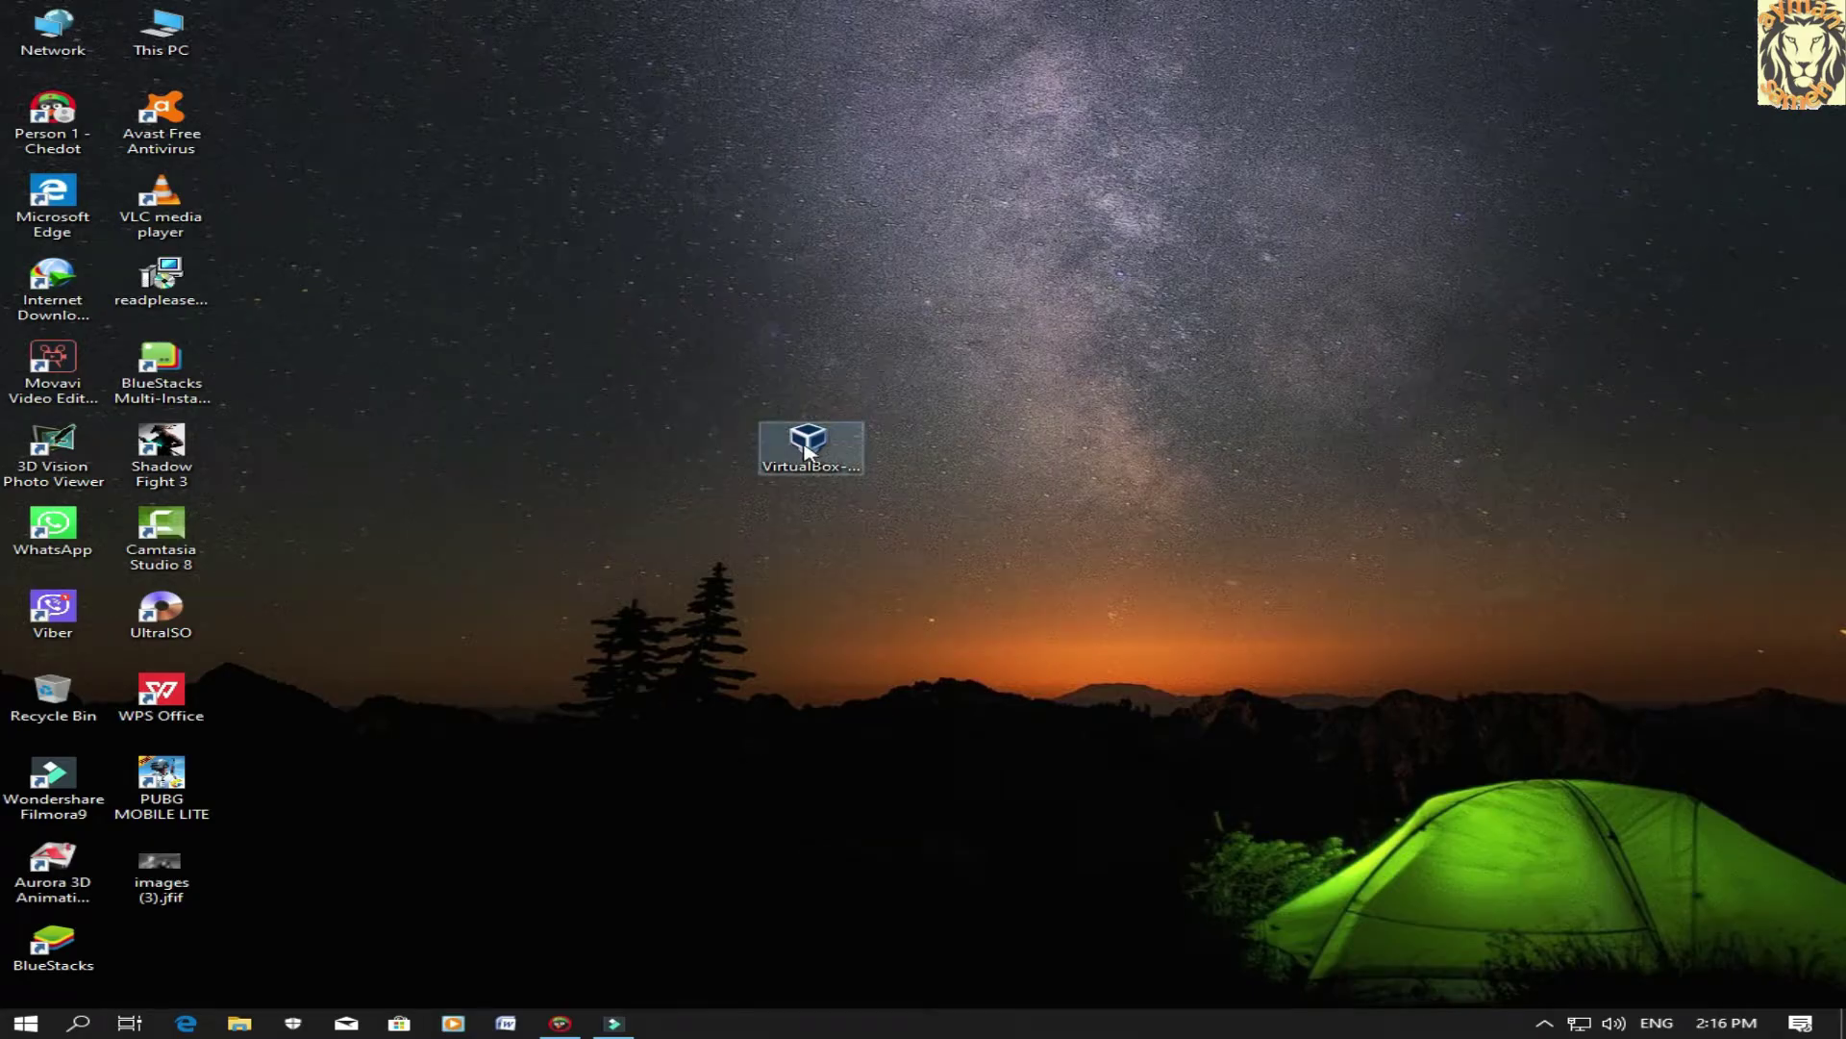
# Run the VirtualBox 6.0.10 installer from the desktop and start the installation with the default features and location
pyautogui.click(808, 447)
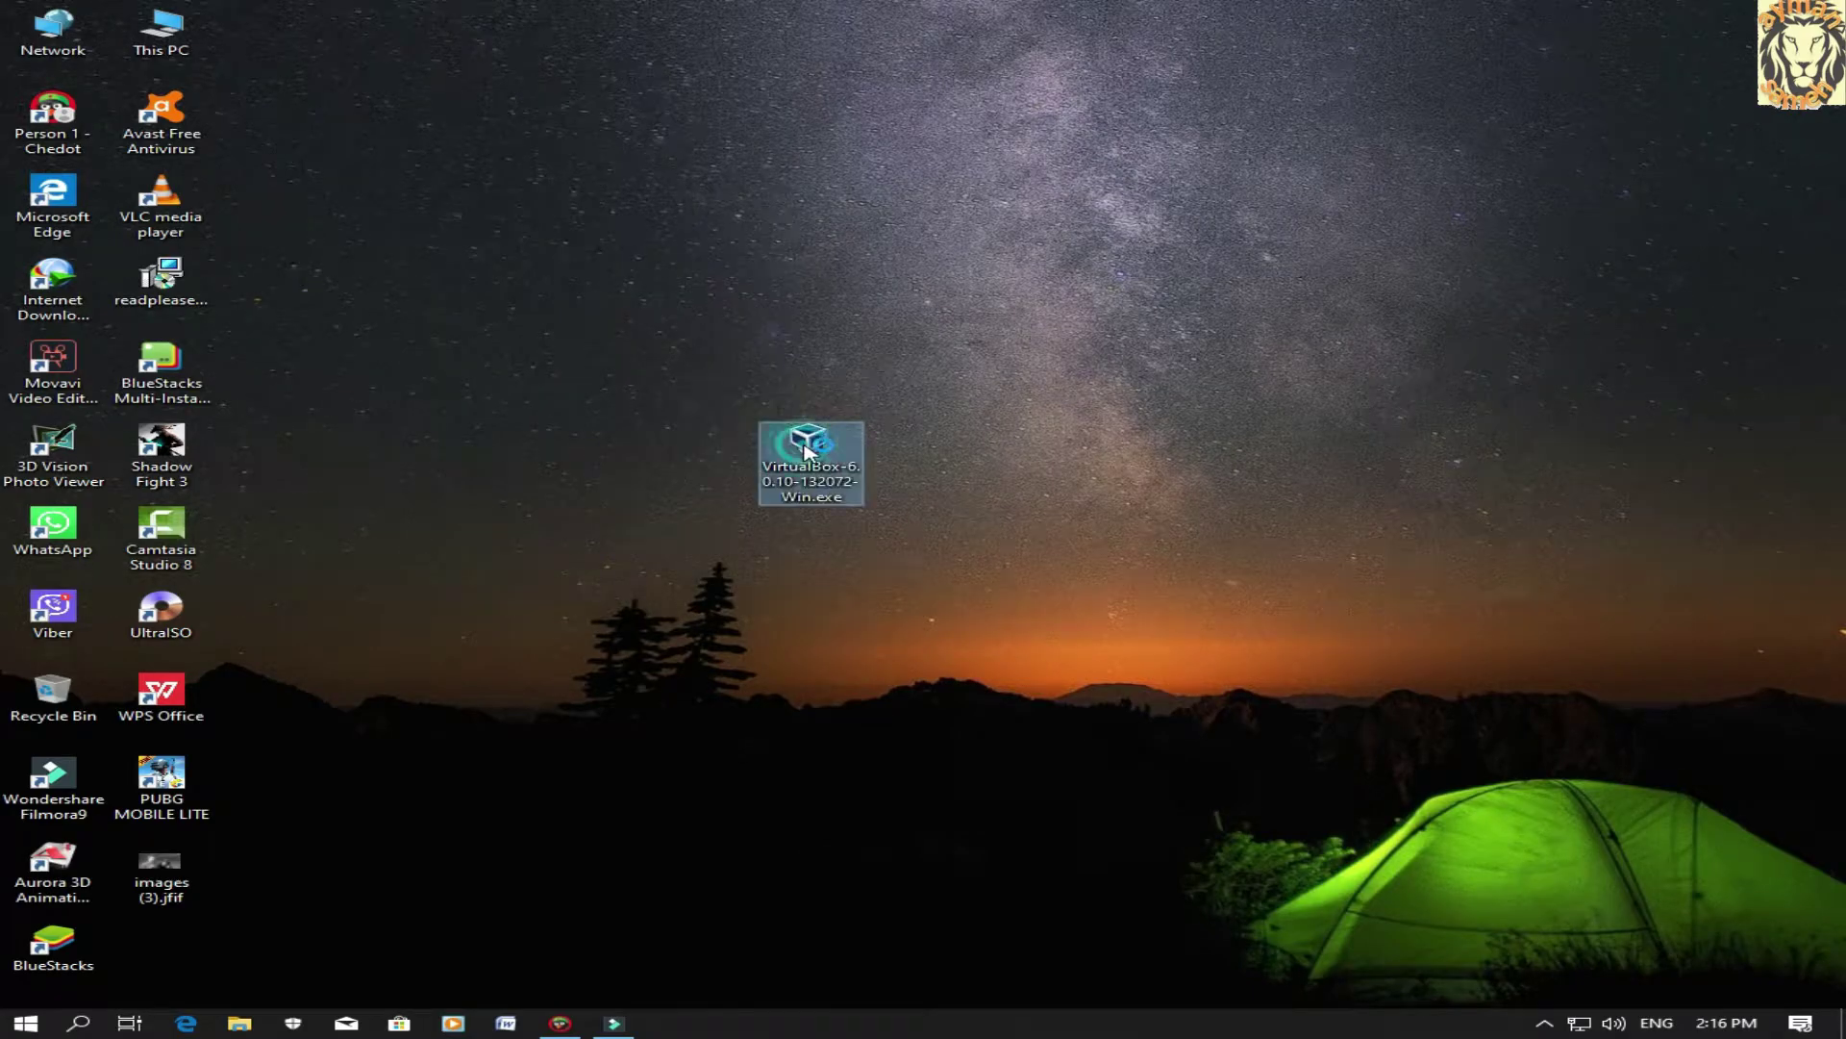
pyautogui.doubleClick(807, 447)
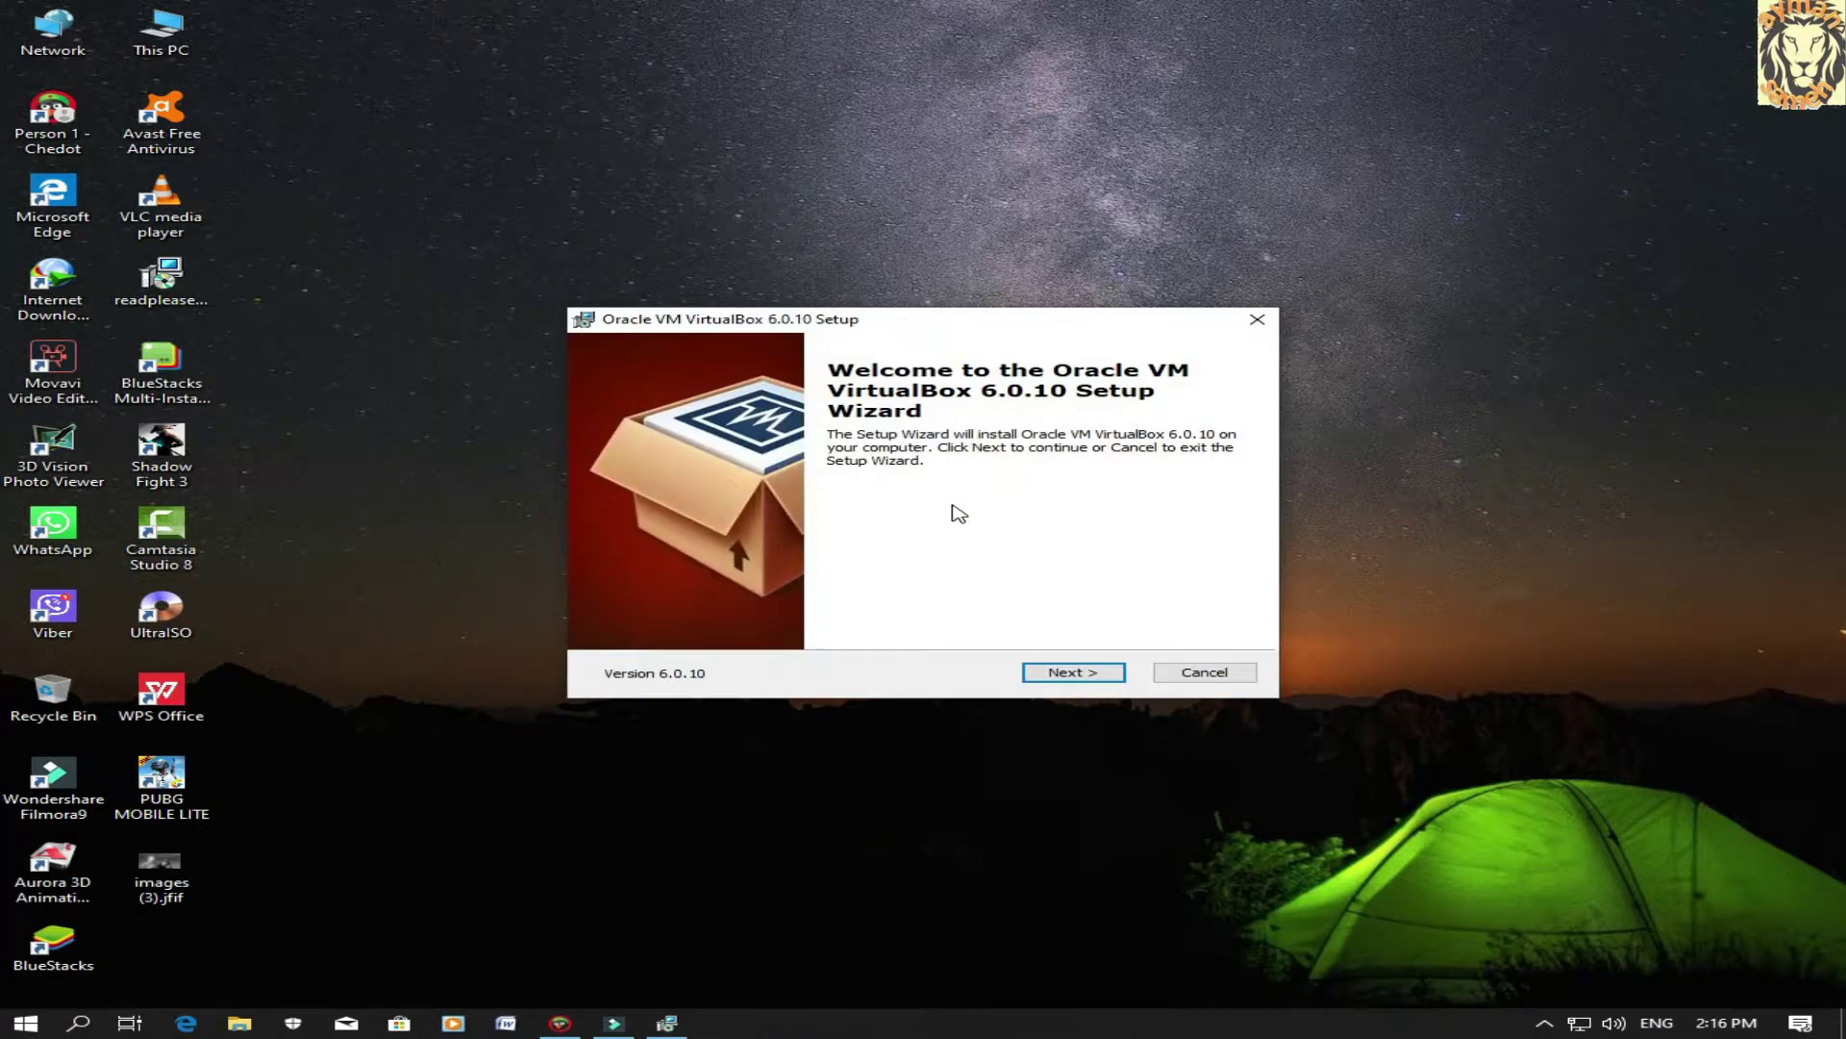
pyautogui.click(1043, 671)
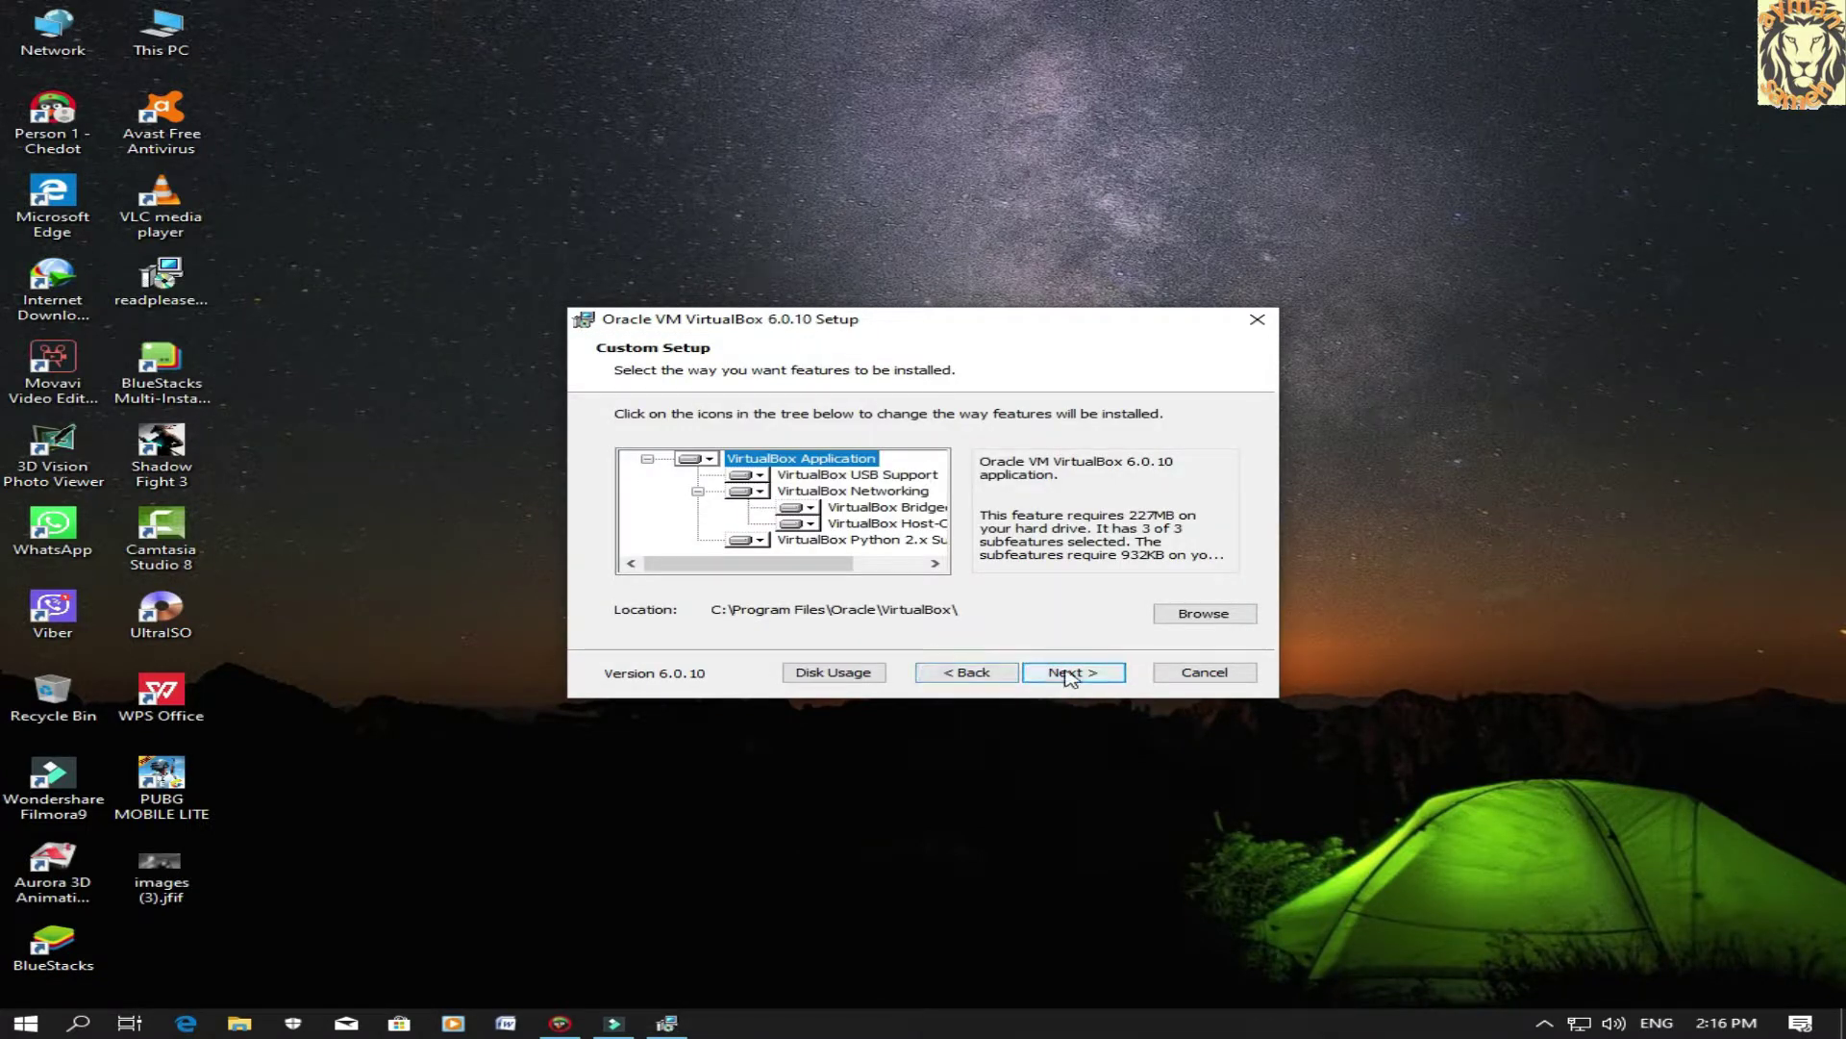
pyautogui.click(1067, 673)
pyautogui.click(1071, 674)
pyautogui.click(1071, 672)
pyautogui.click(1069, 672)
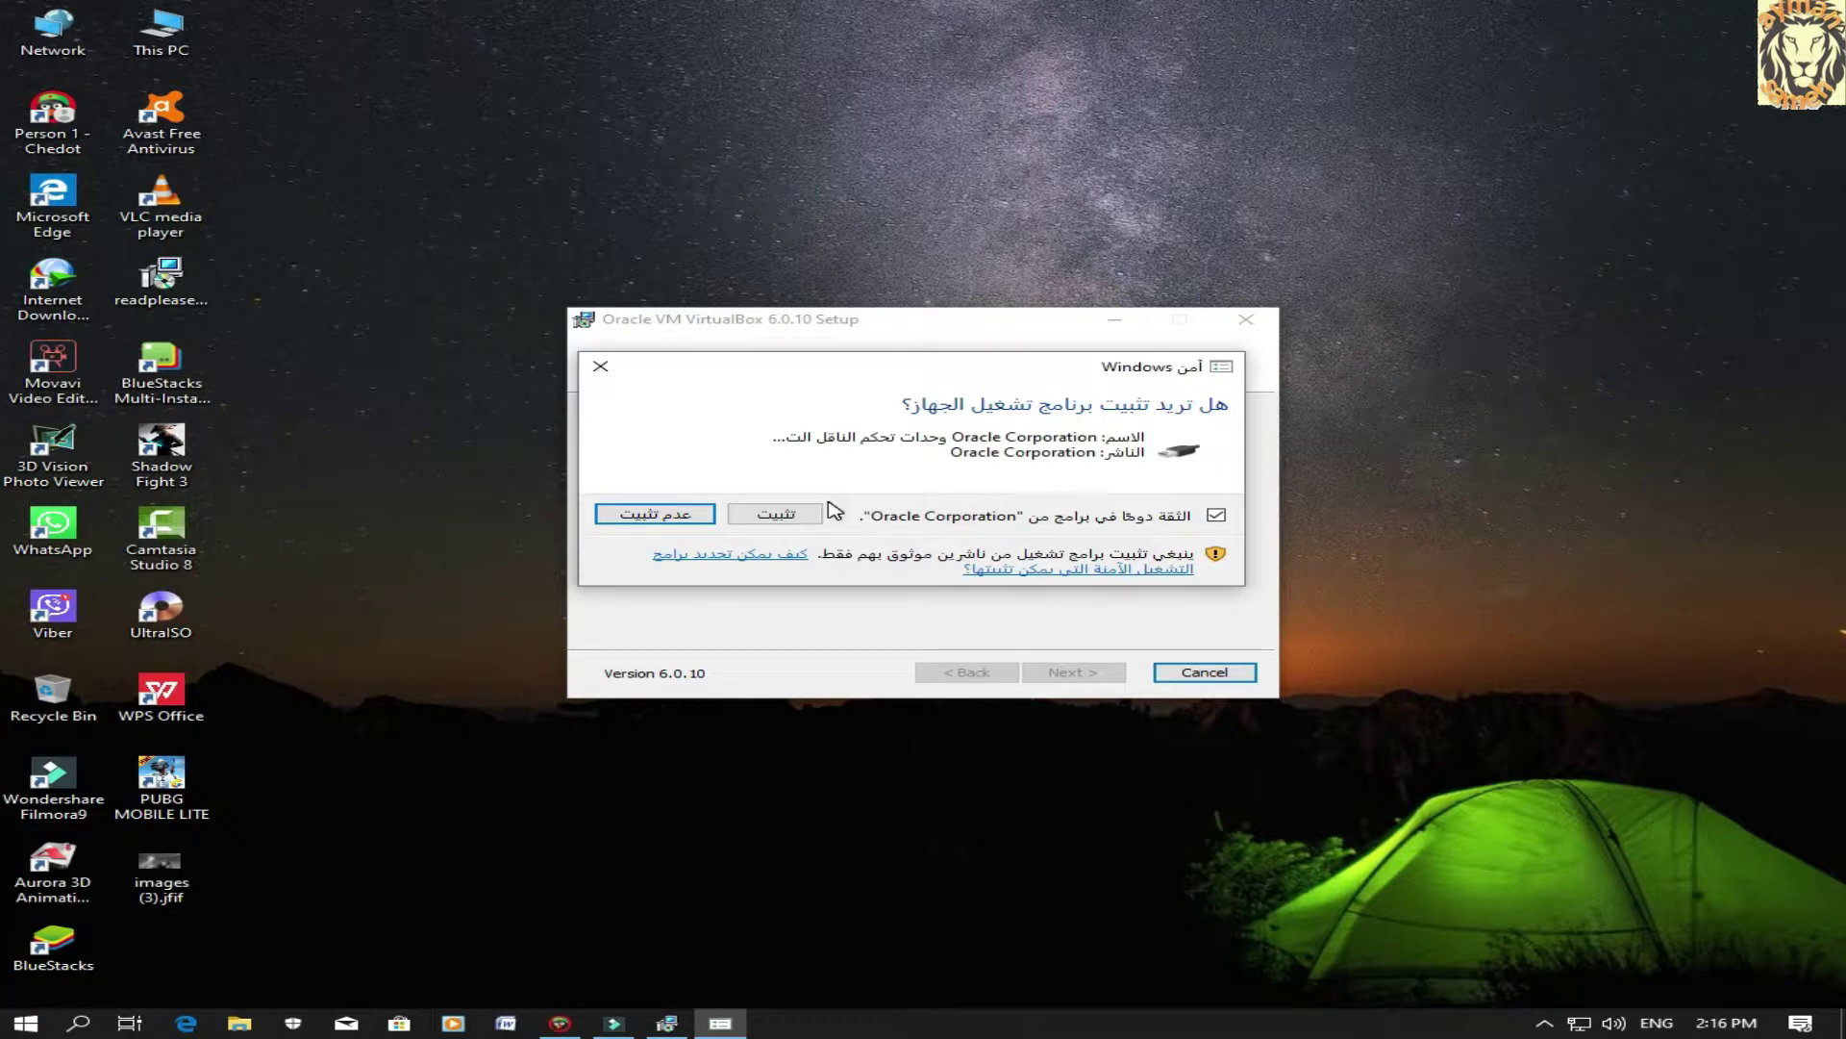
# Allow the Oracle Corporation device software to install and finish the setup without starting VirtualBox after installation
pyautogui.click(774, 513)
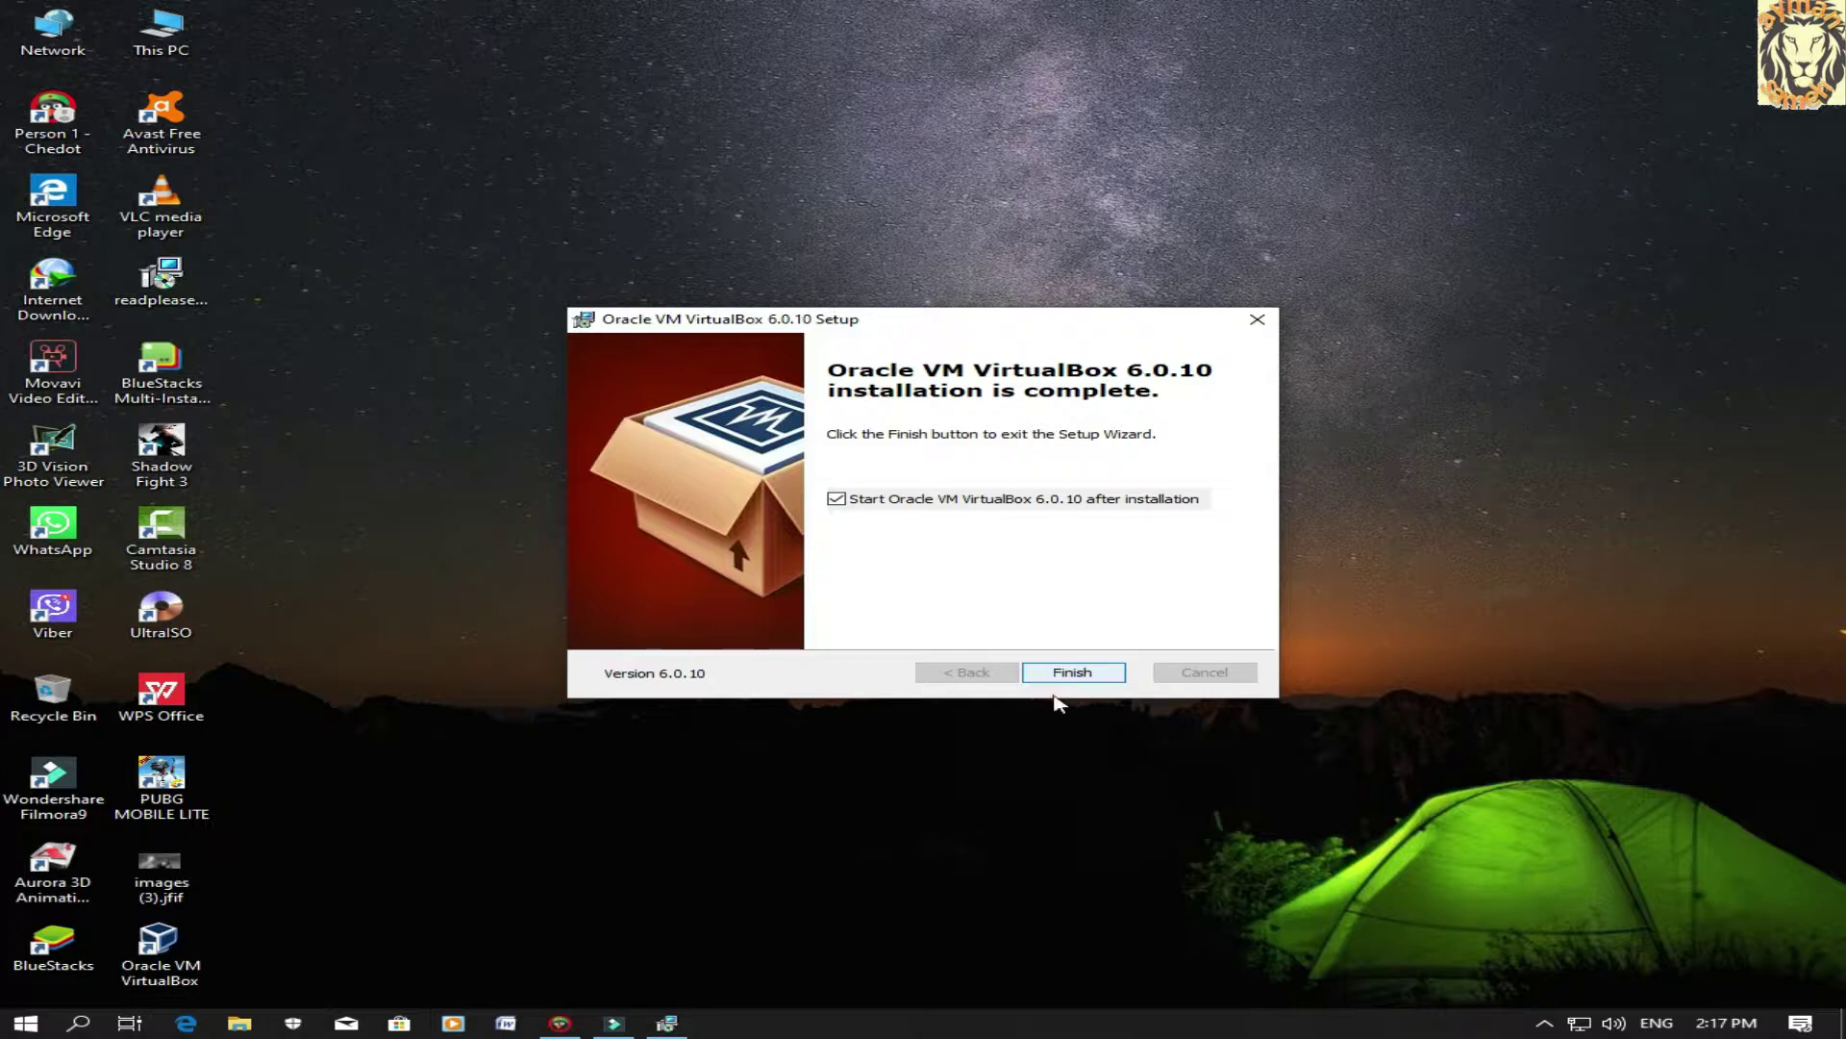
pyautogui.click(836, 498)
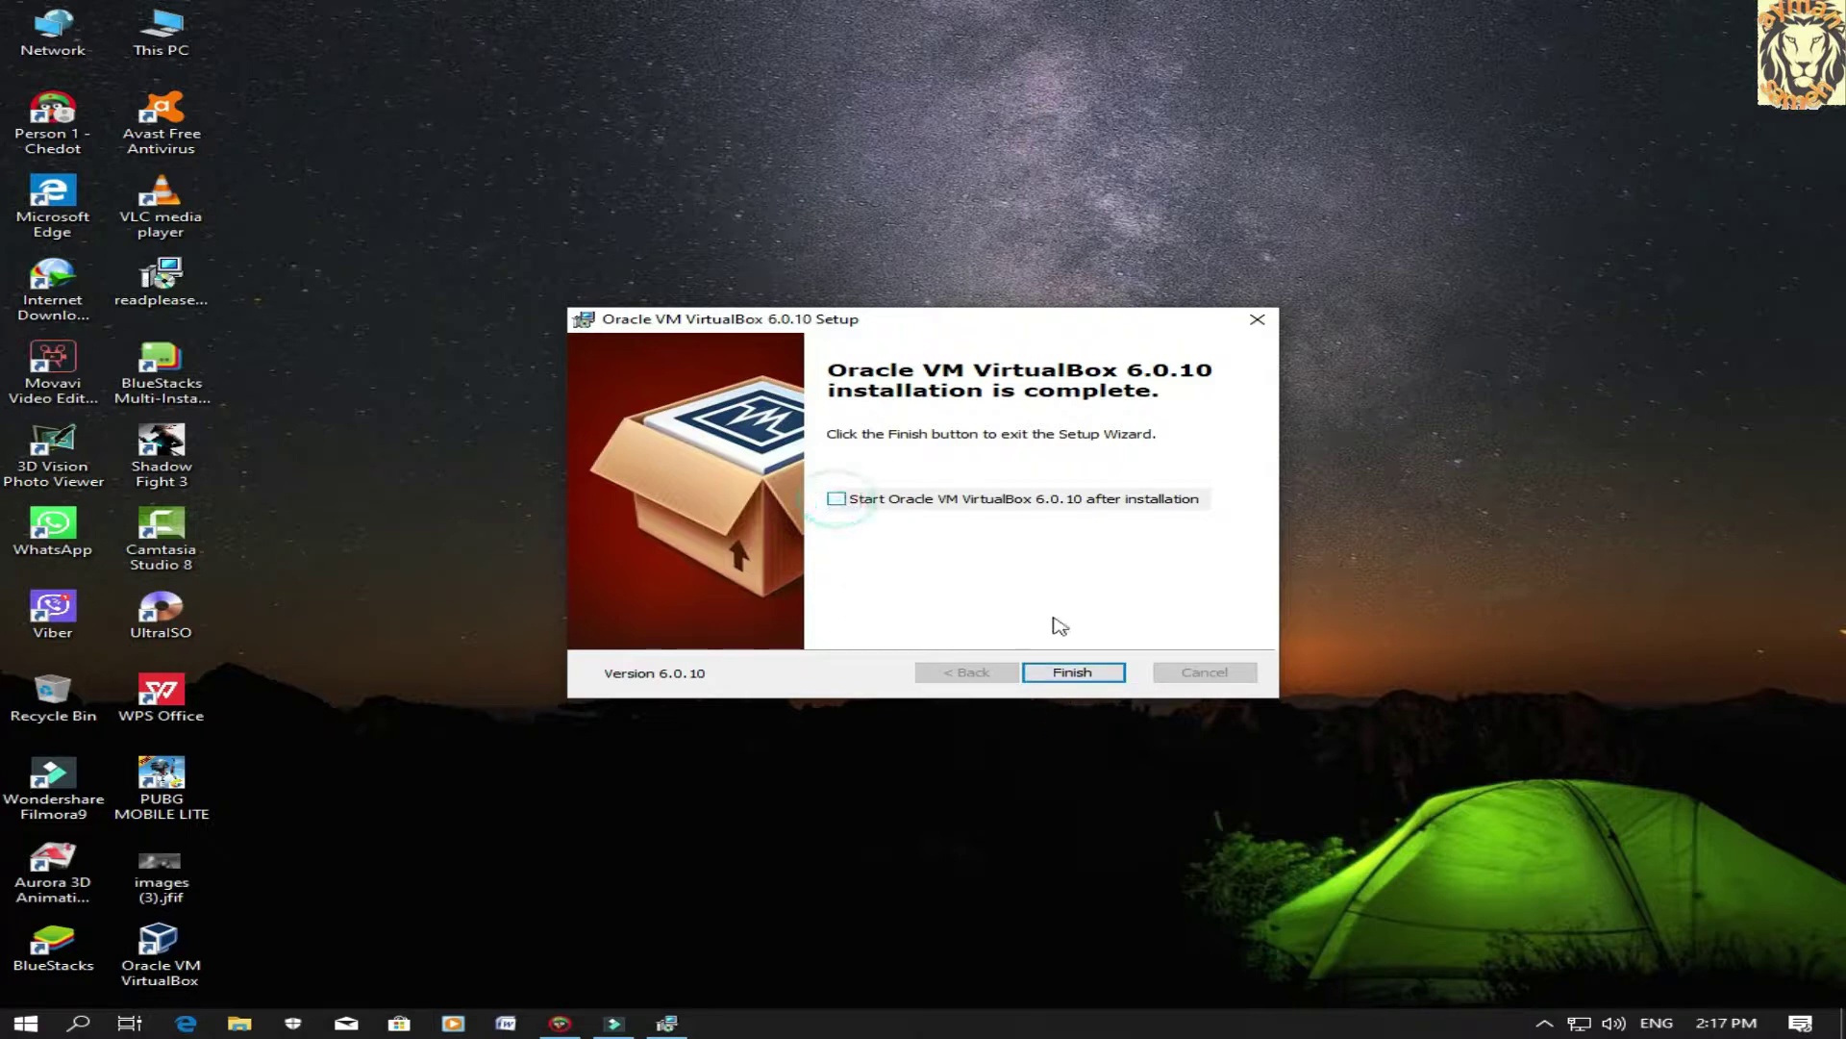
pyautogui.click(1085, 674)
# Move the Oracle VM VirtualBox shortcut and the installer file apart on the desktop, and launch VirtualBox from its shortcut
pyautogui.moveTo(159, 945); pyautogui.dragTo(604, 444)
pyautogui.moveTo(796, 471); pyautogui.dragTo(363, 719)
pyautogui.doubleClick(606, 478)
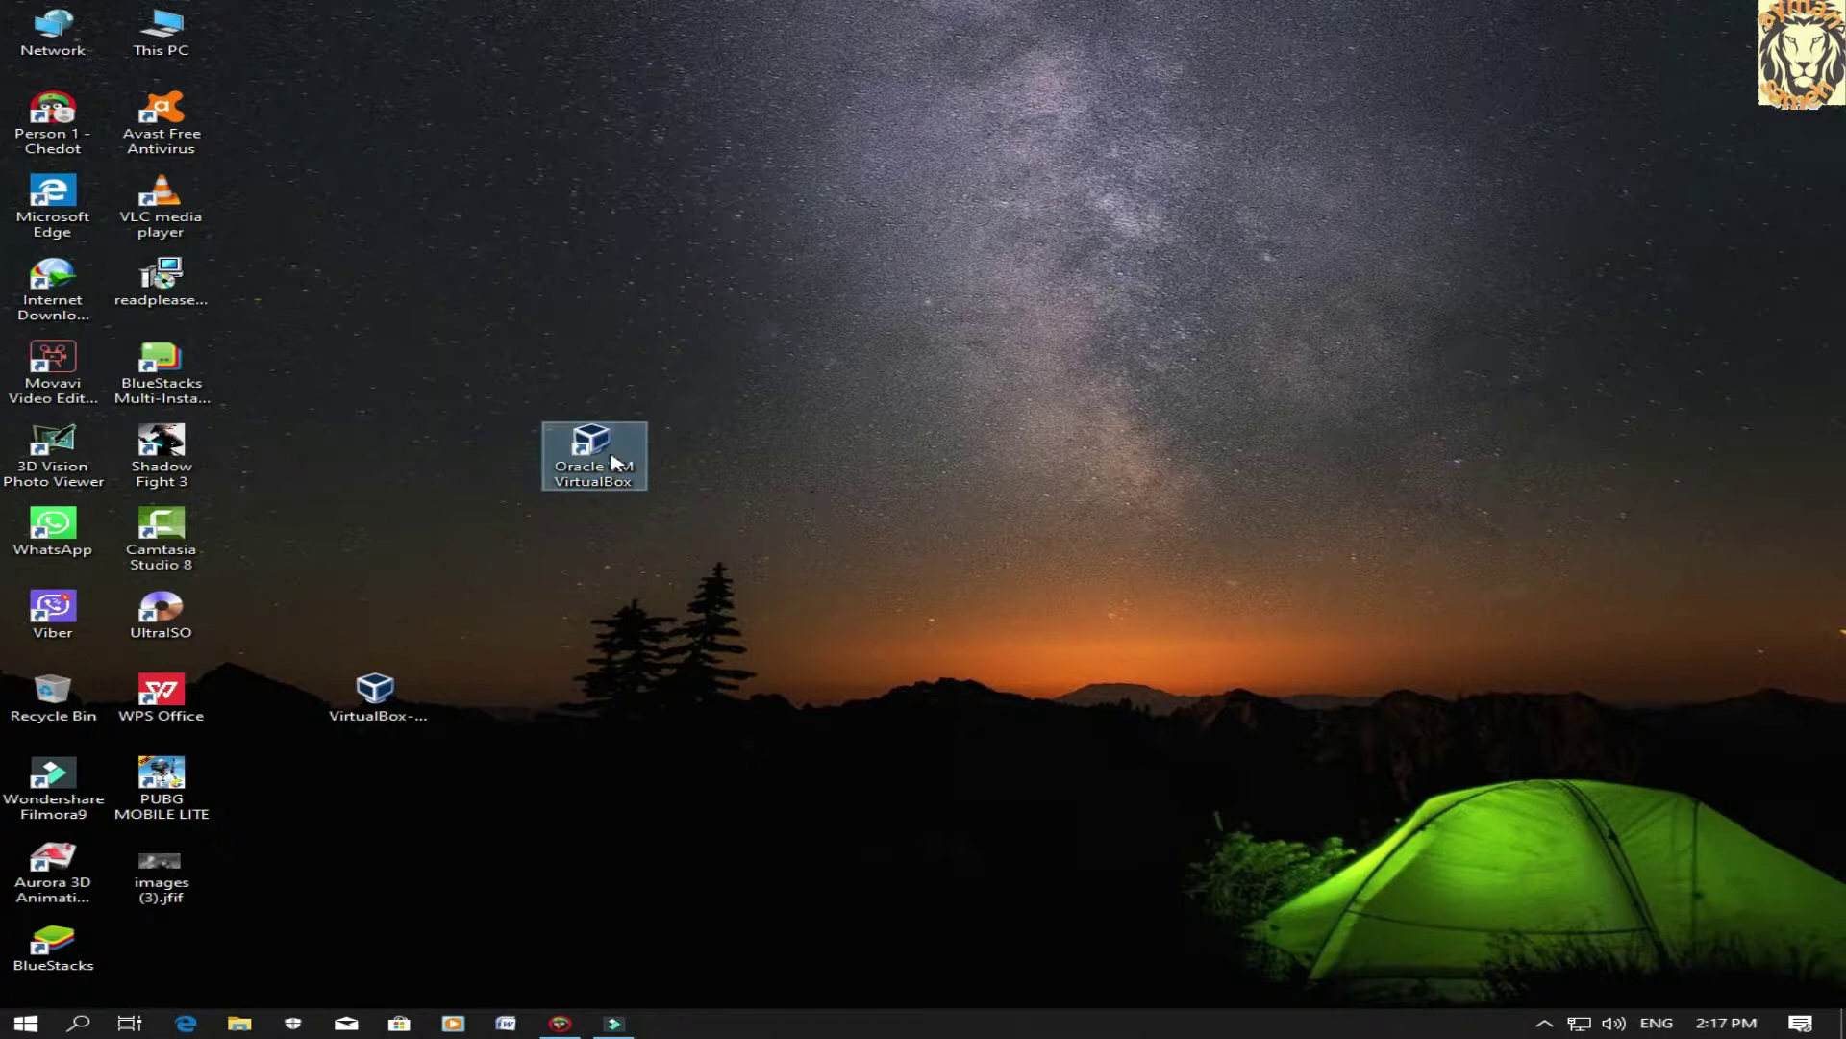
pyautogui.click(744, 476)
pyautogui.click(616, 488)
pyautogui.click(1544, 1024)
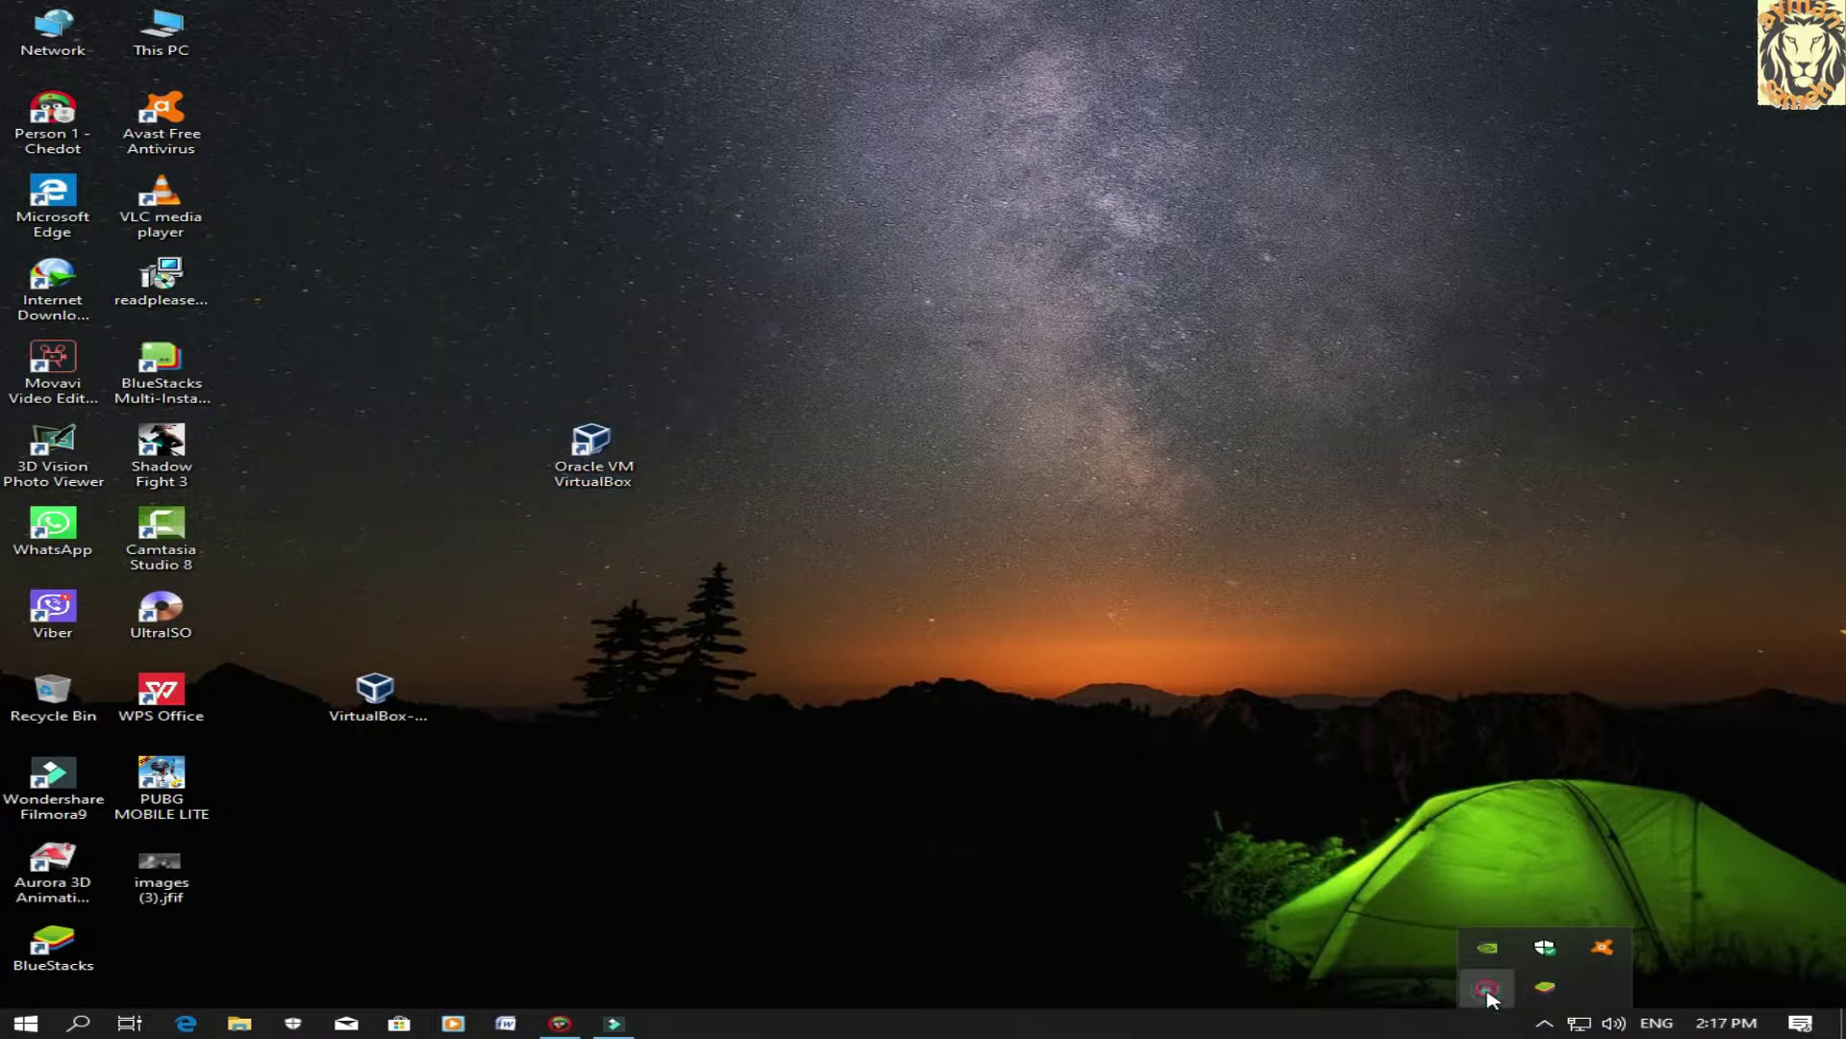
pyautogui.click(1487, 988)
pyautogui.click(1479, 981)
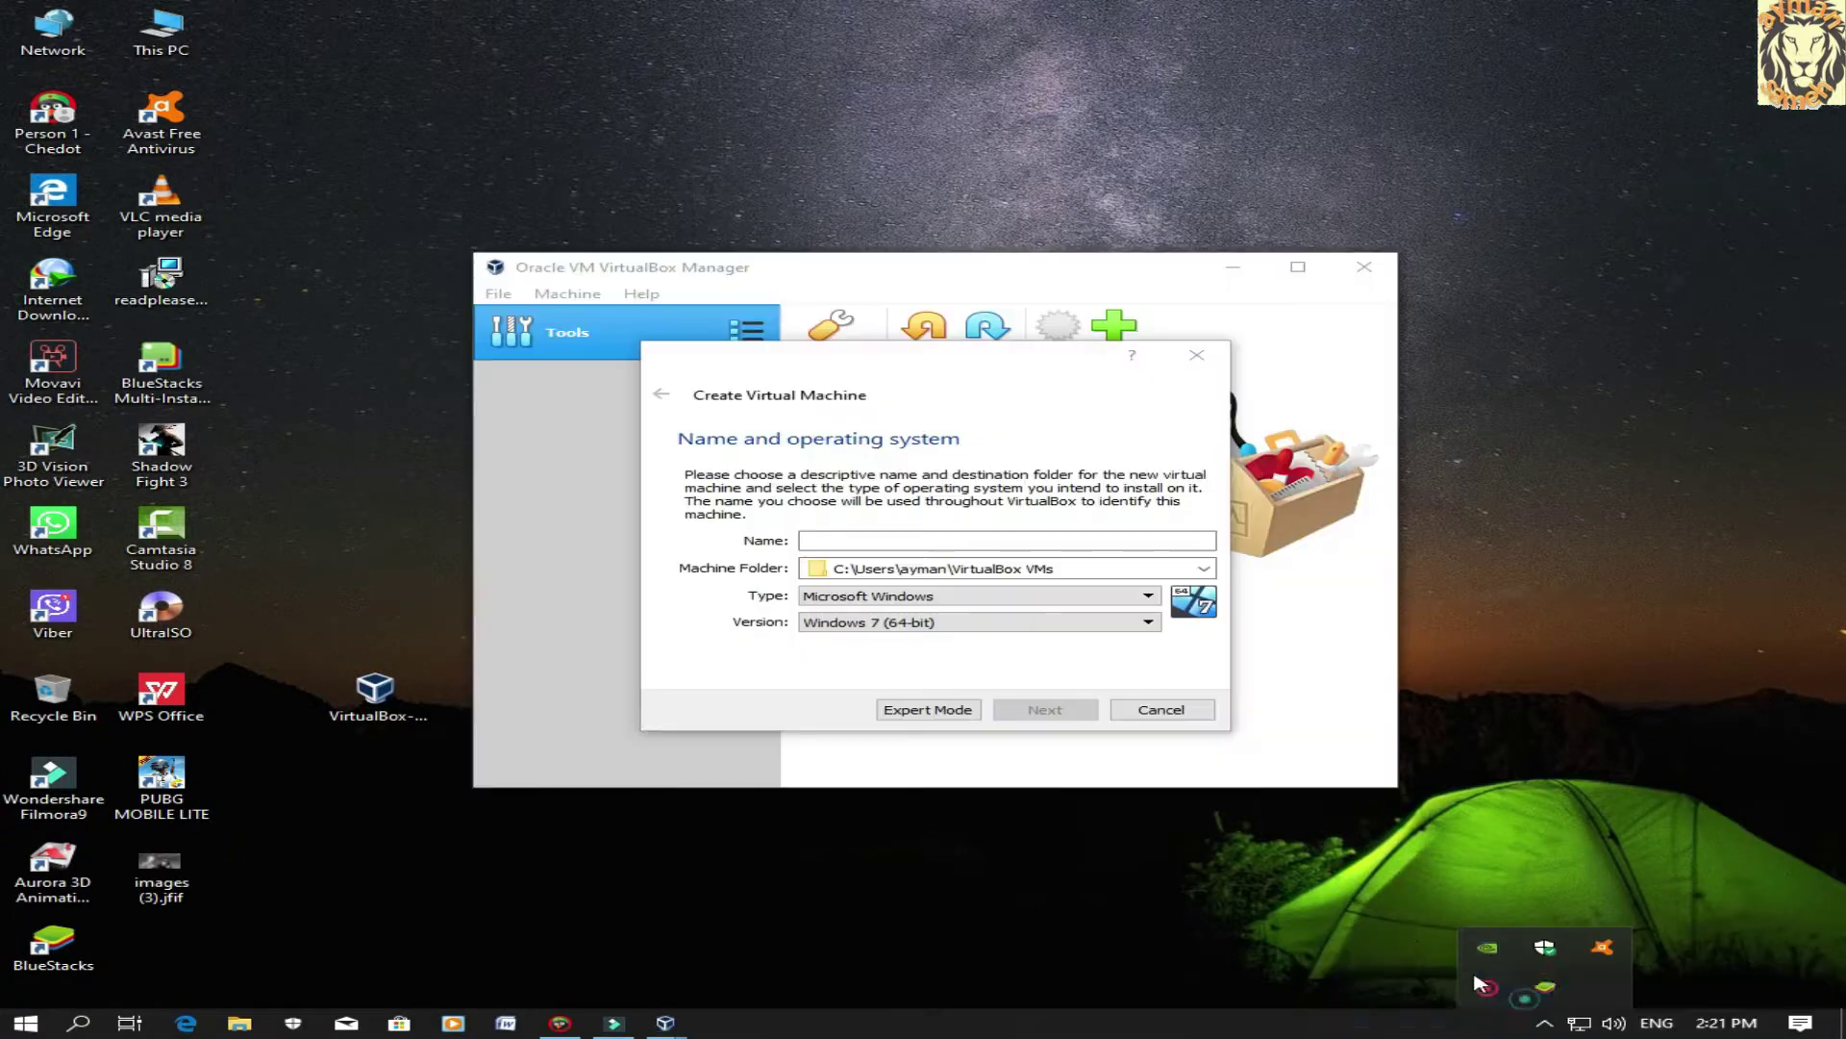
# Maximize the VirtualBox Manager window and start creating a new virtual machine named kiia
pyautogui.click(1197, 356)
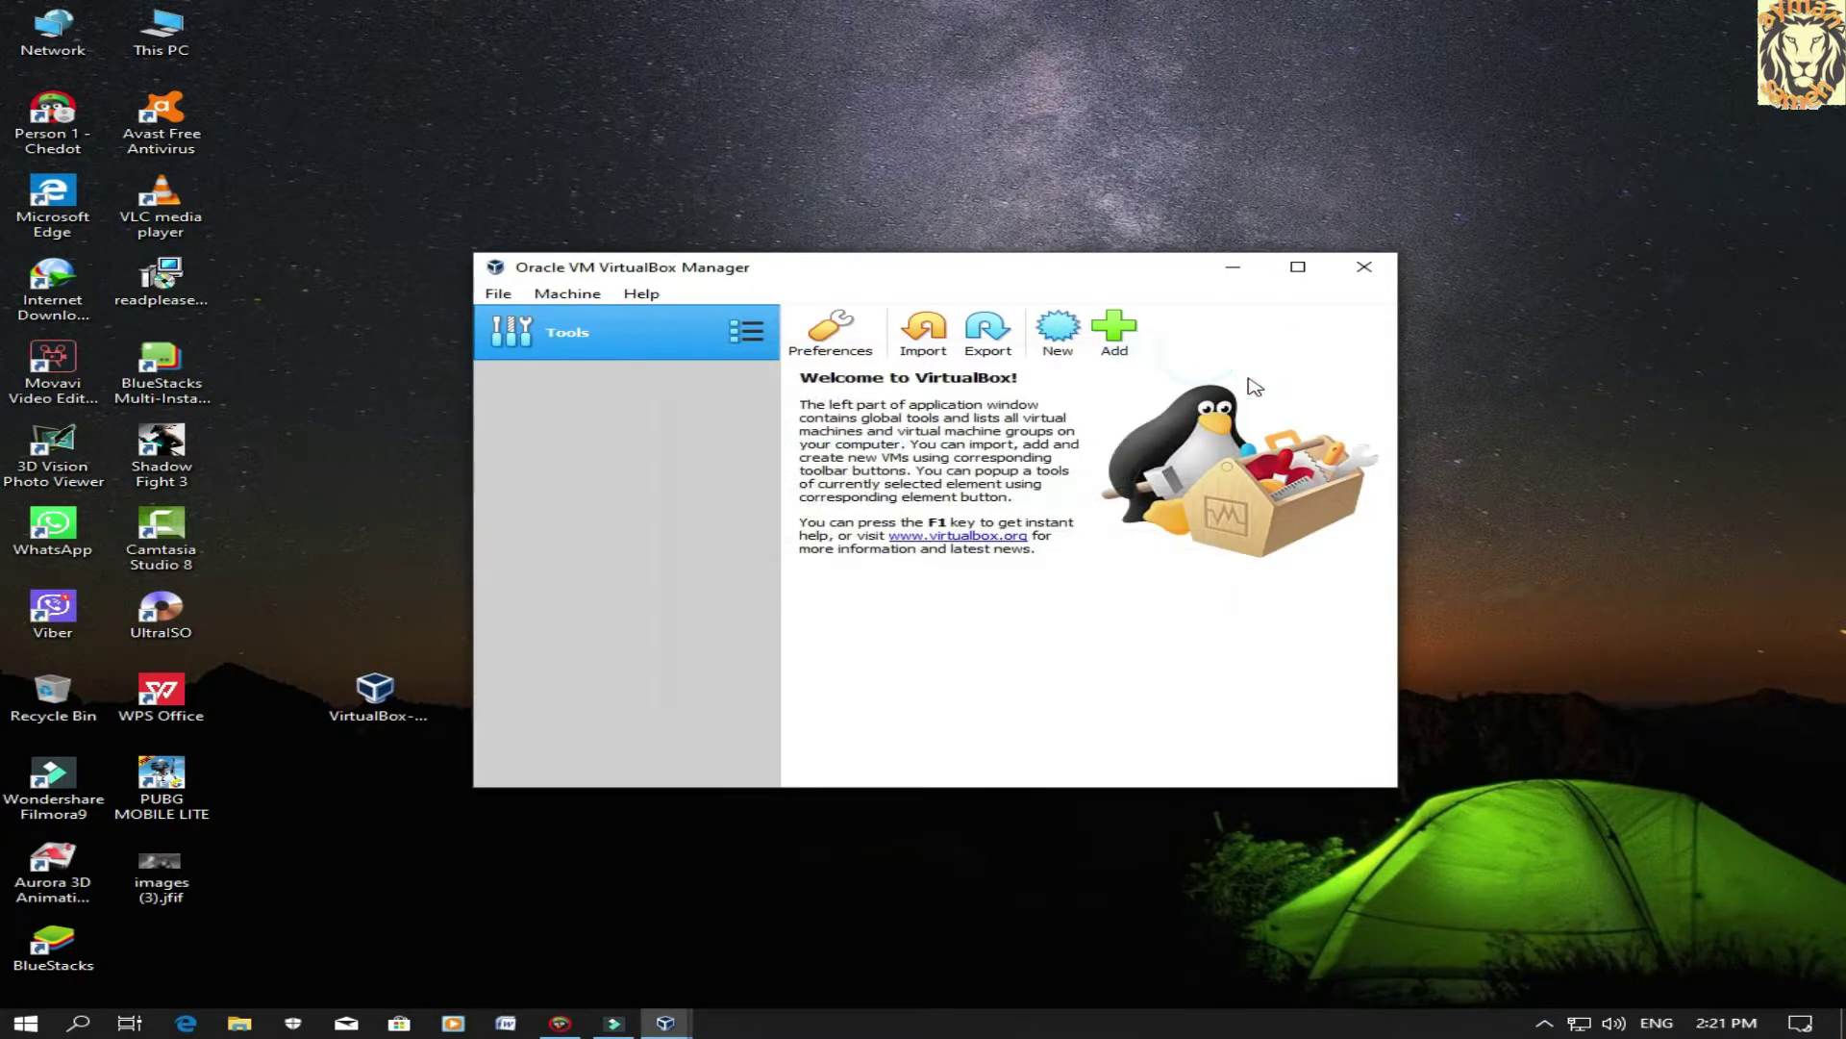
pyautogui.click(1297, 266)
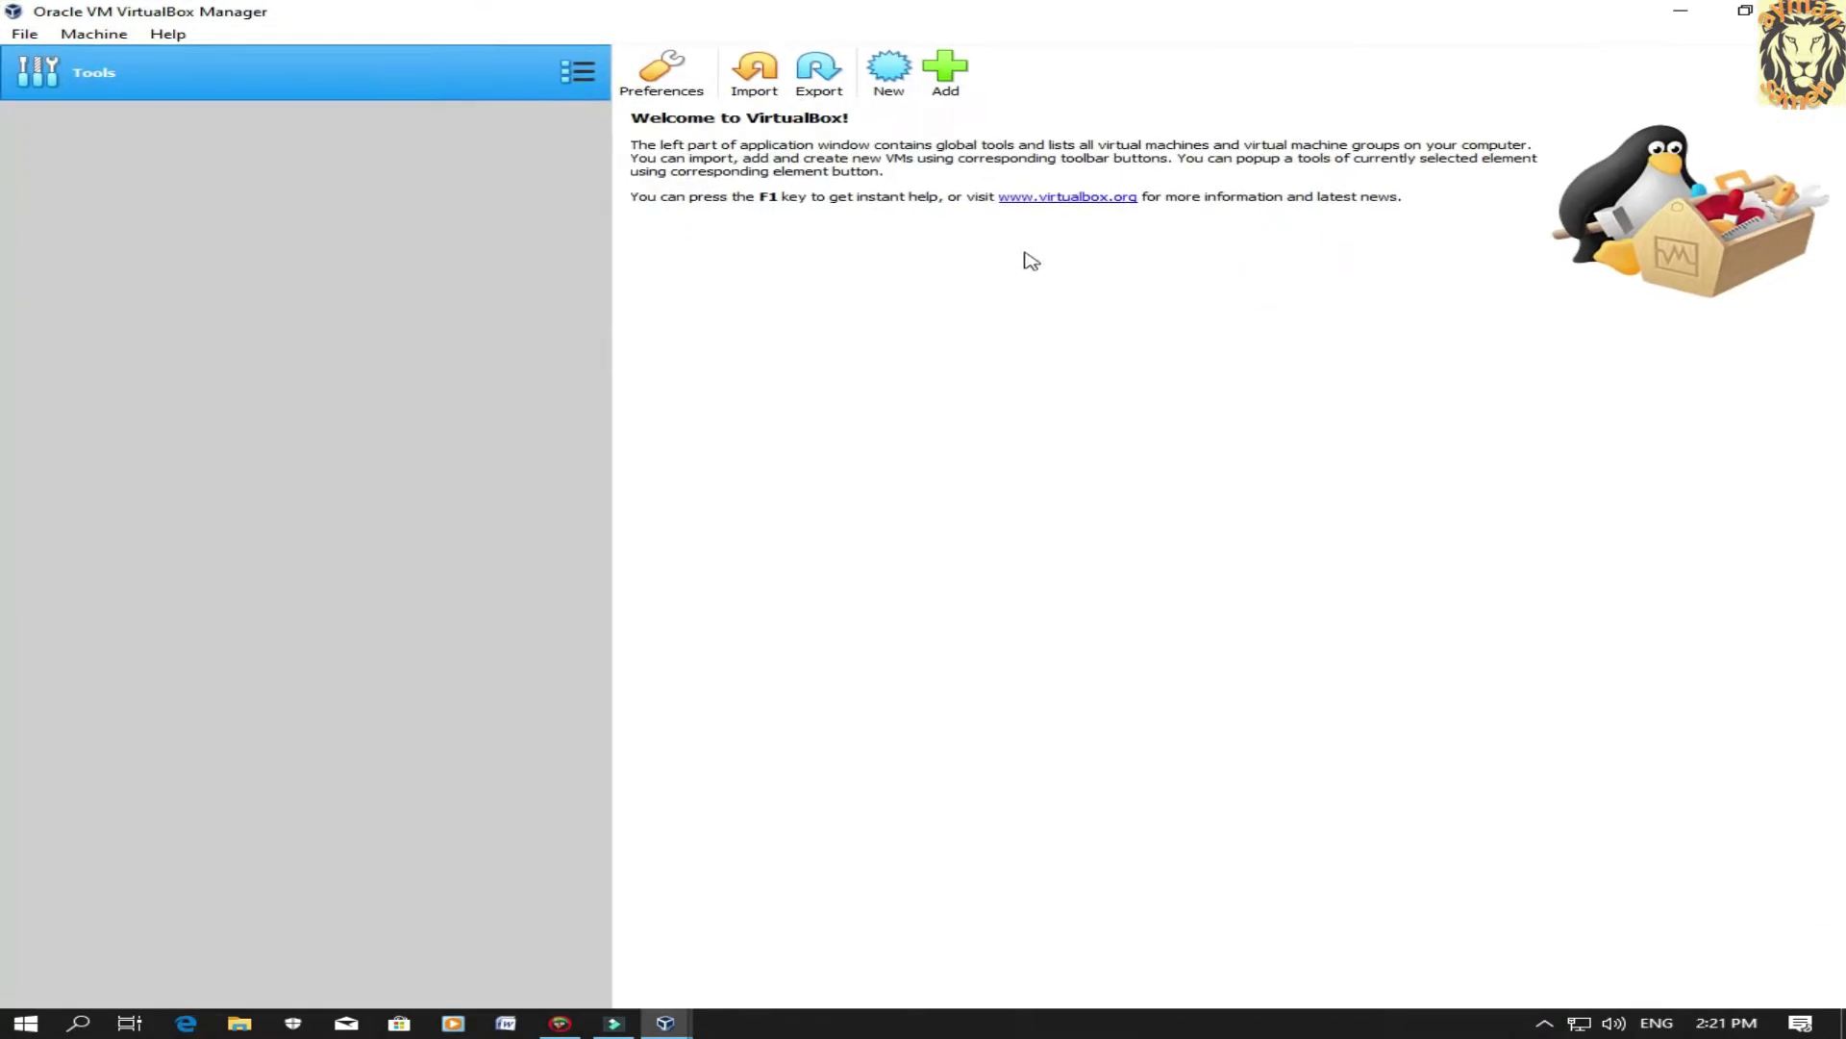
pyautogui.click(888, 67)
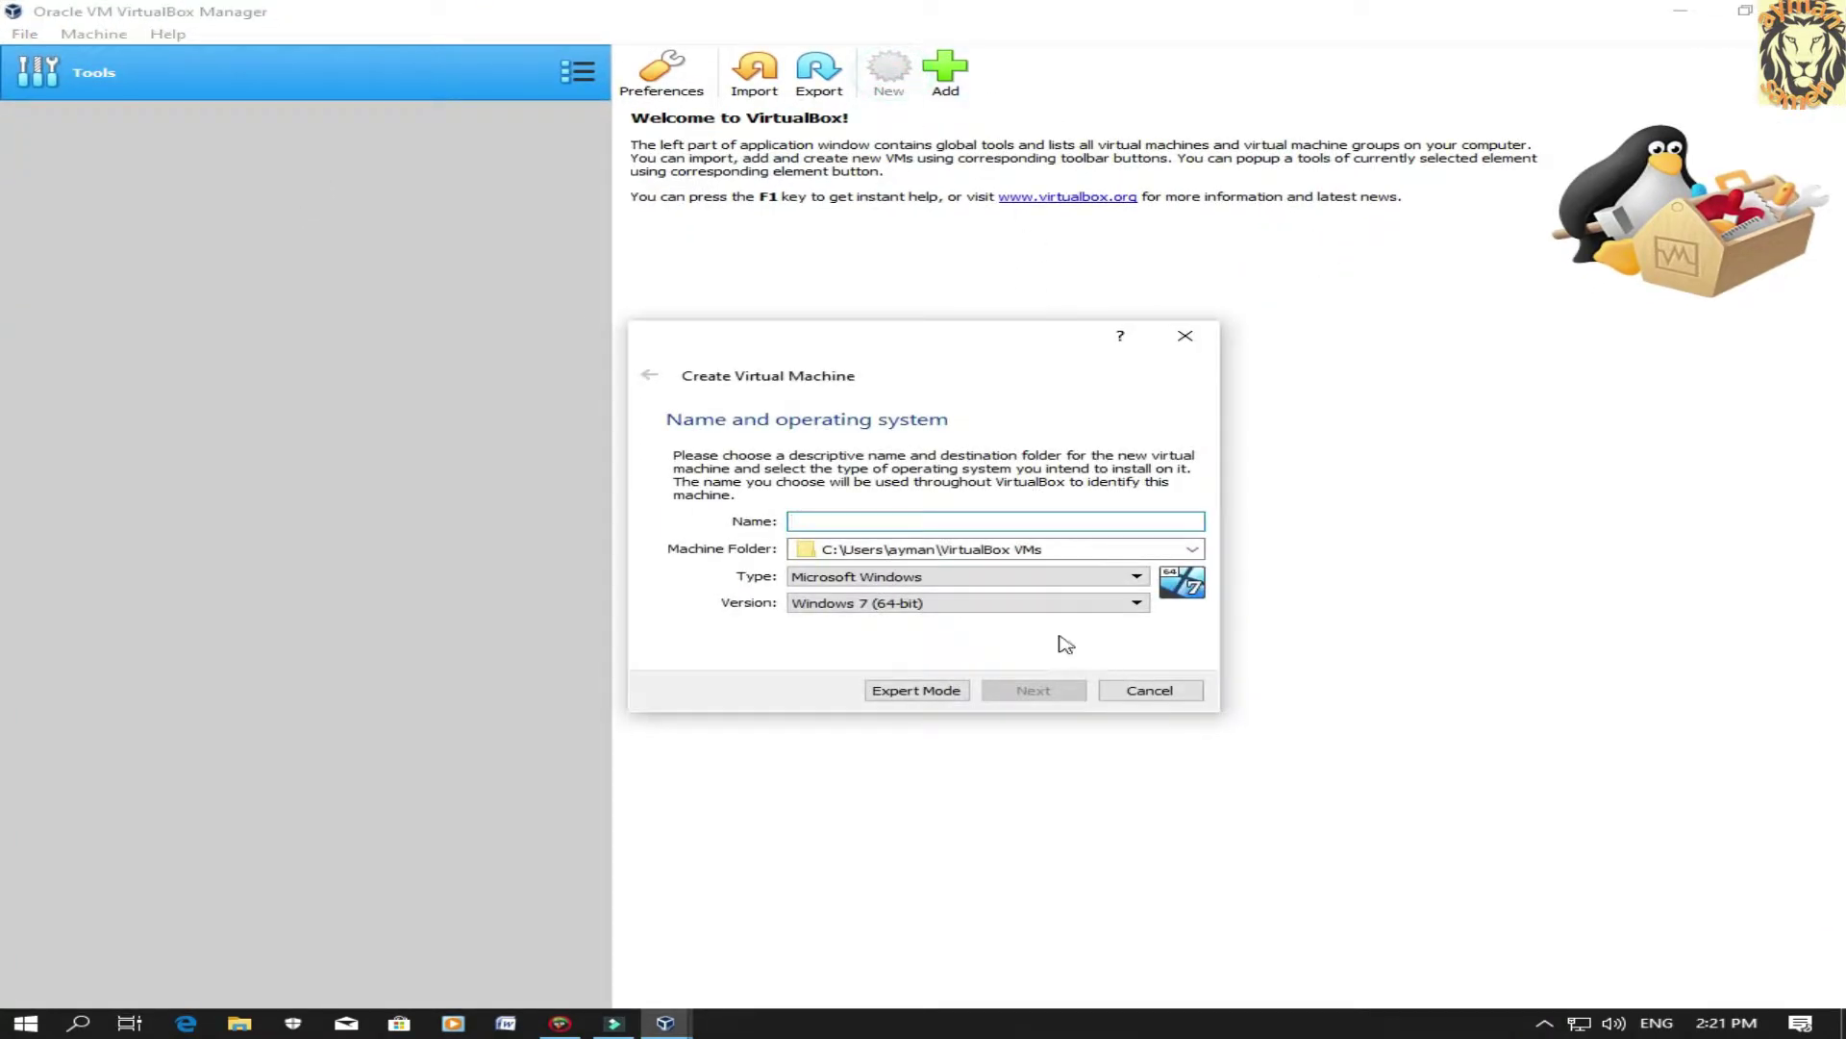
pyautogui.click(870, 522)
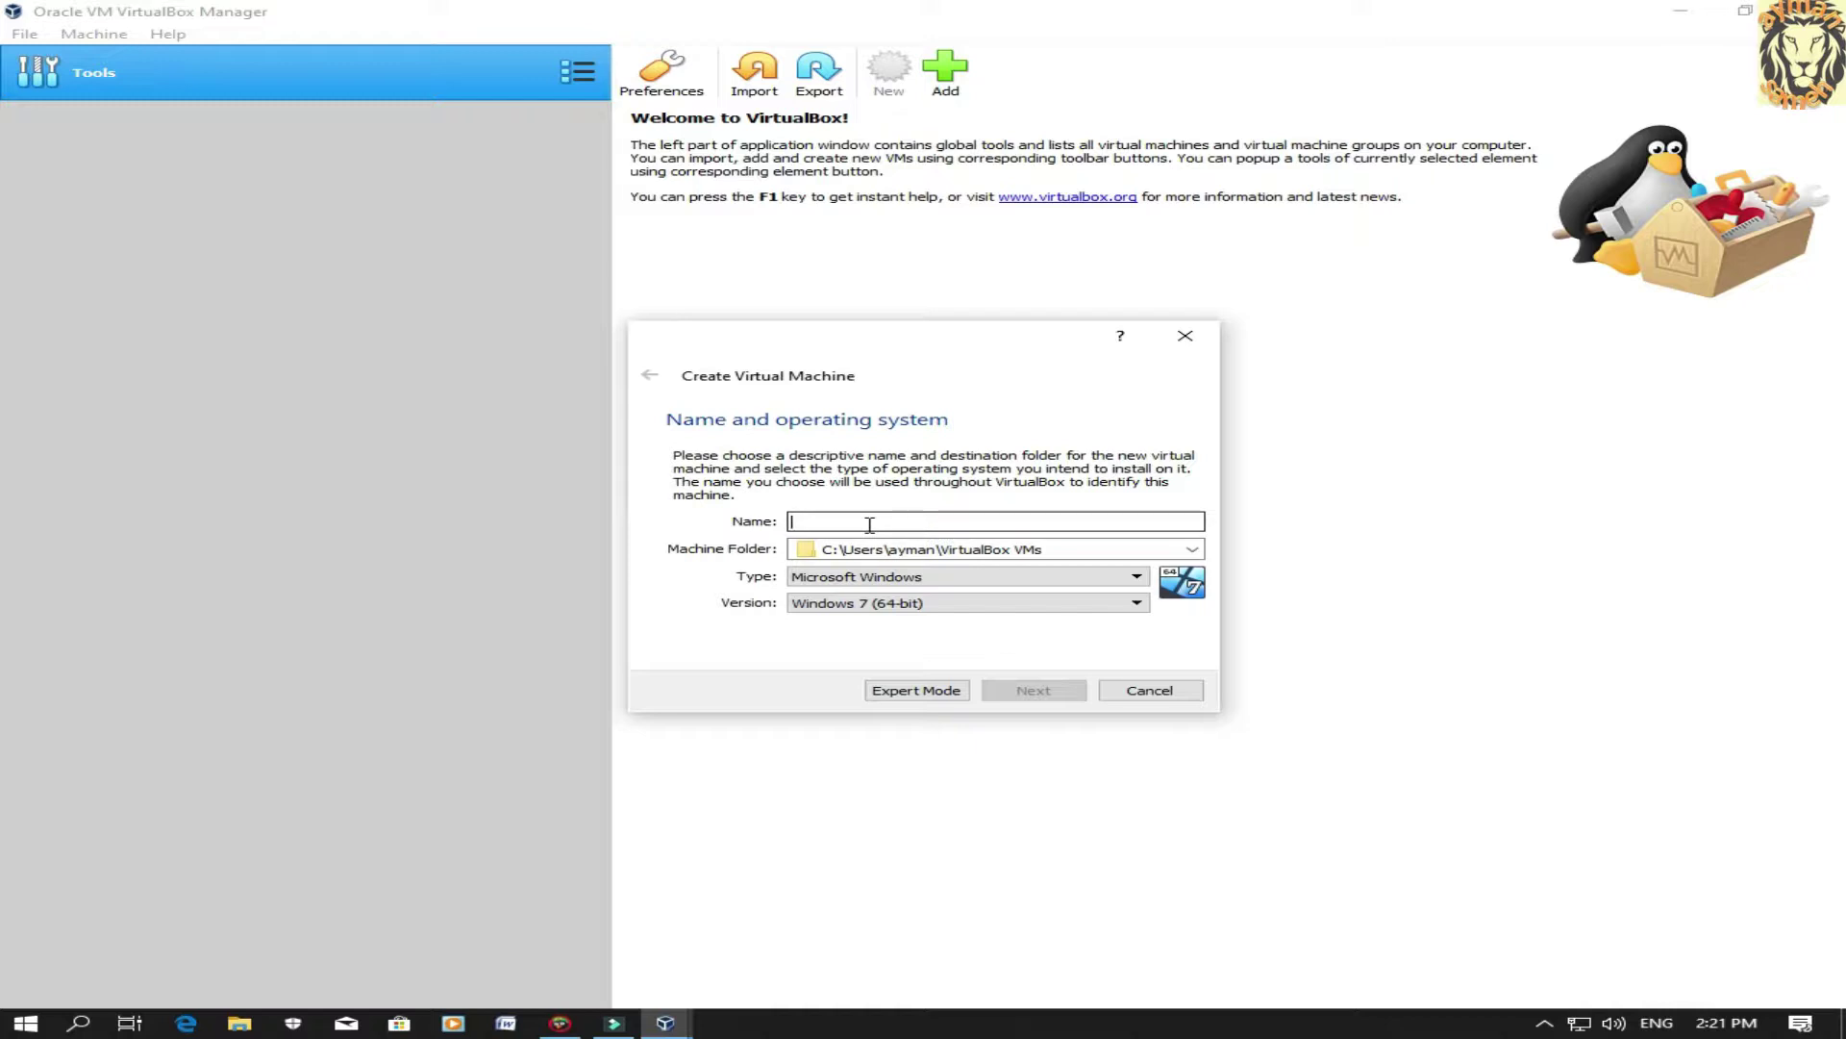
pyautogui.write('kiia')
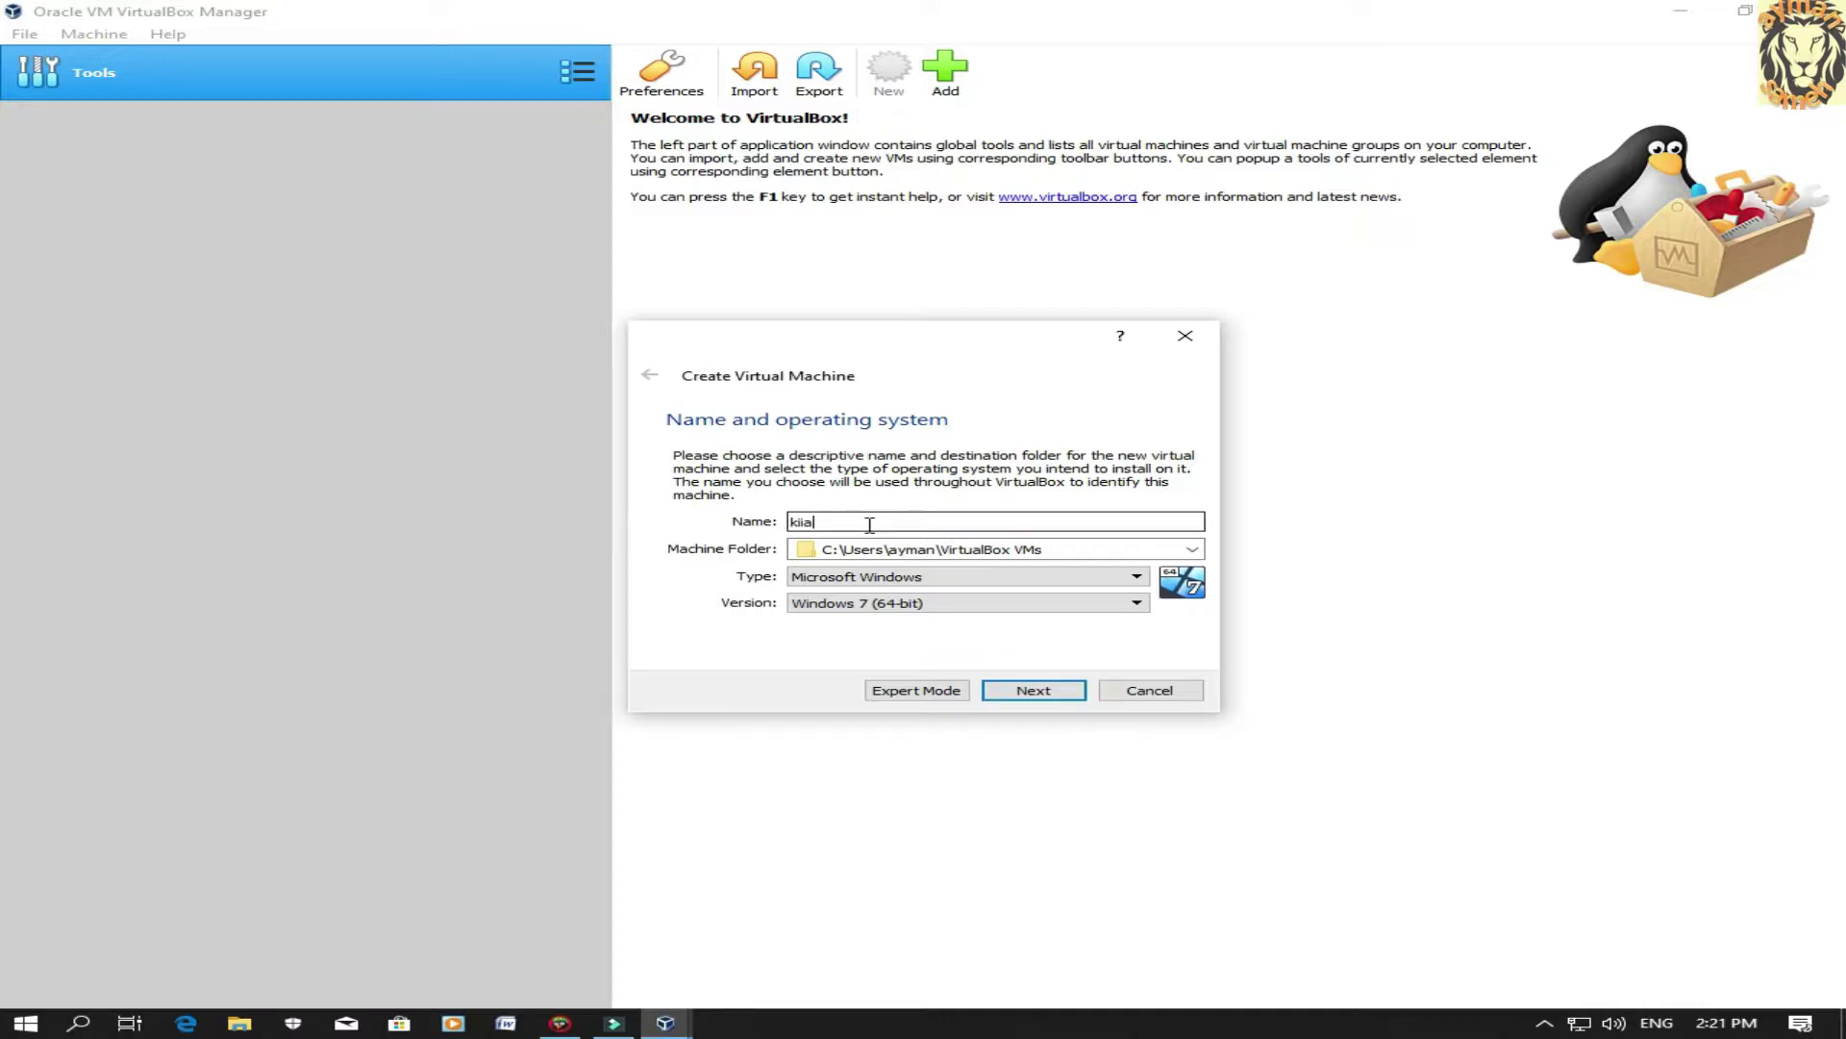
# Set the new virtual machine's folder to Local Disk (E:)
pyautogui.click(982, 551)
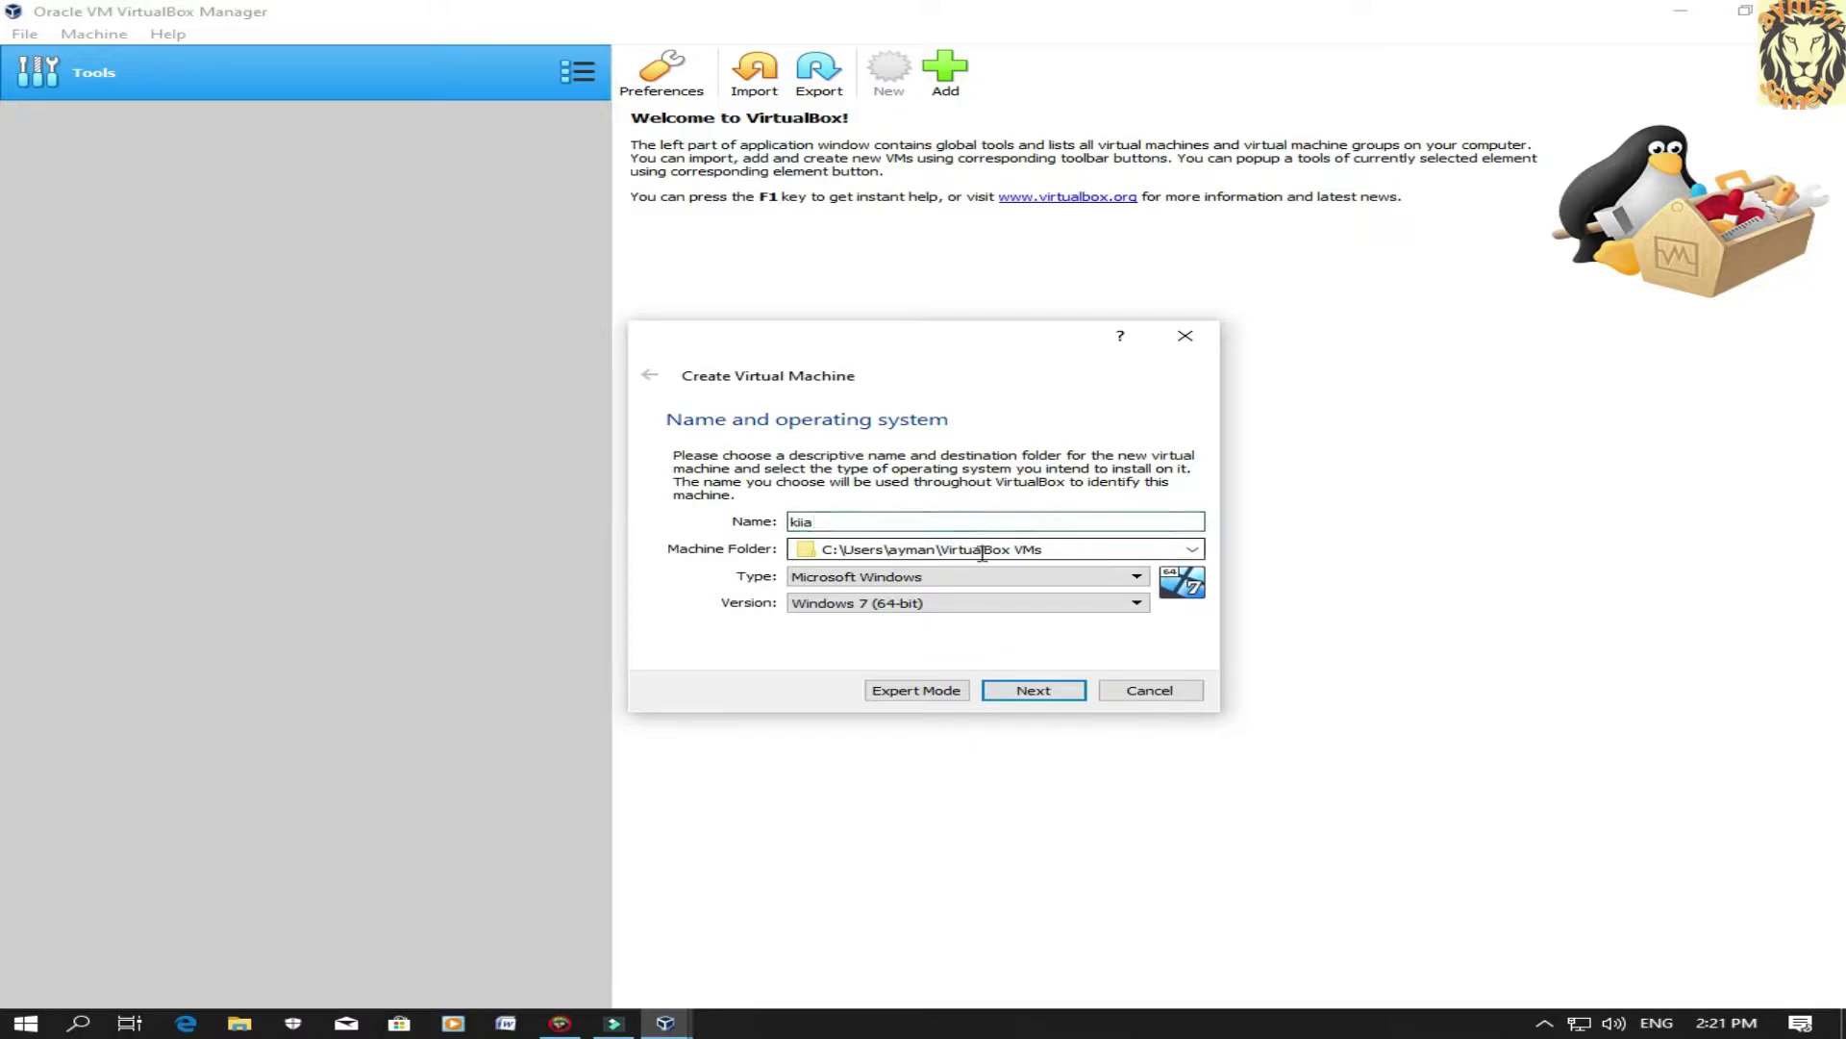
pyautogui.click(1192, 553)
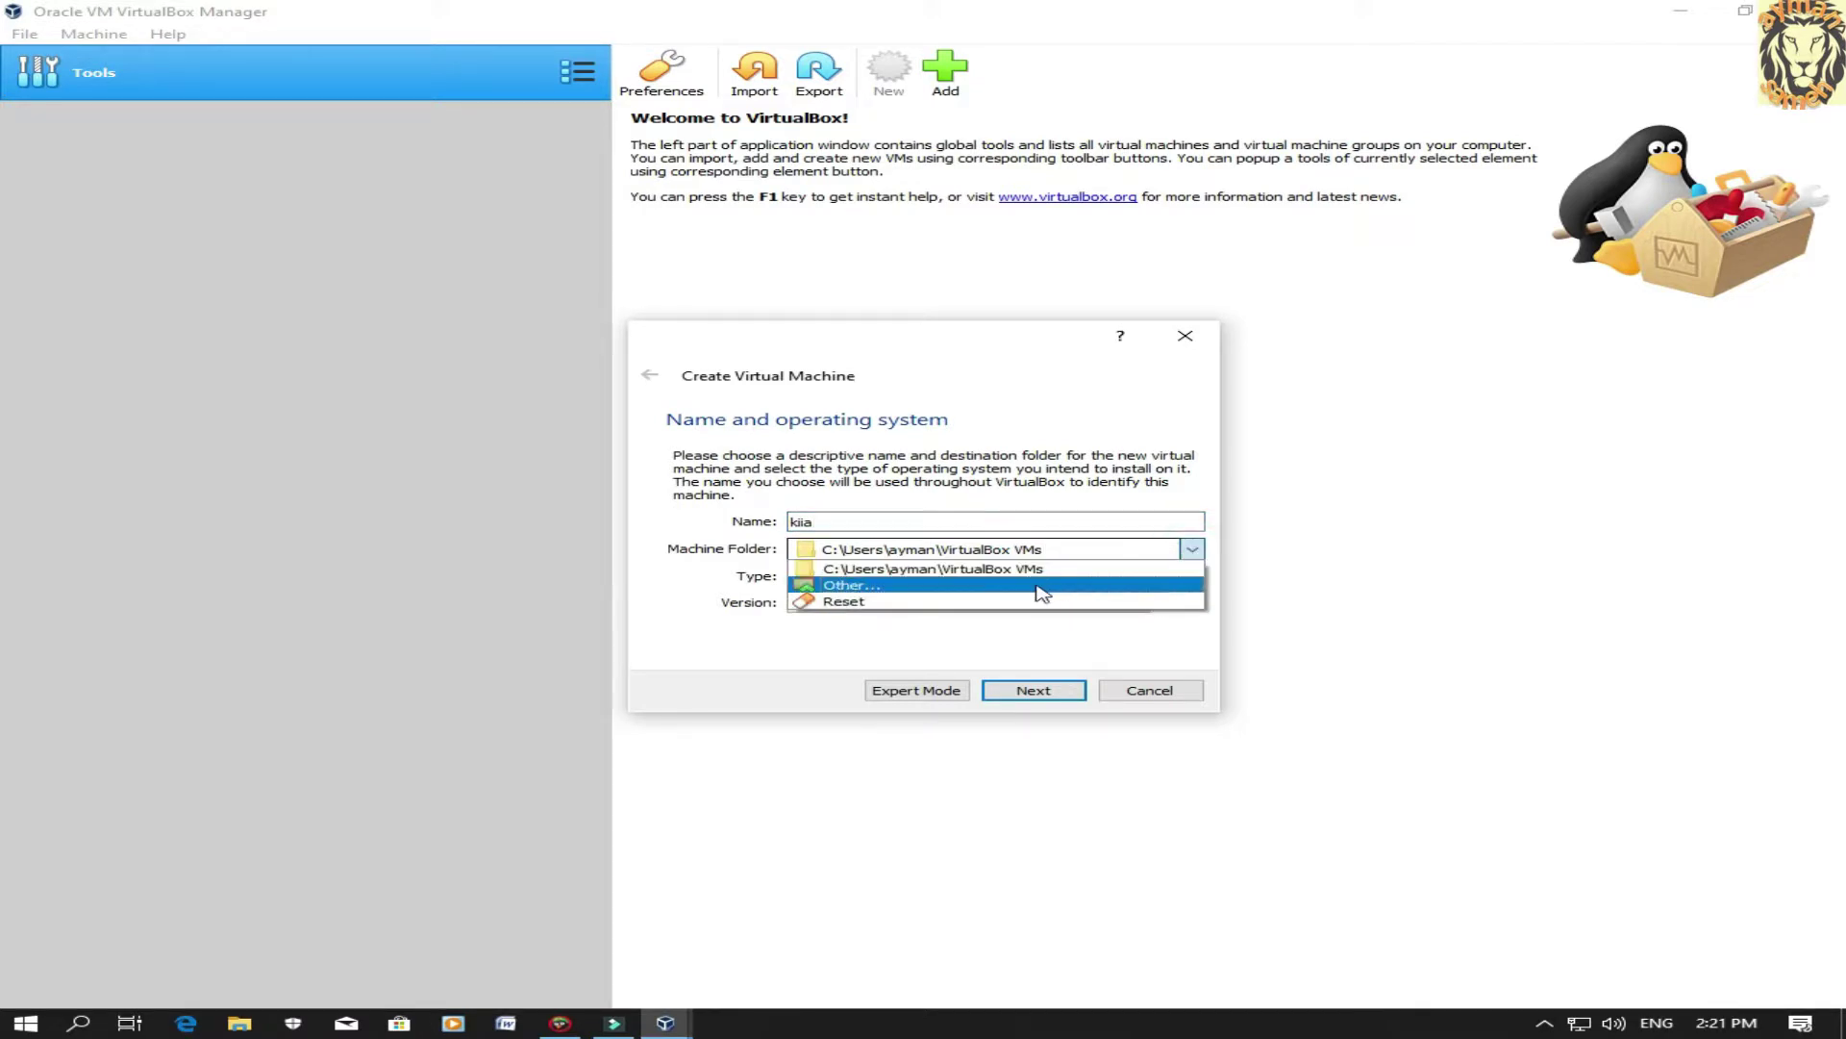
pyautogui.click(996, 585)
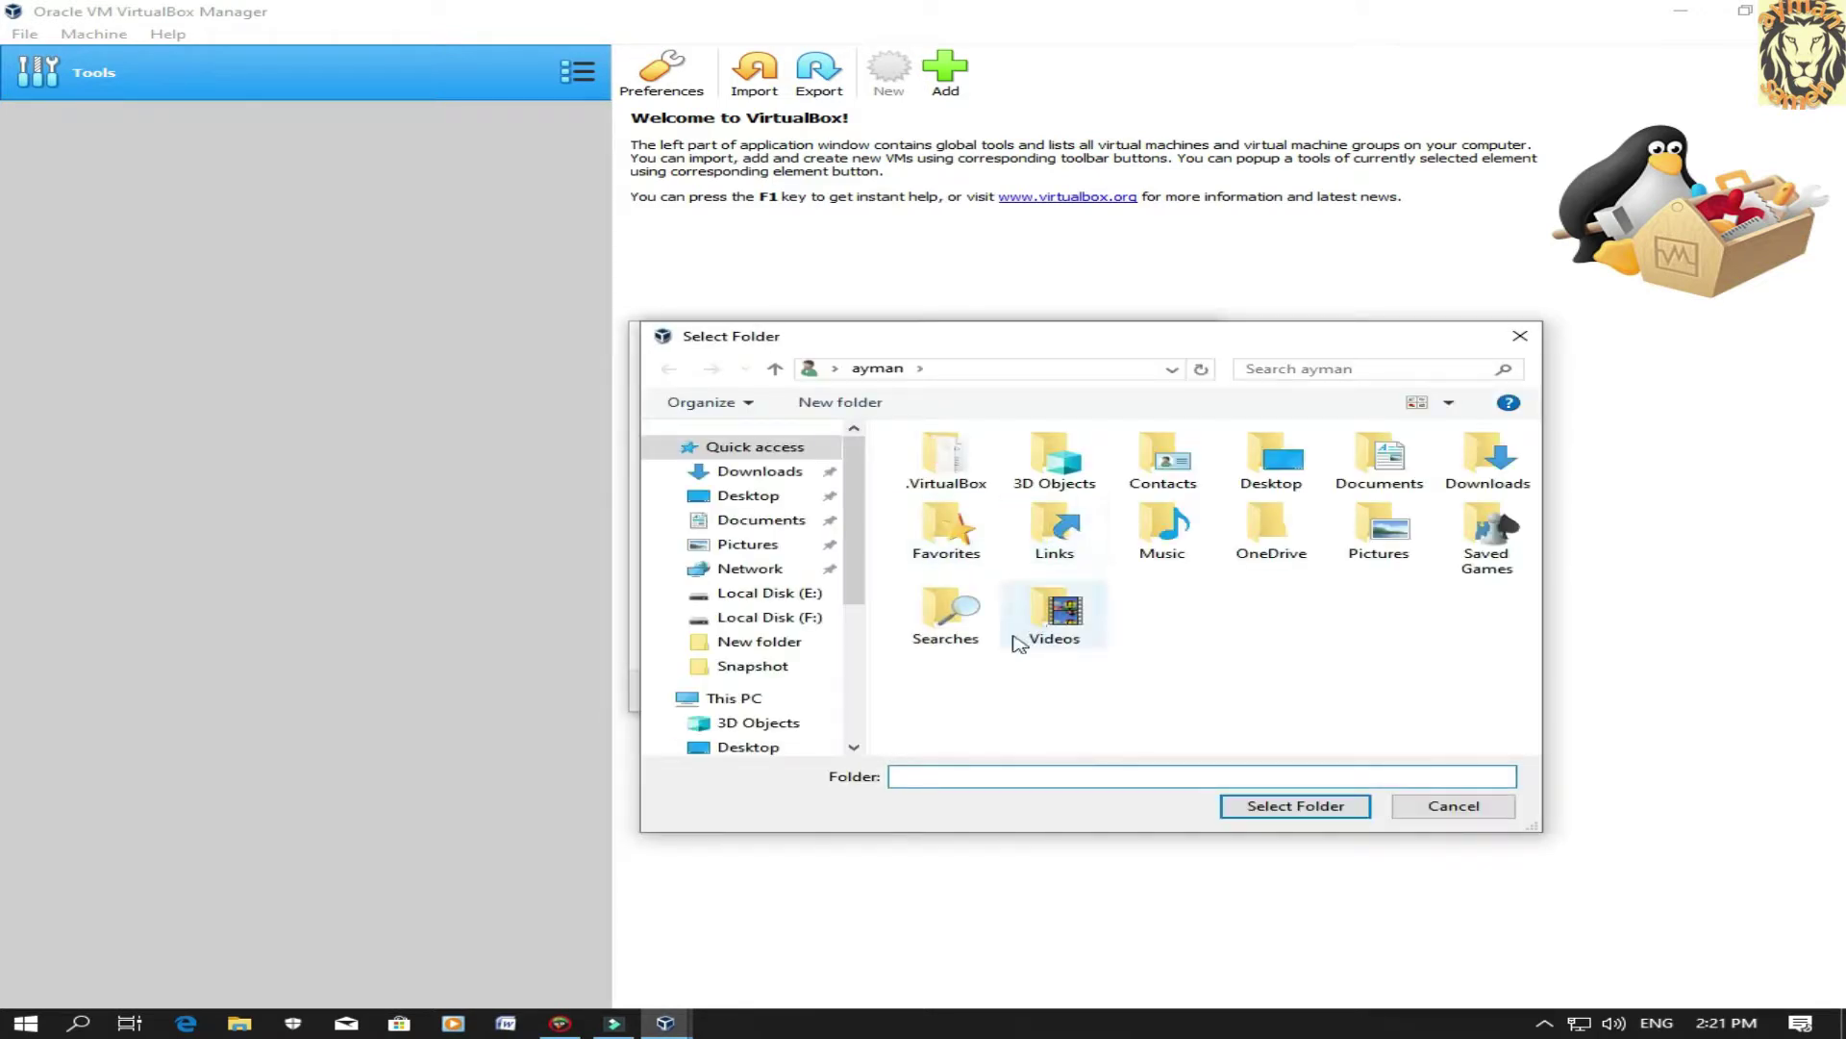
pyautogui.scroll(-4, 750, 716)
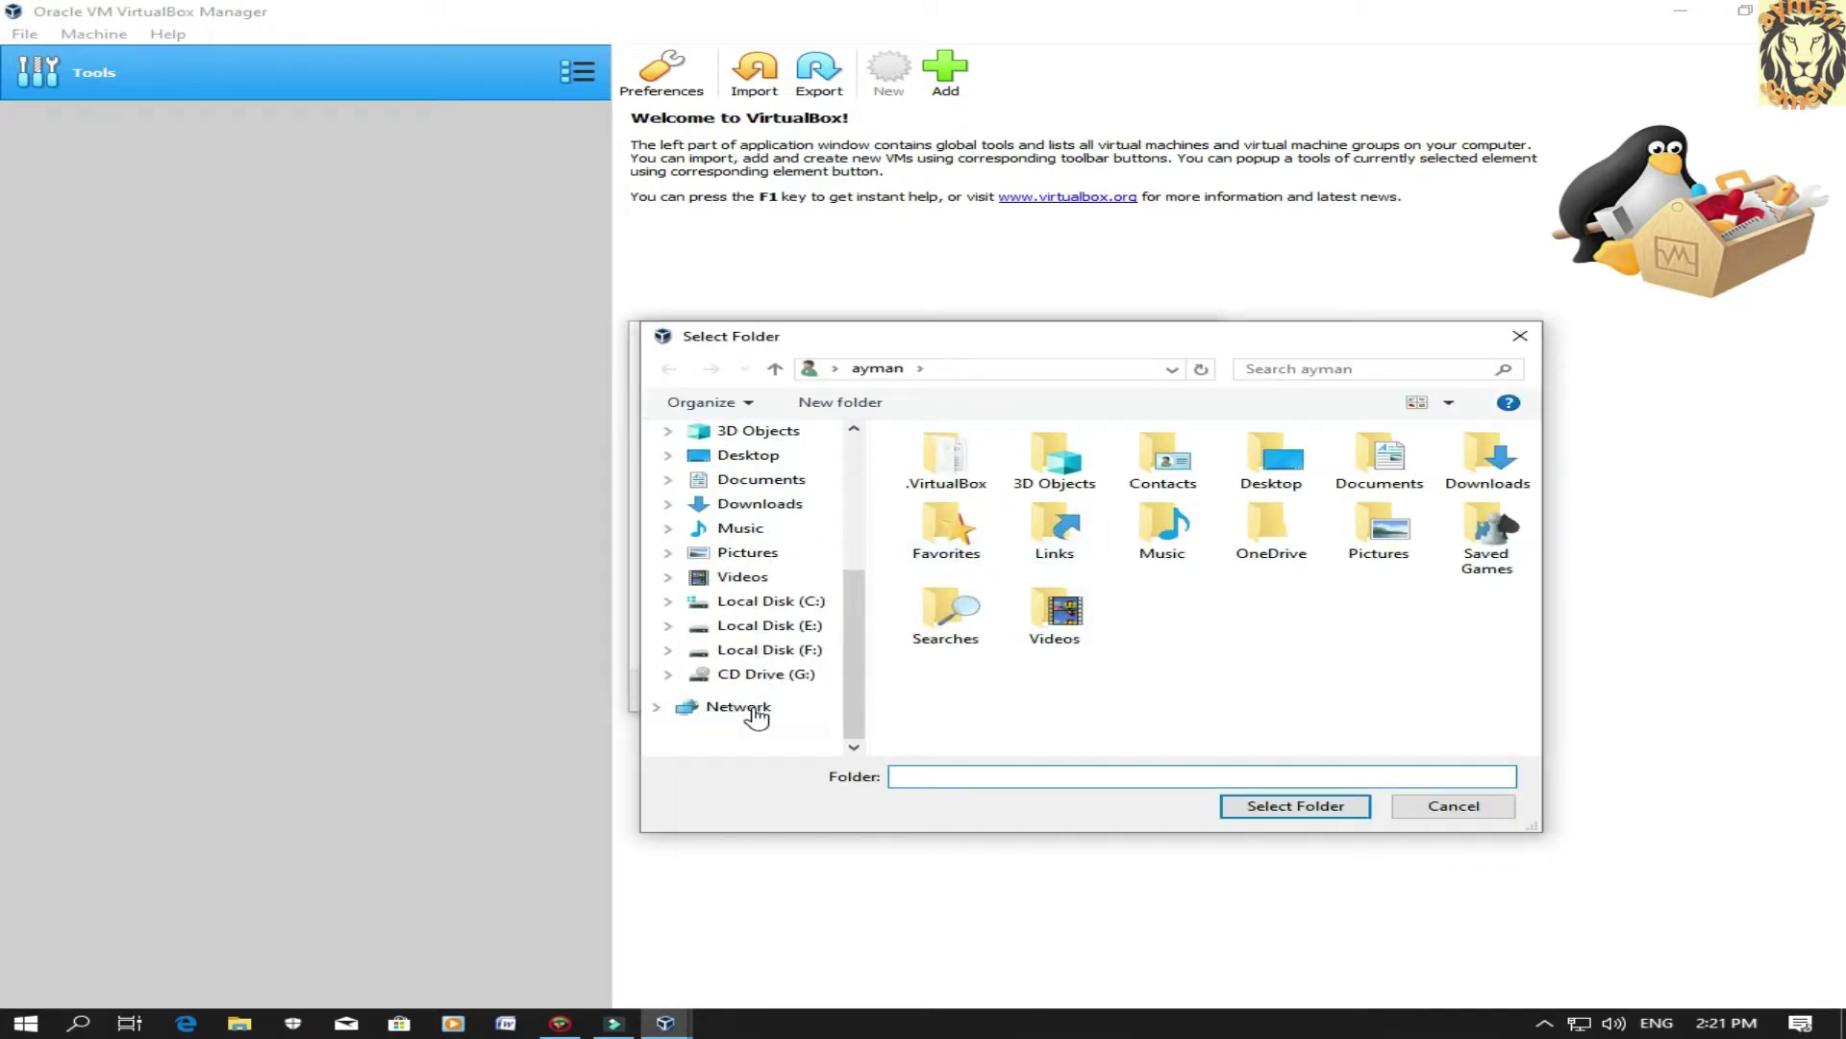
pyautogui.click(784, 650)
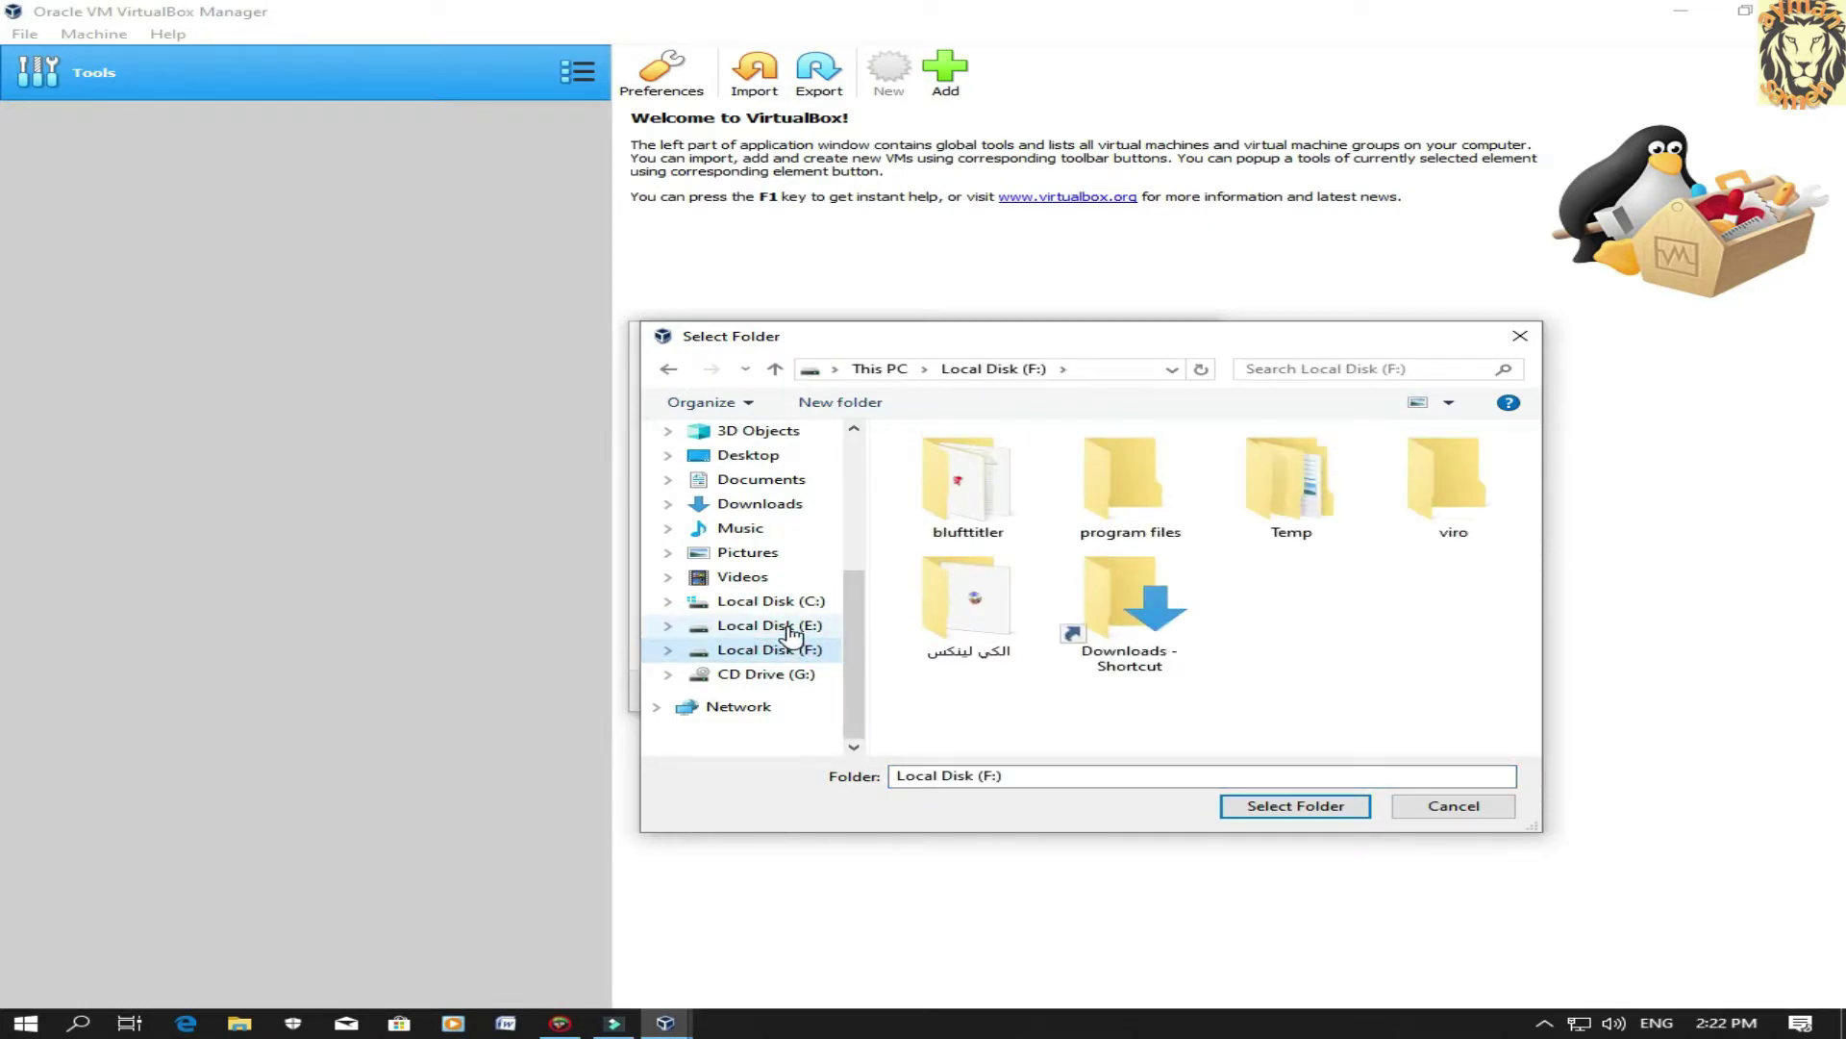
pyautogui.click(793, 630)
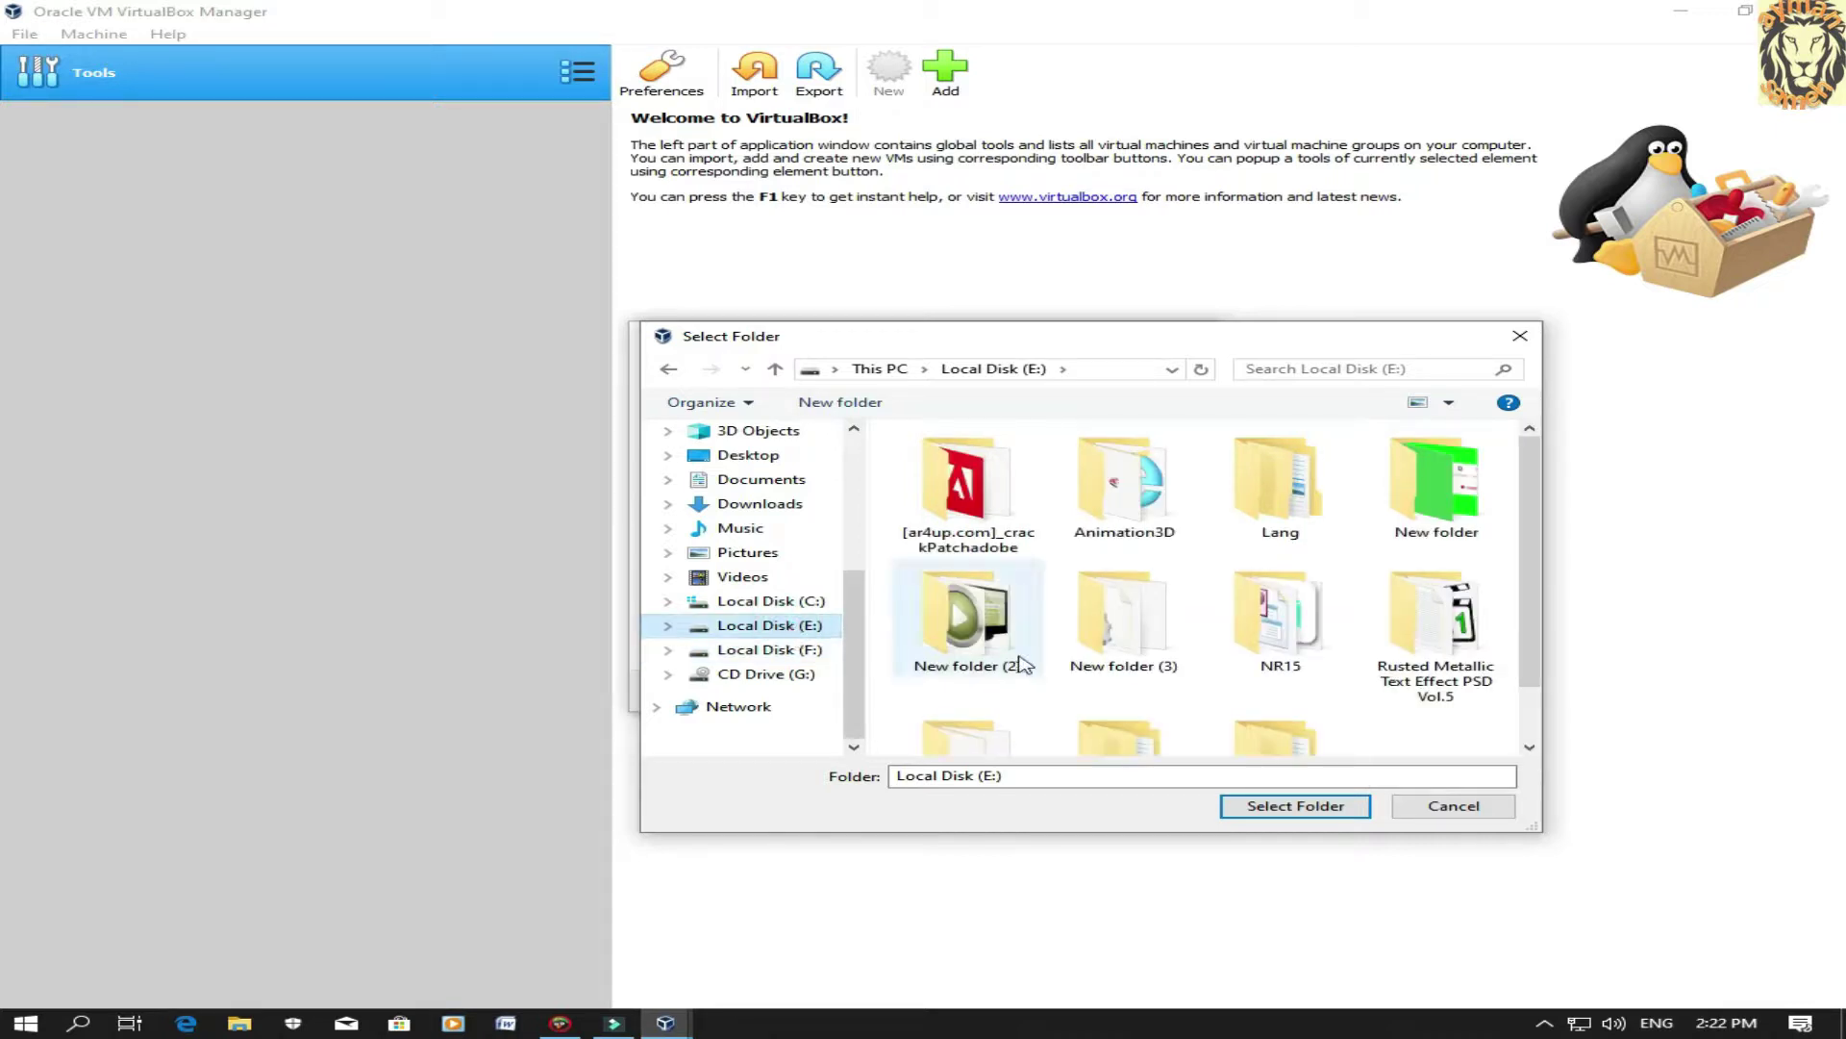
pyautogui.scroll(-1, 952, 664)
pyautogui.scroll(1, 1286, 704)
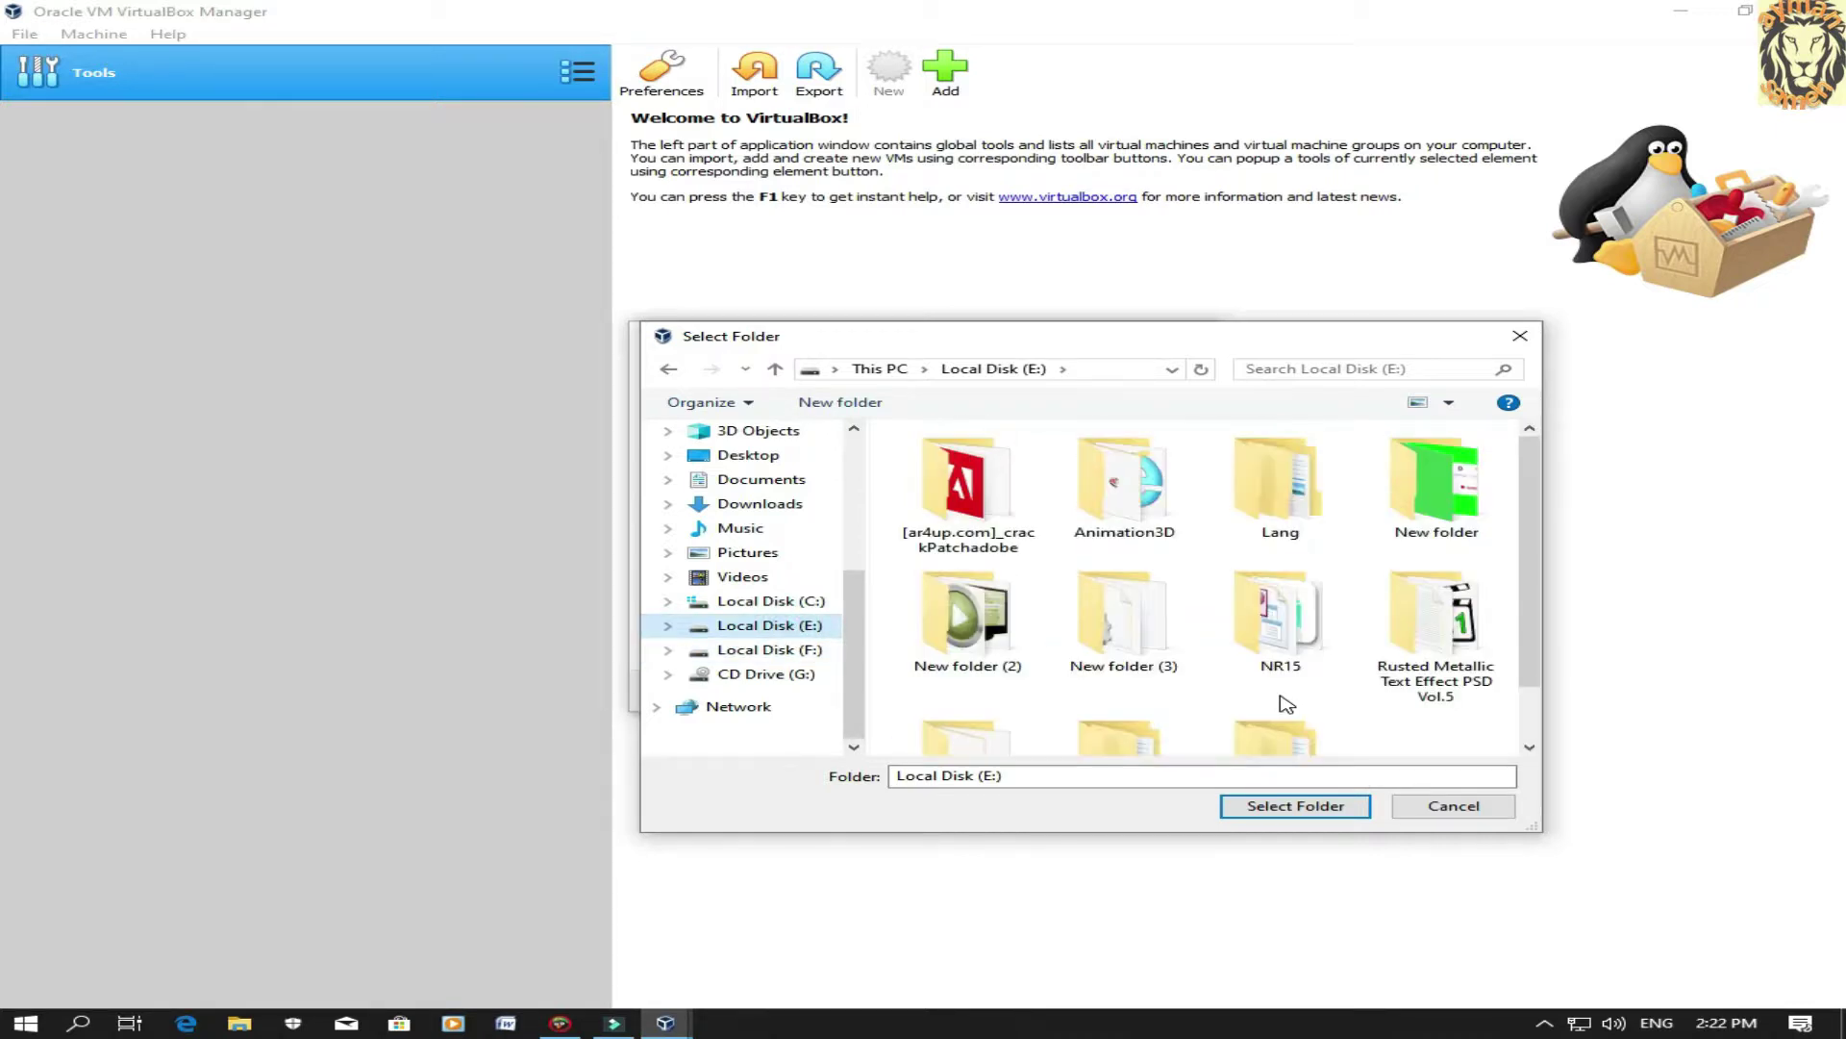
pyautogui.scroll(-1, 1286, 704)
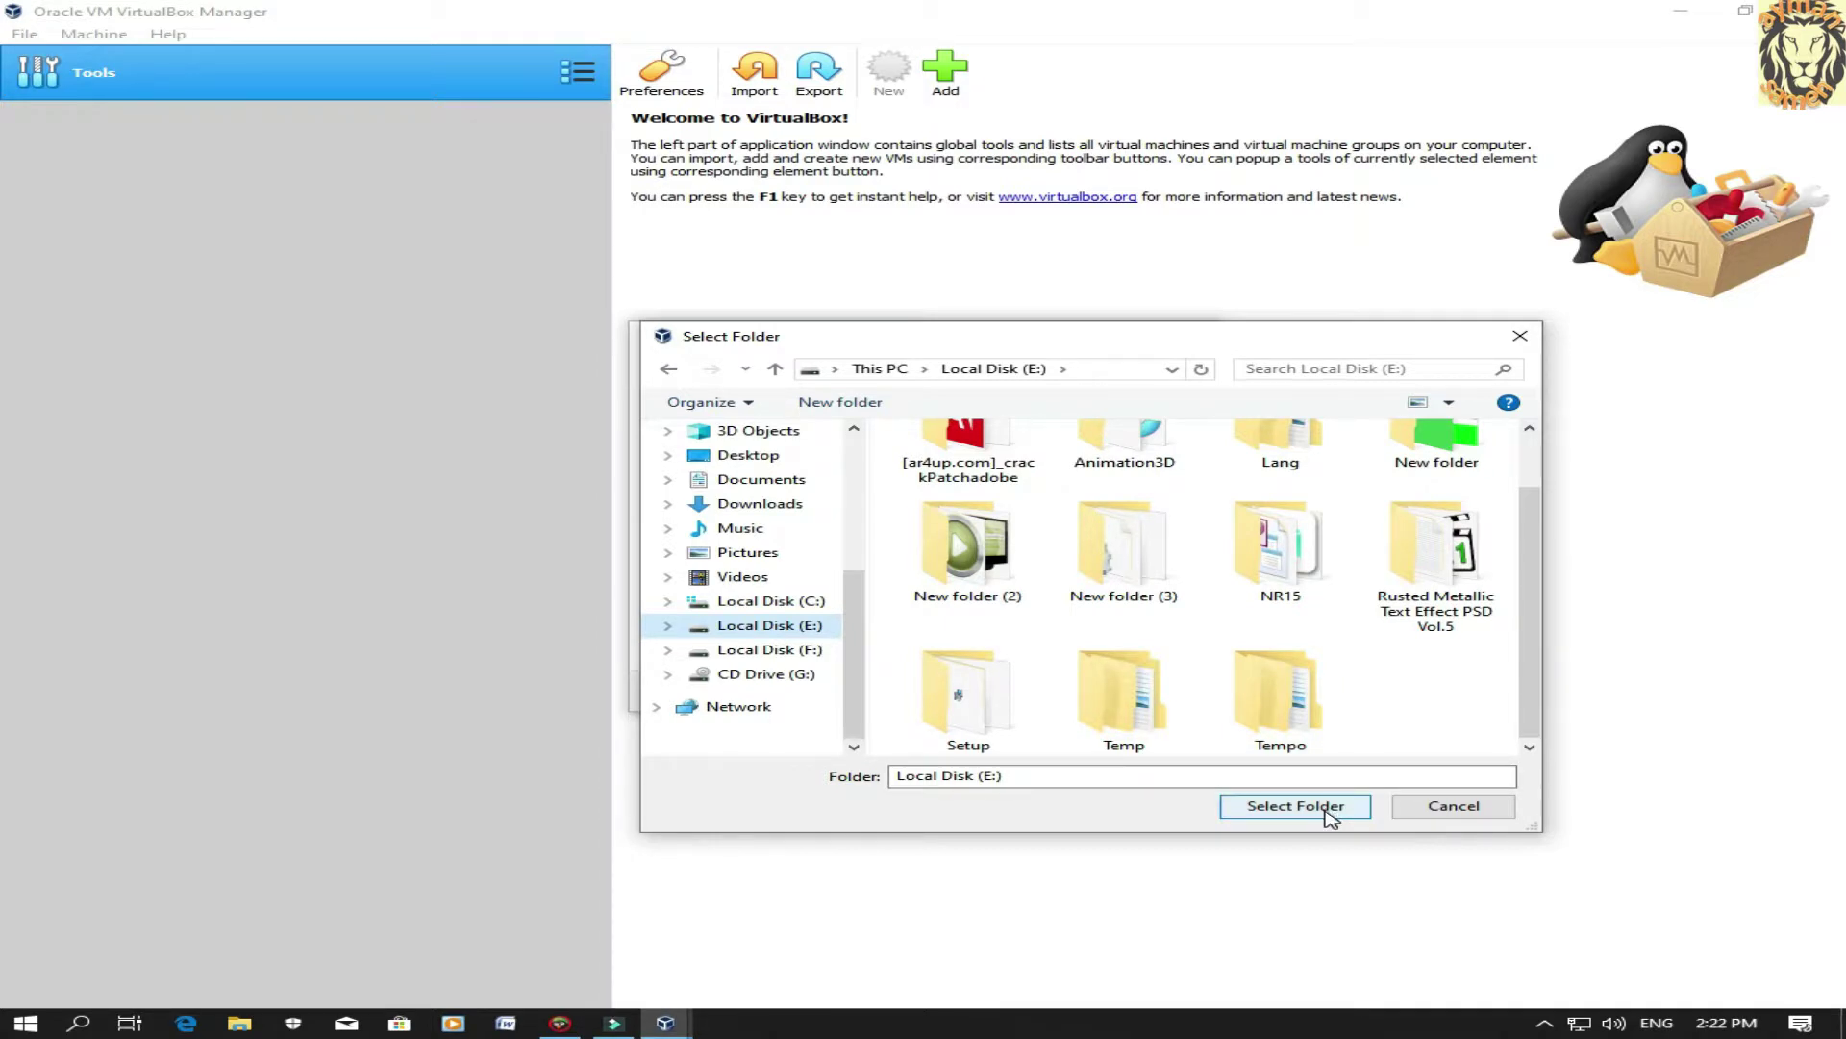
pyautogui.click(1330, 812)
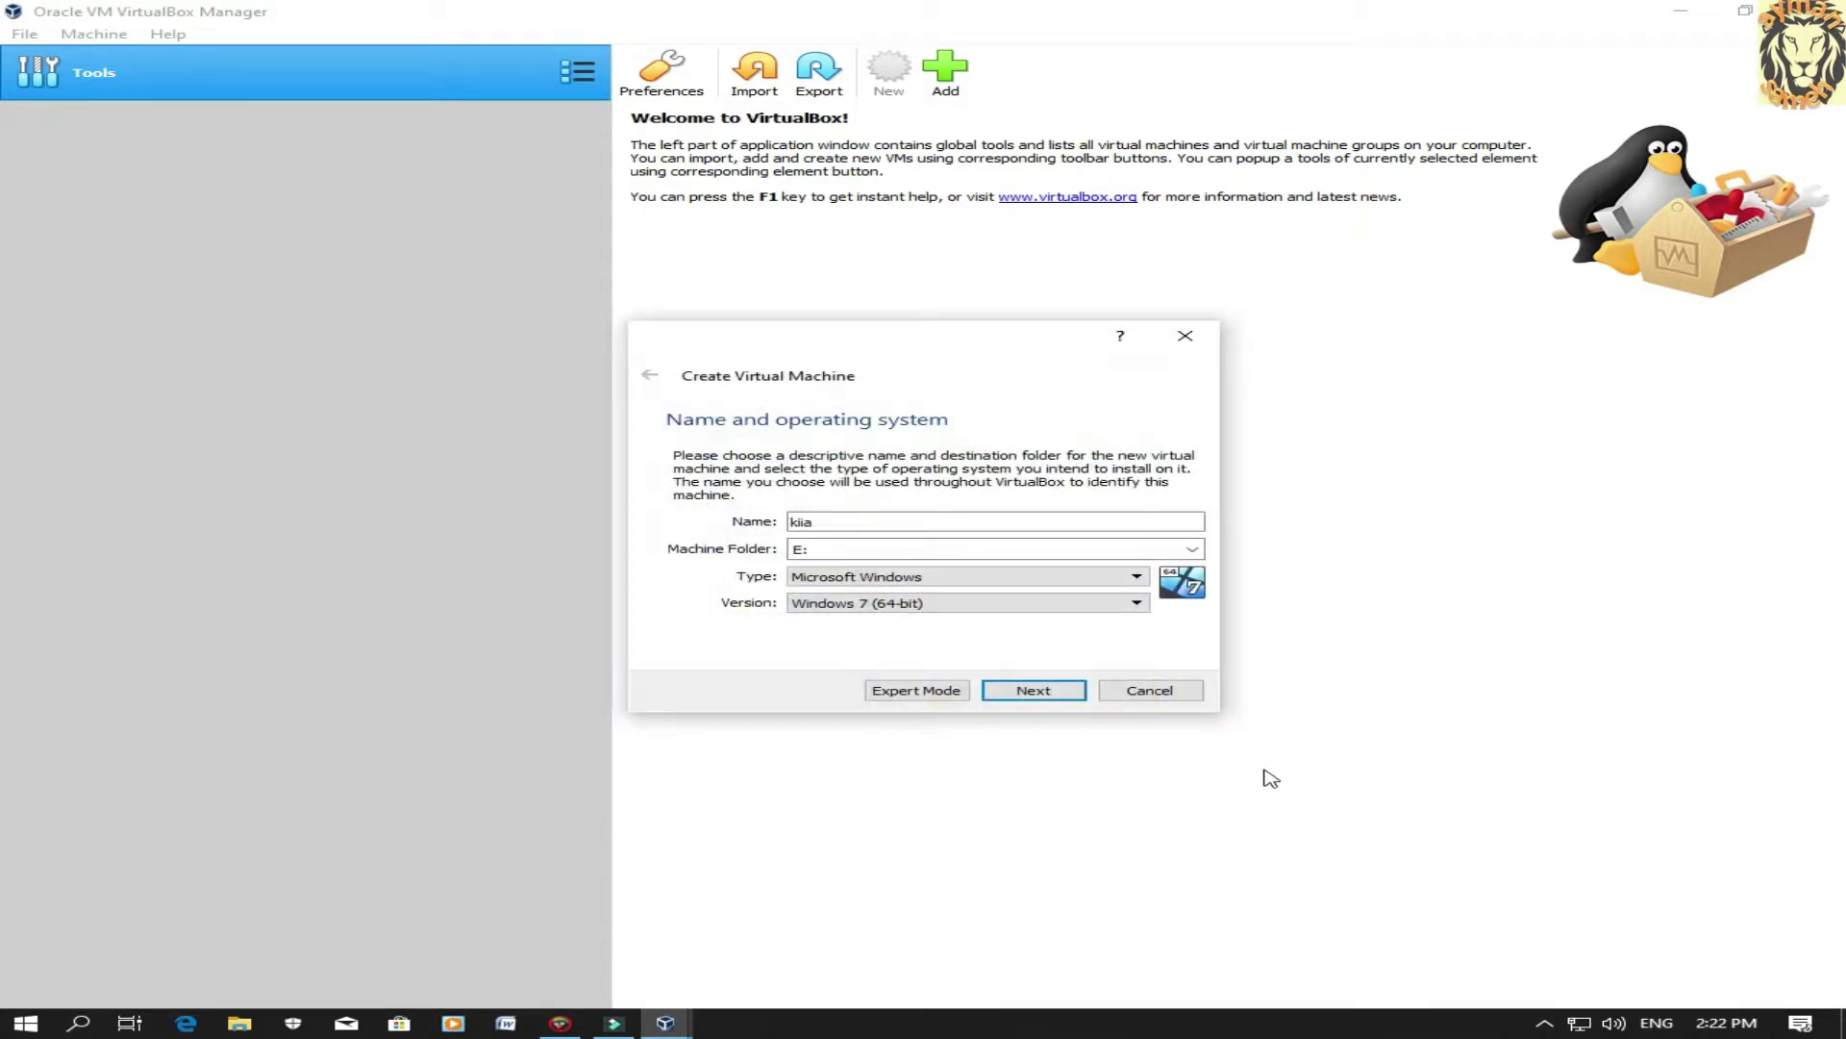
# Create a new folder with its default name on Local Disk (E:) and choose it as the machine folder
pyautogui.click(1192, 550)
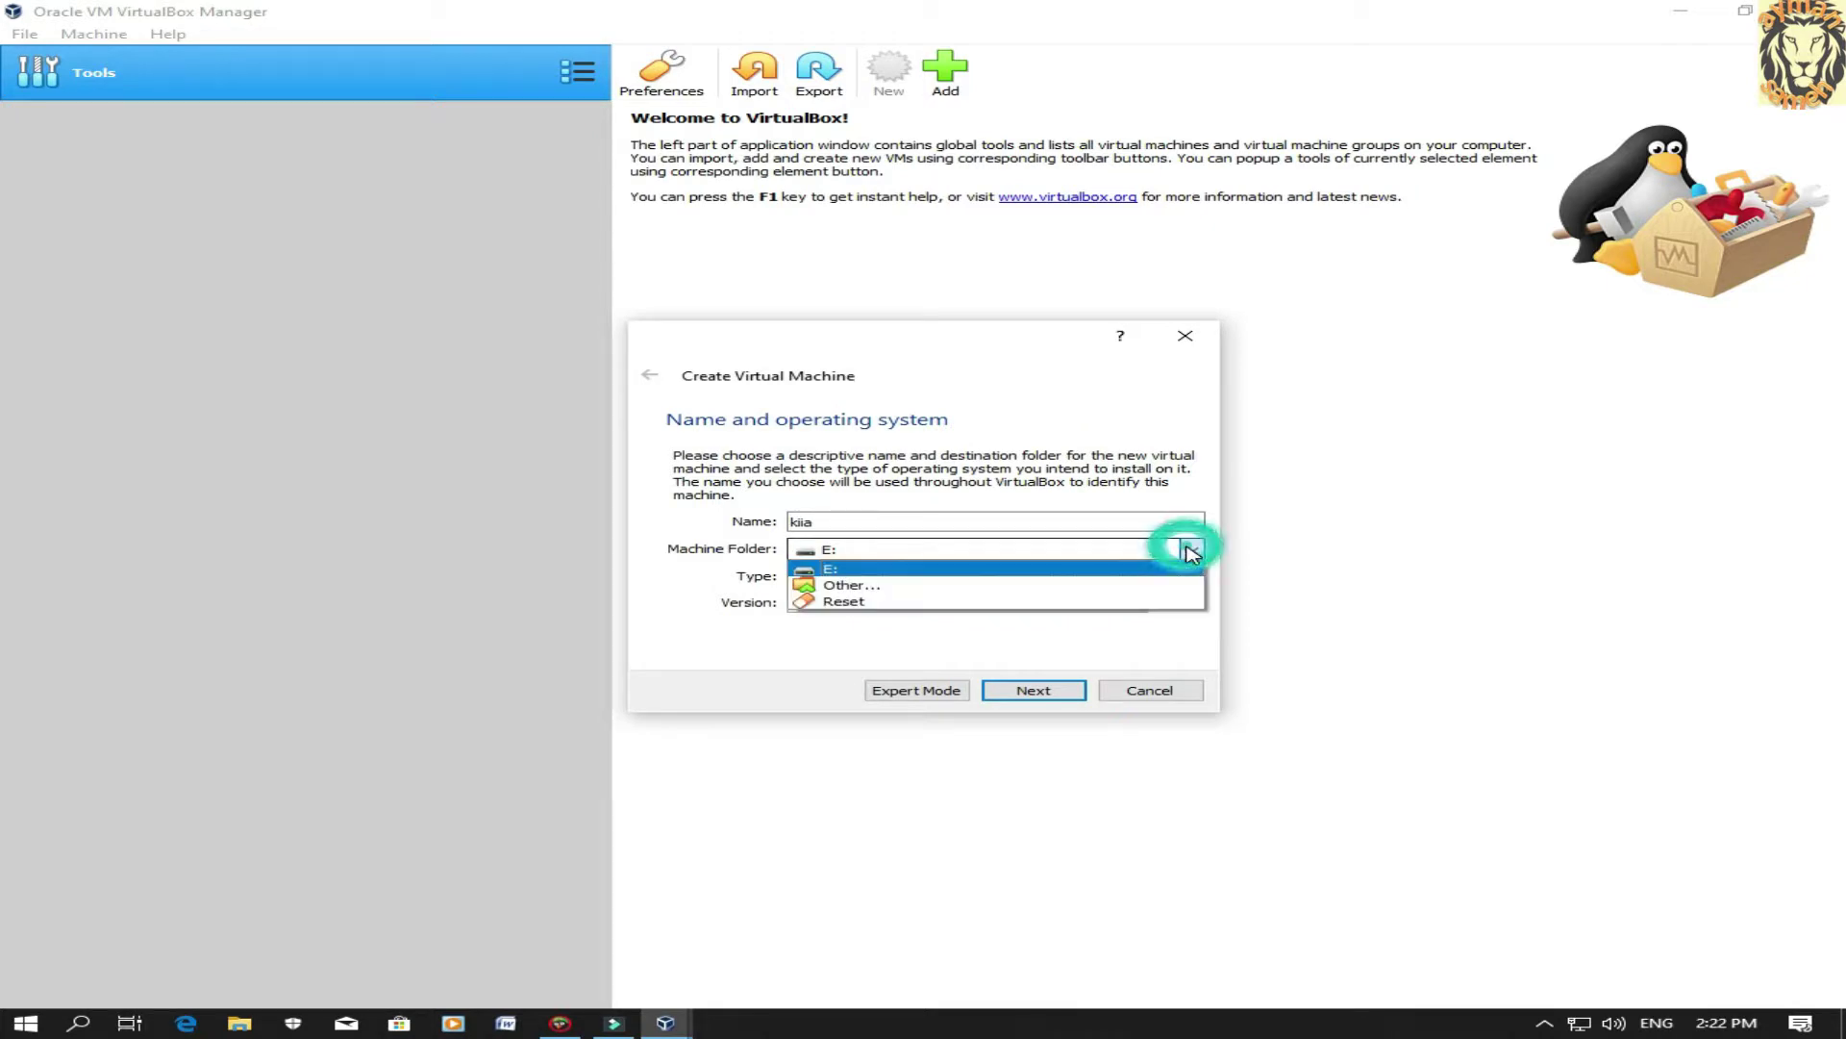
pyautogui.click(1014, 586)
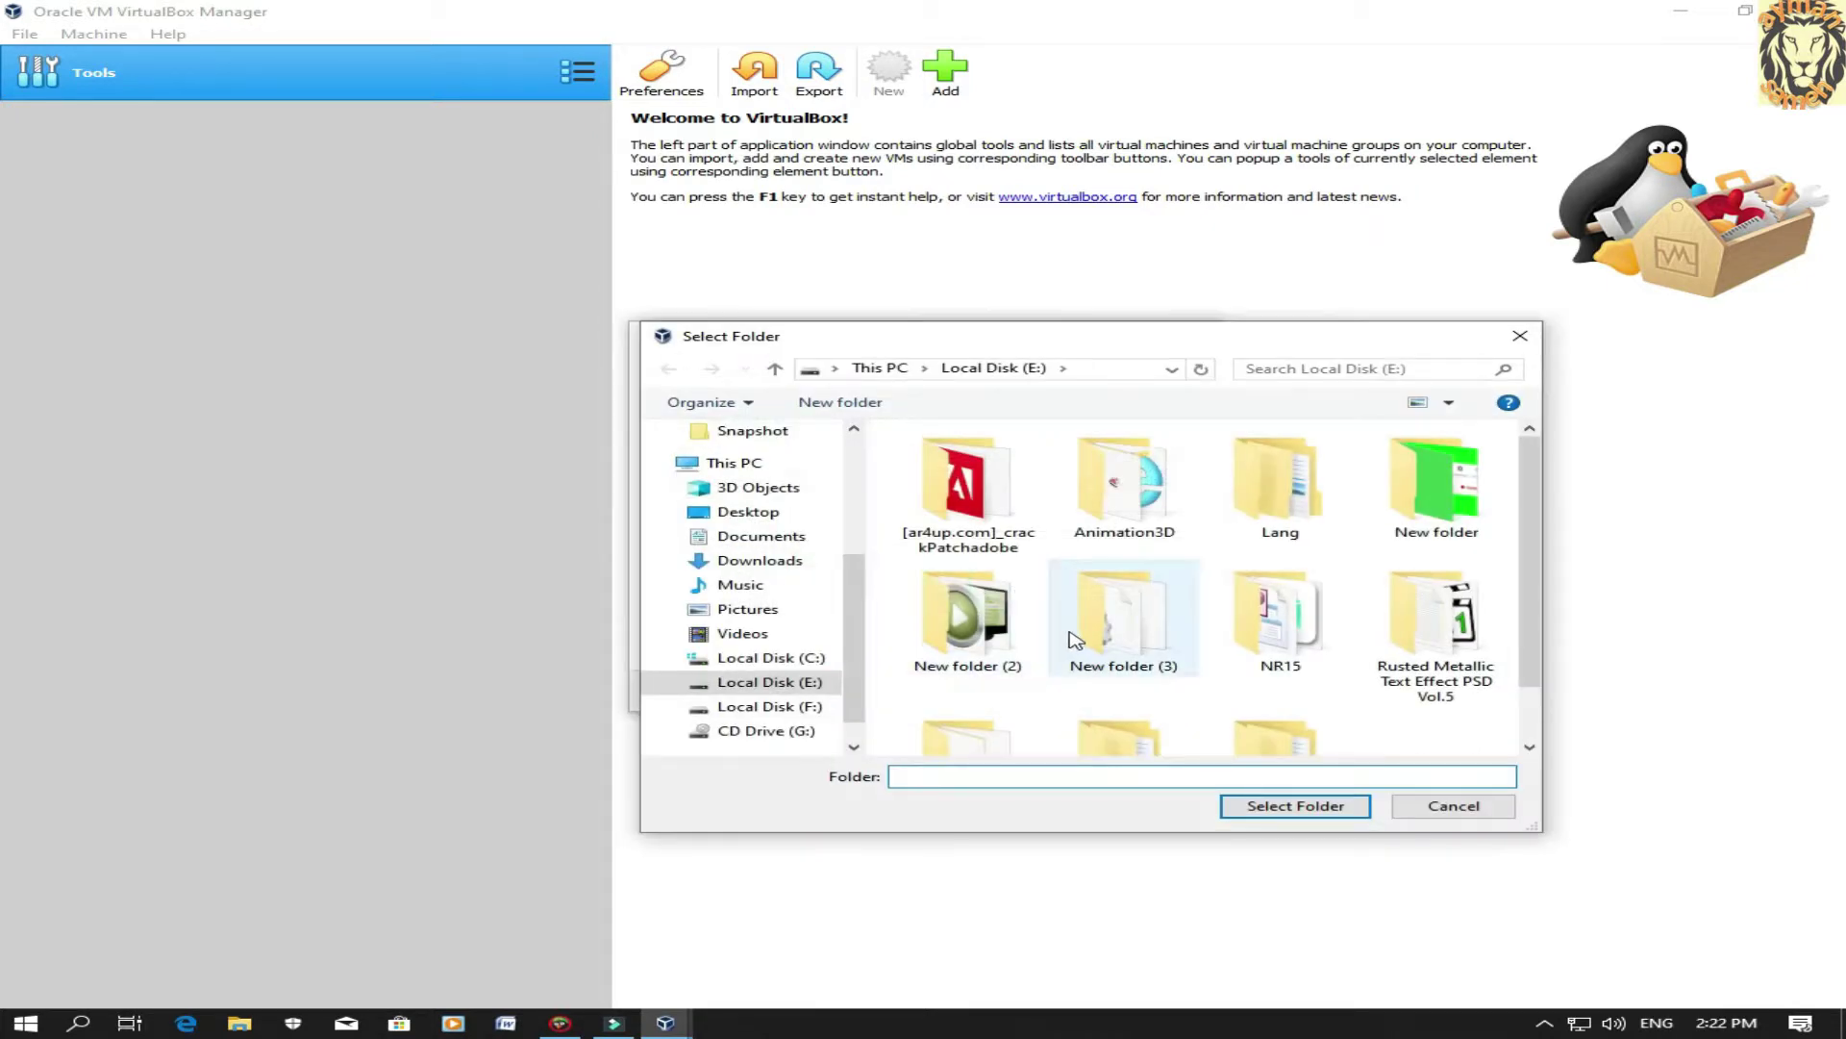
pyautogui.scroll(-1, 1202, 634)
pyautogui.rightClick(1426, 683)
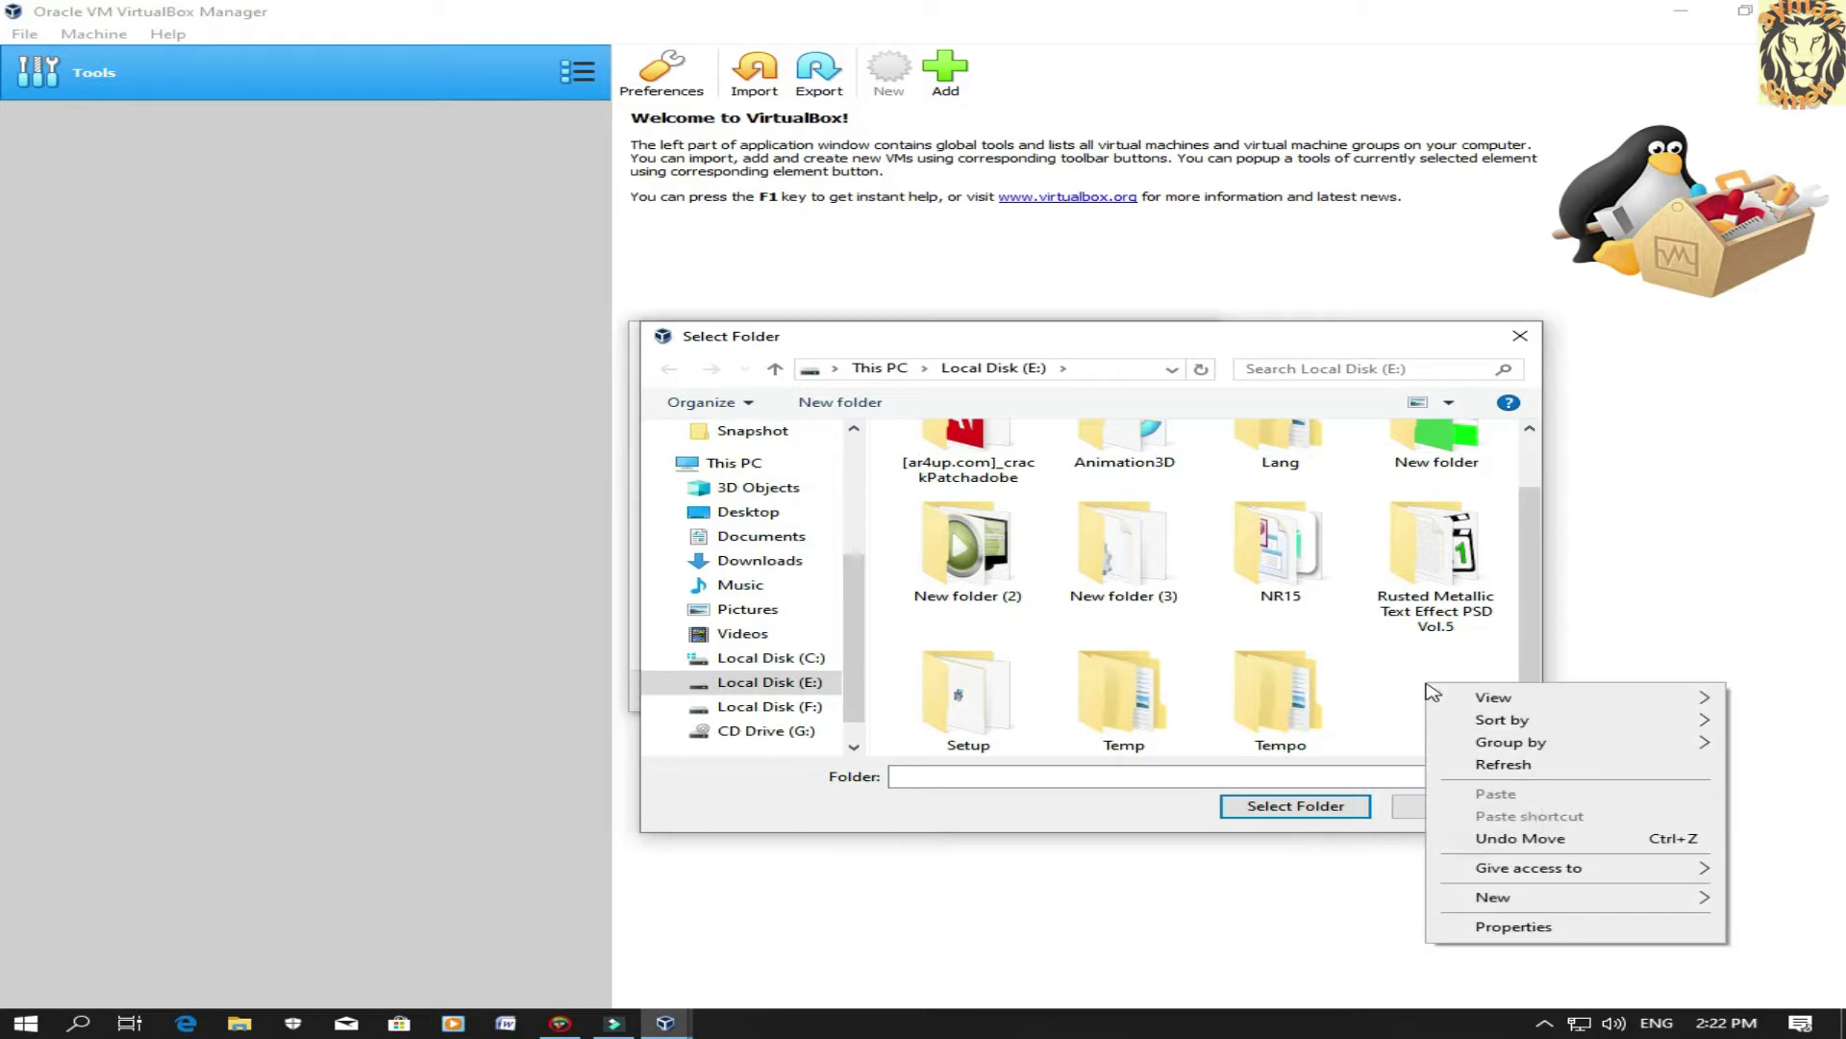
pyautogui.moveTo(1569, 896)
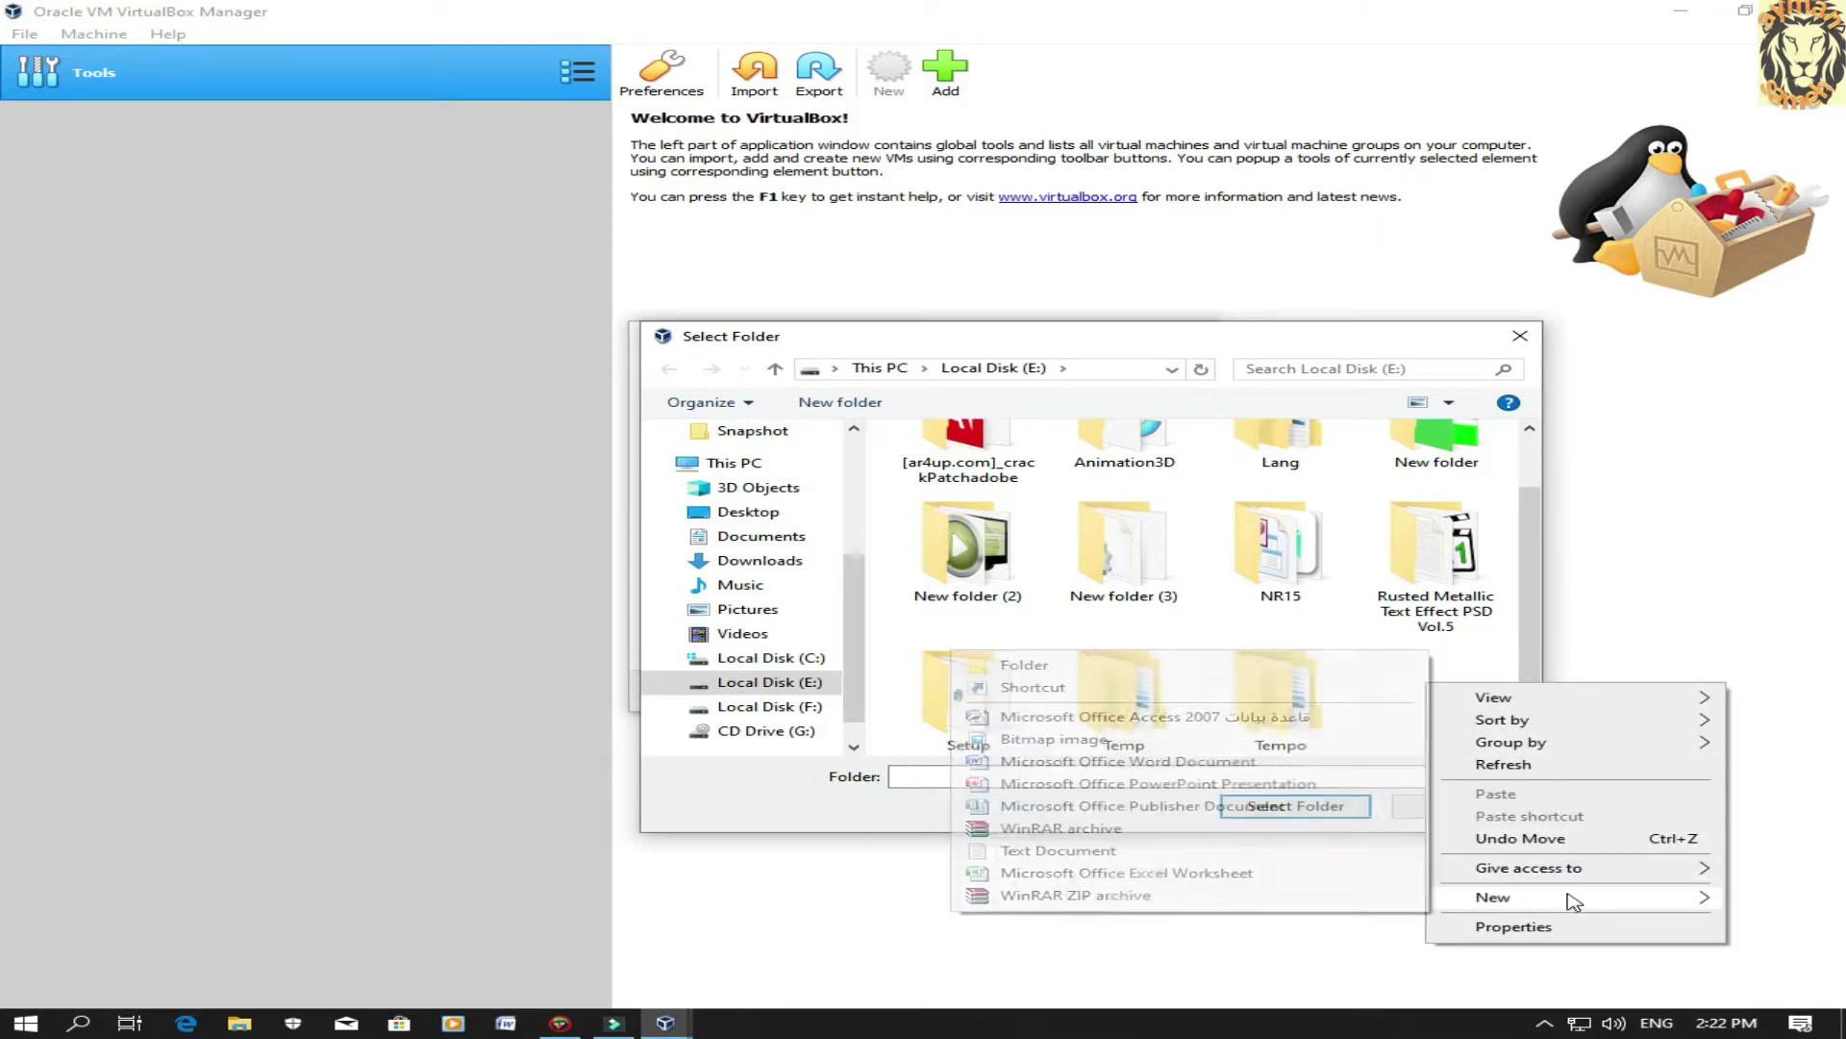
pyautogui.click(1020, 666)
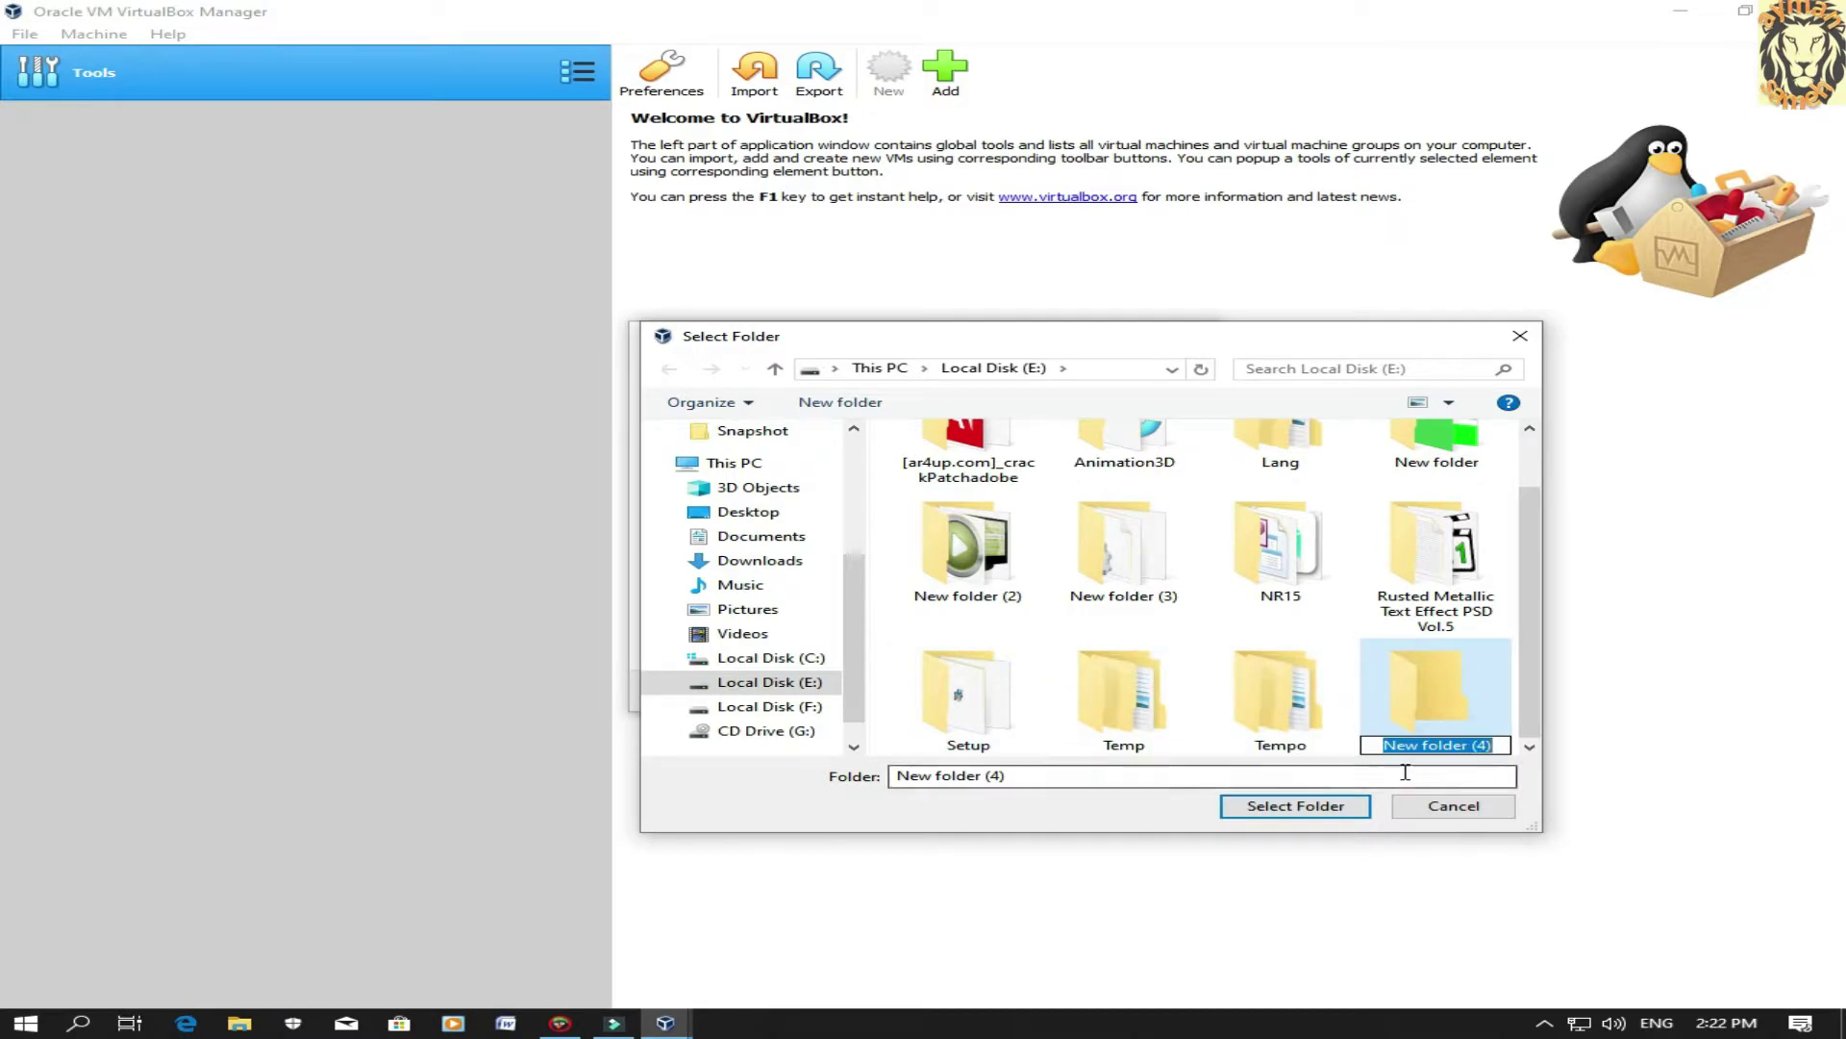
pyautogui.click(1293, 812)
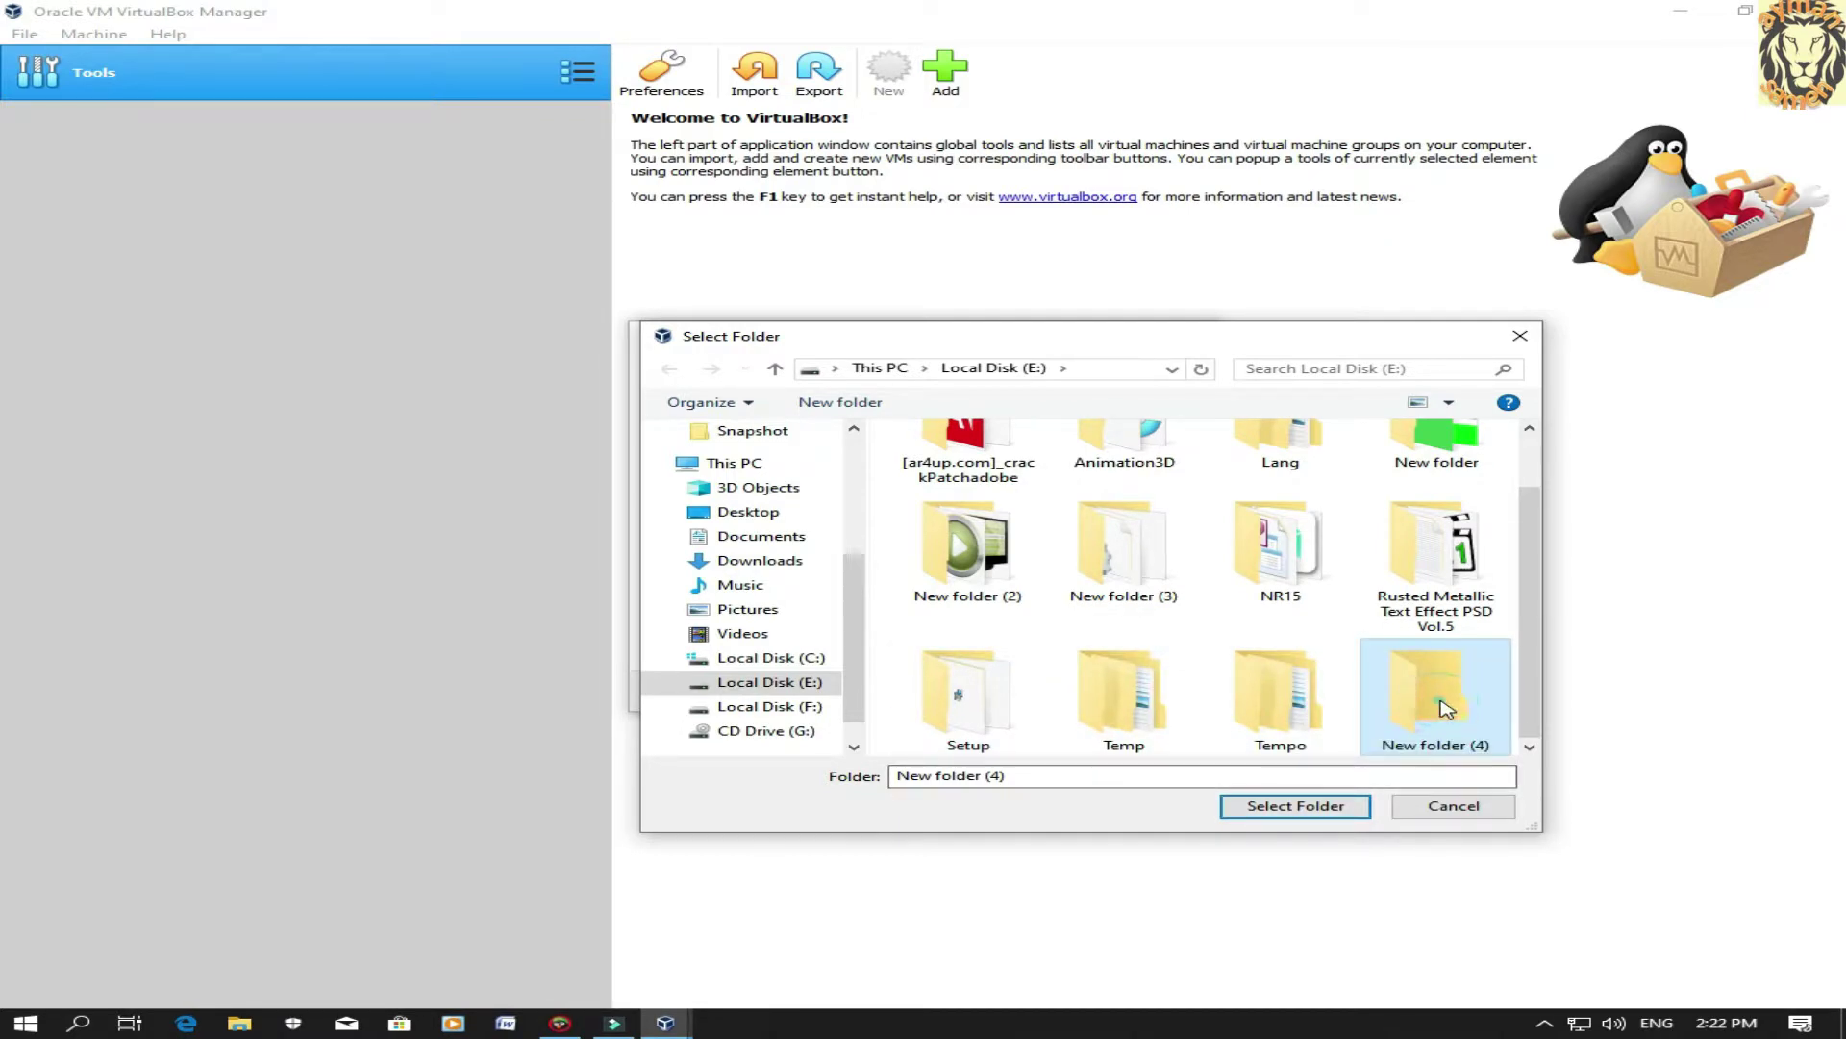
pyautogui.click(1294, 808)
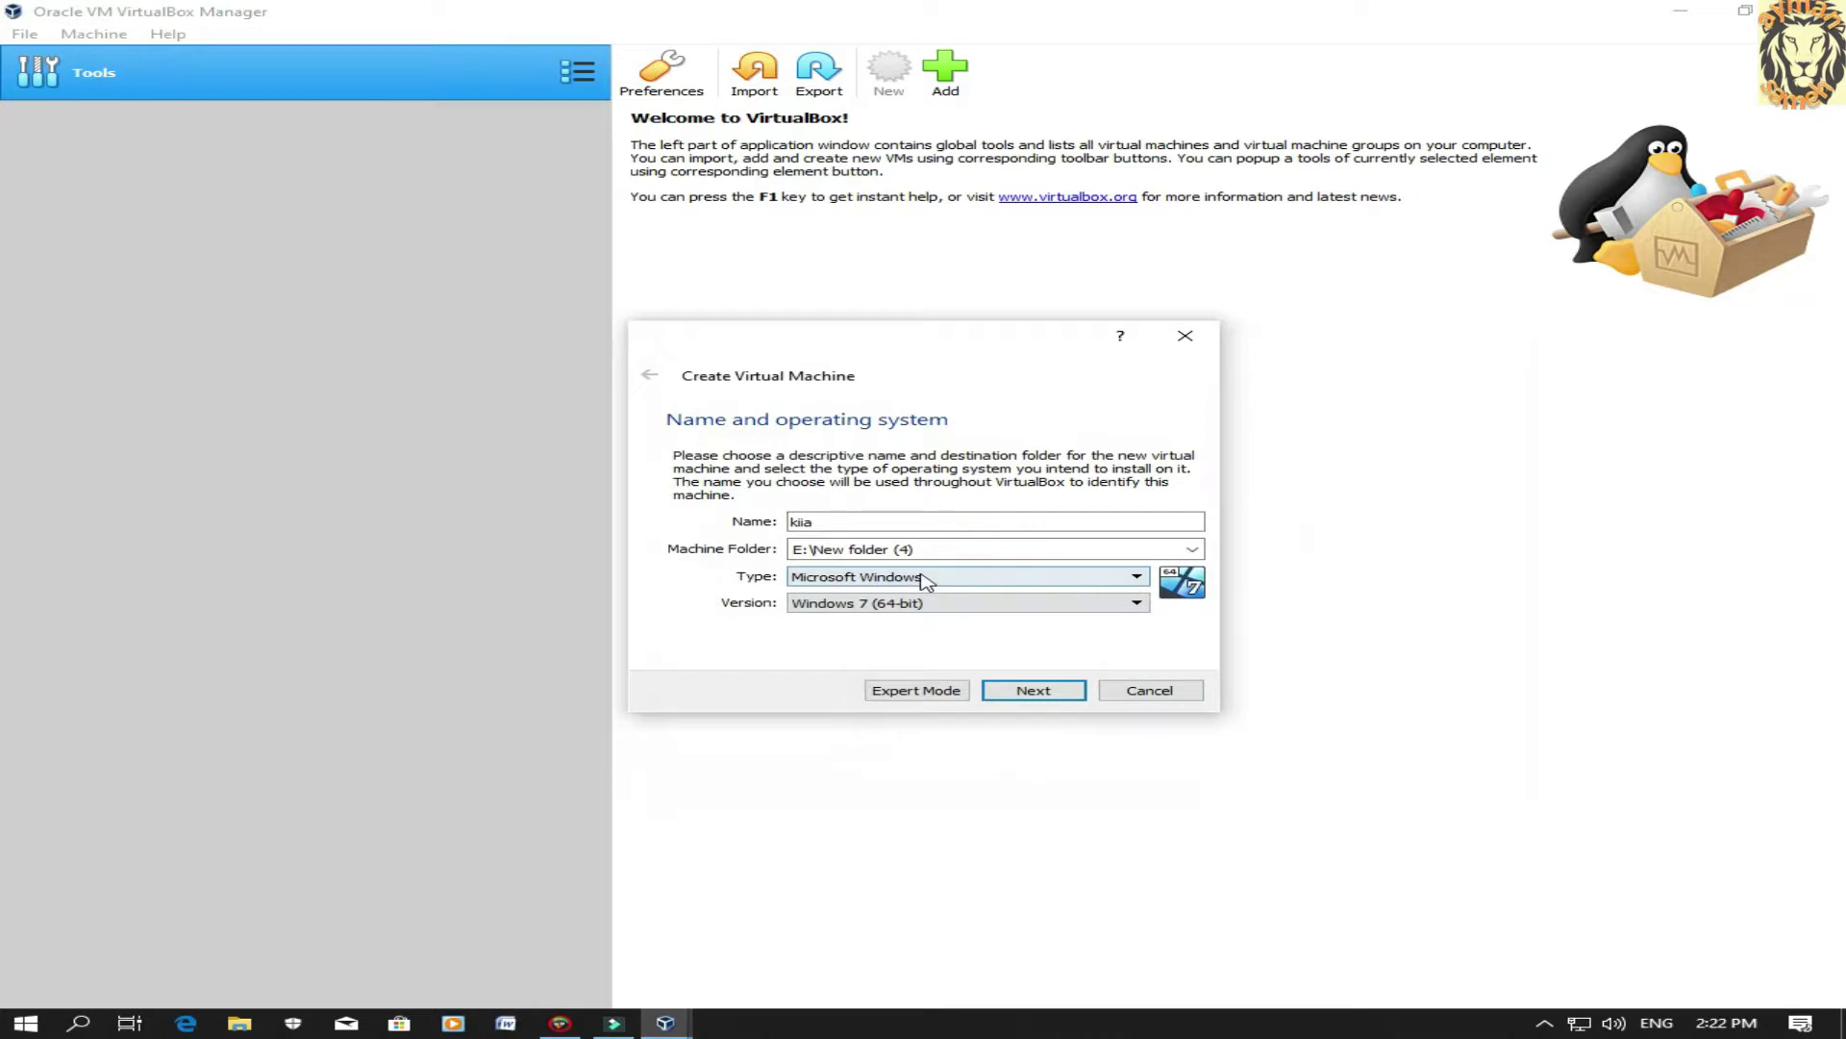
# Set the new virtual machine's operating system type to Linux and look through the available Linux versions
pyautogui.click(979, 582)
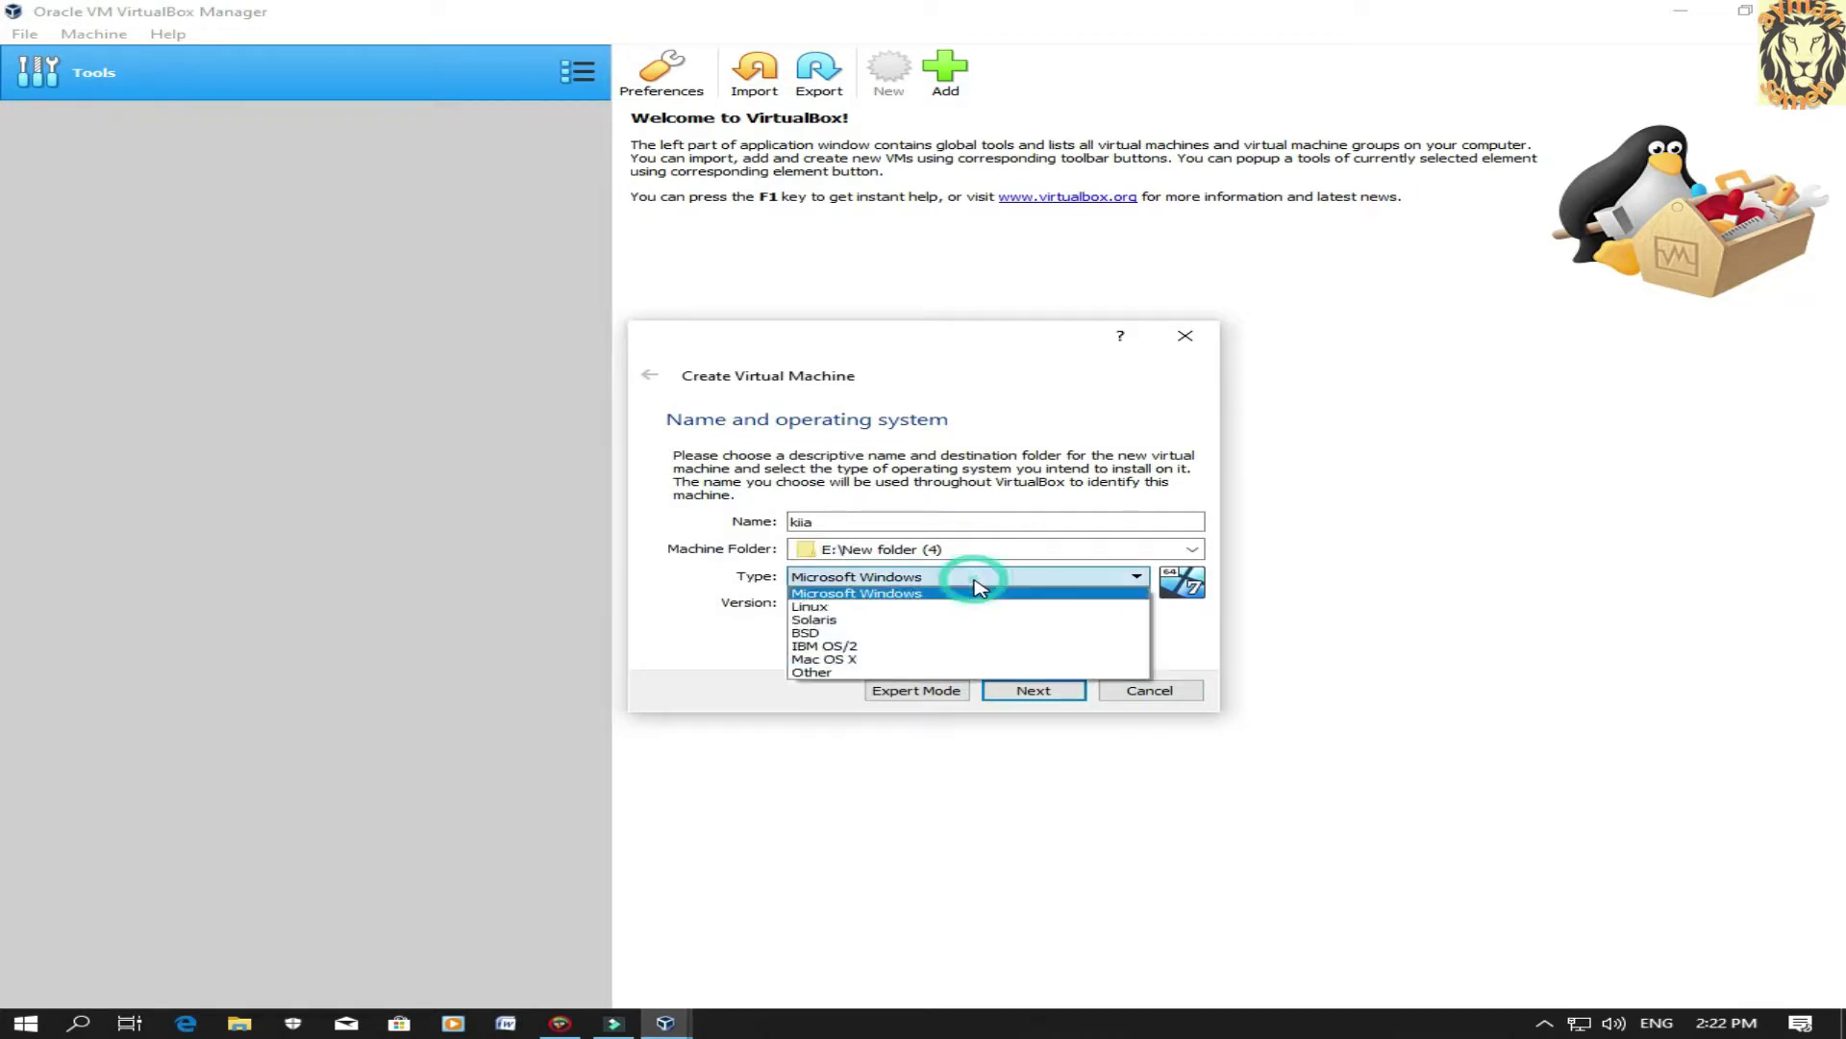
pyautogui.click(930, 608)
pyautogui.click(928, 606)
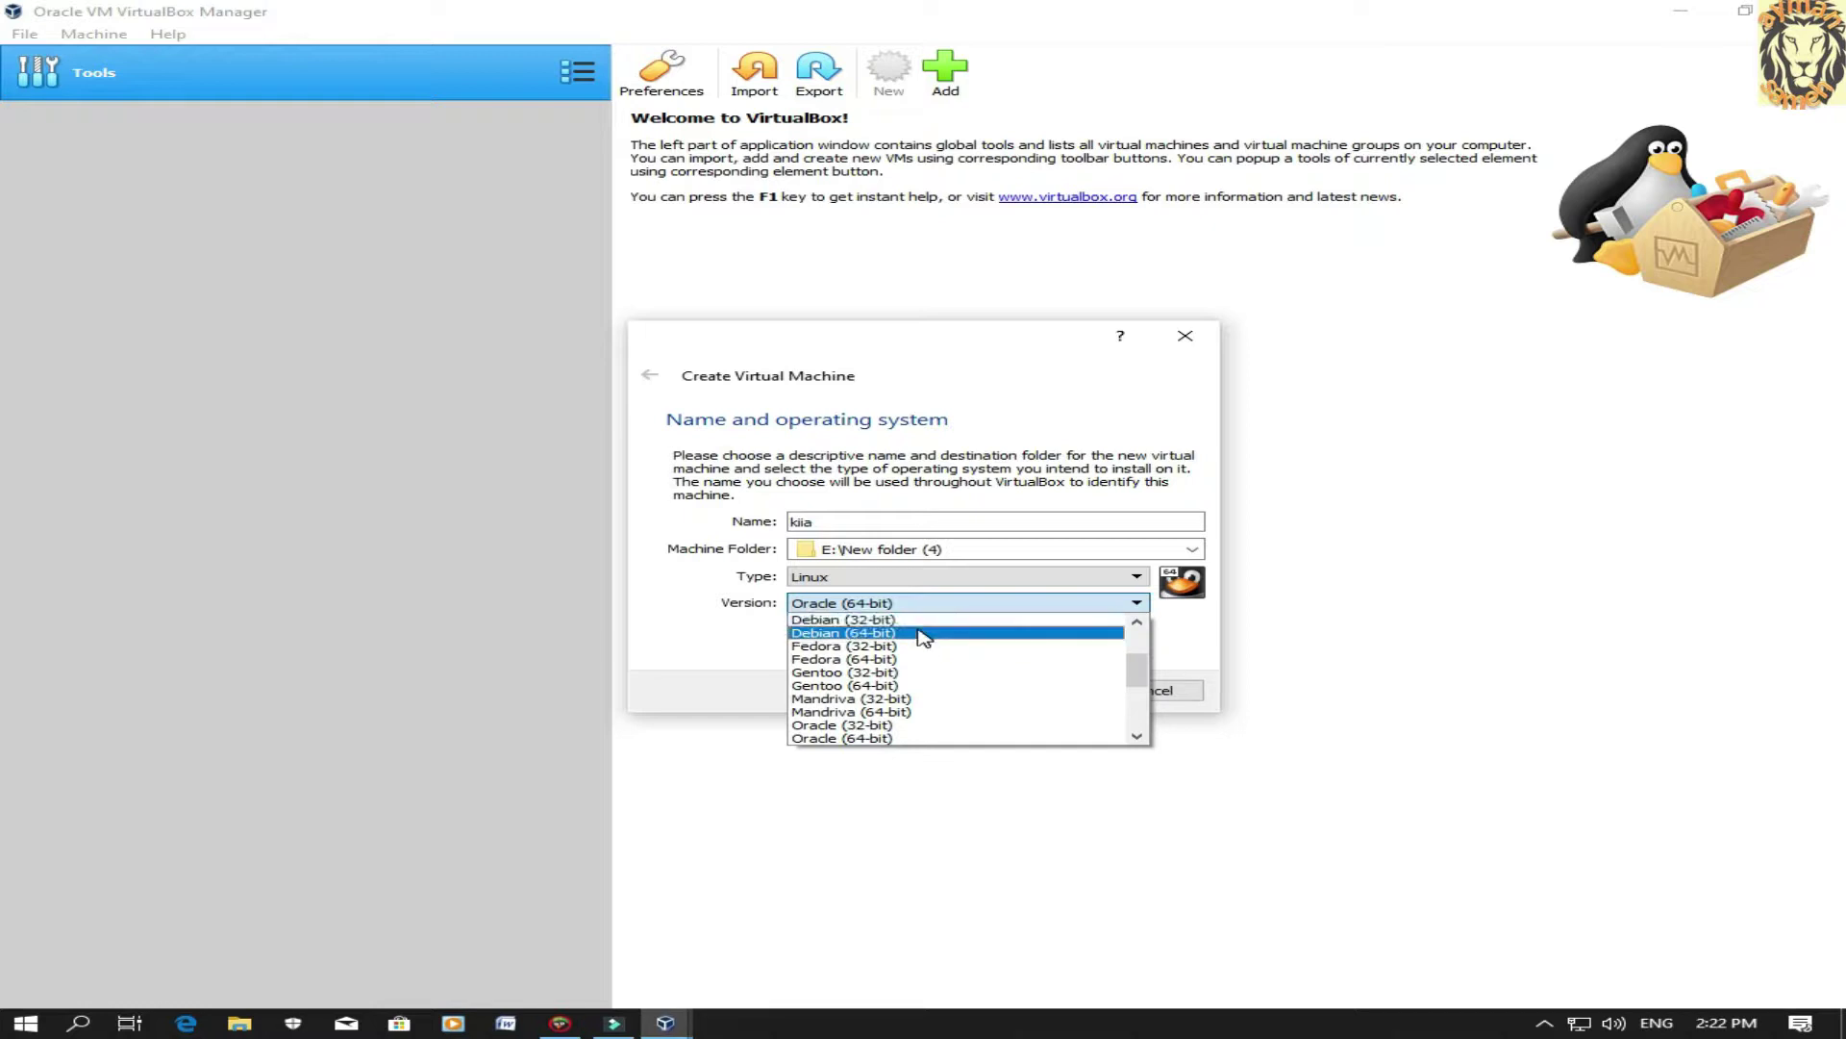
pyautogui.scroll(-2, 925, 661)
pyautogui.scroll(1, 904, 673)
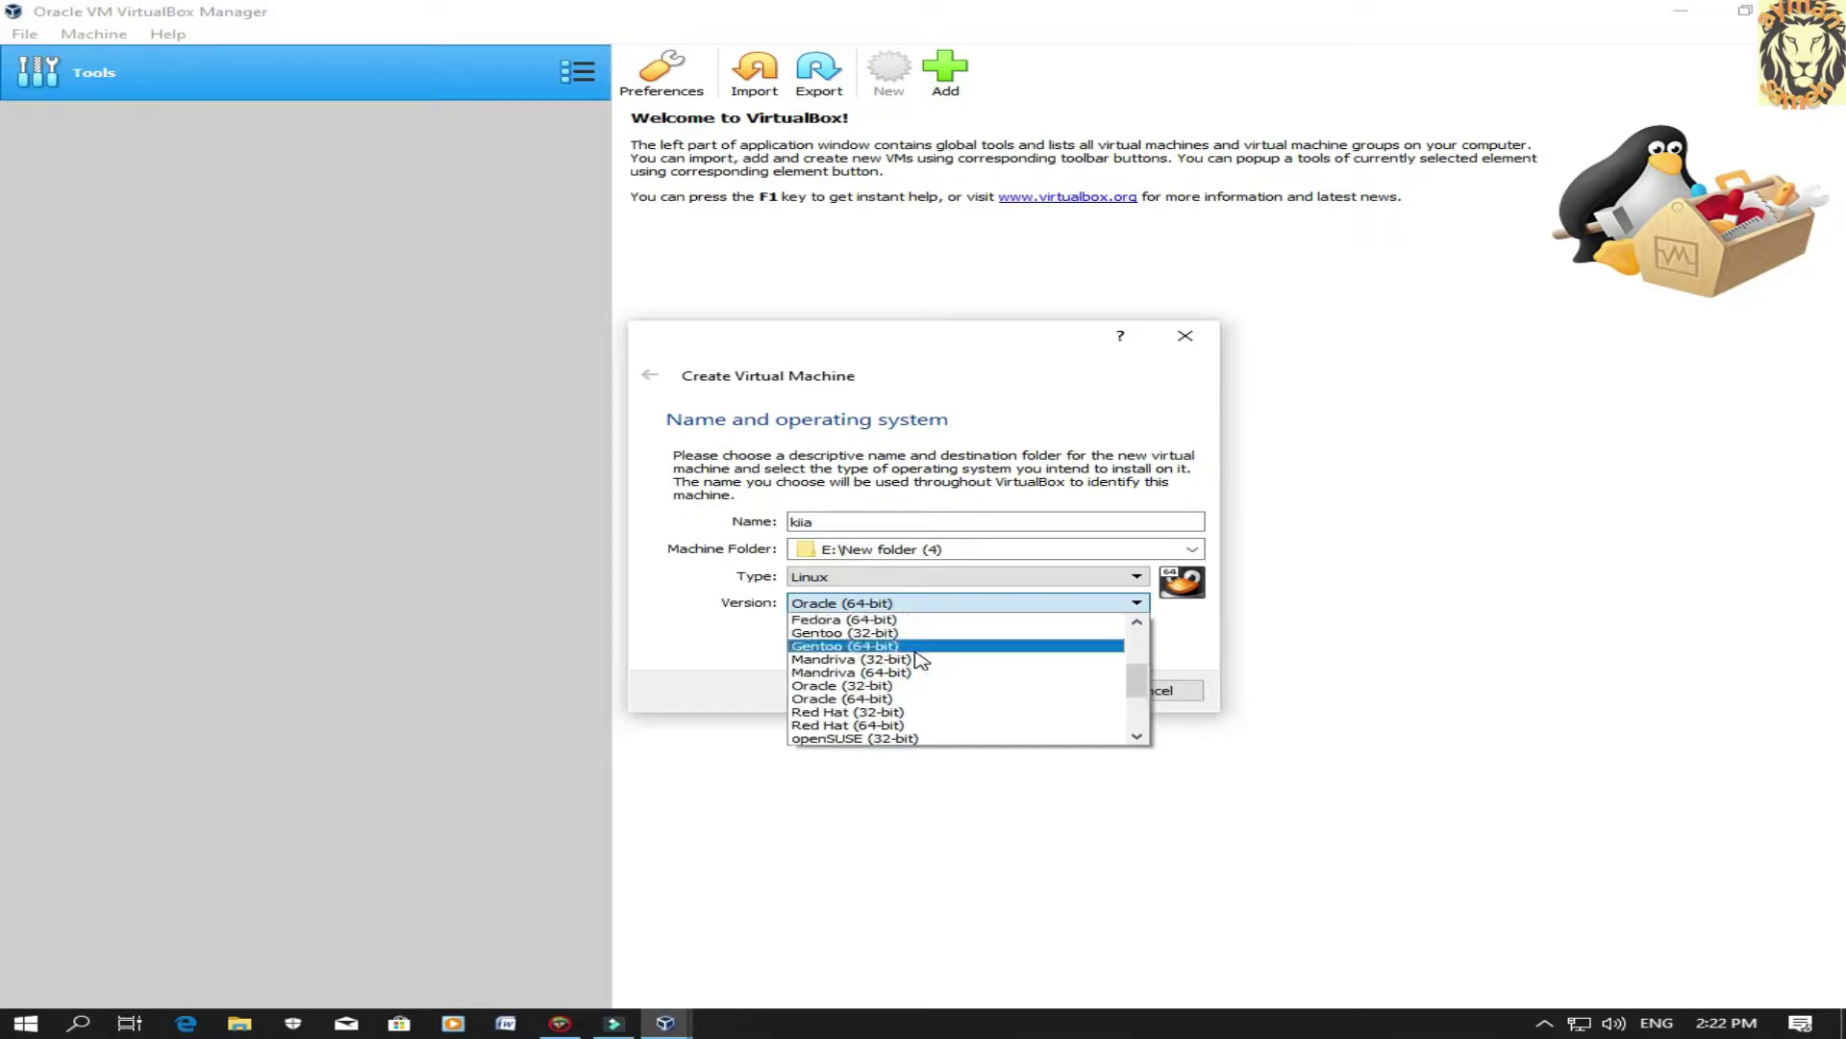
pyautogui.scroll(2, 870, 656)
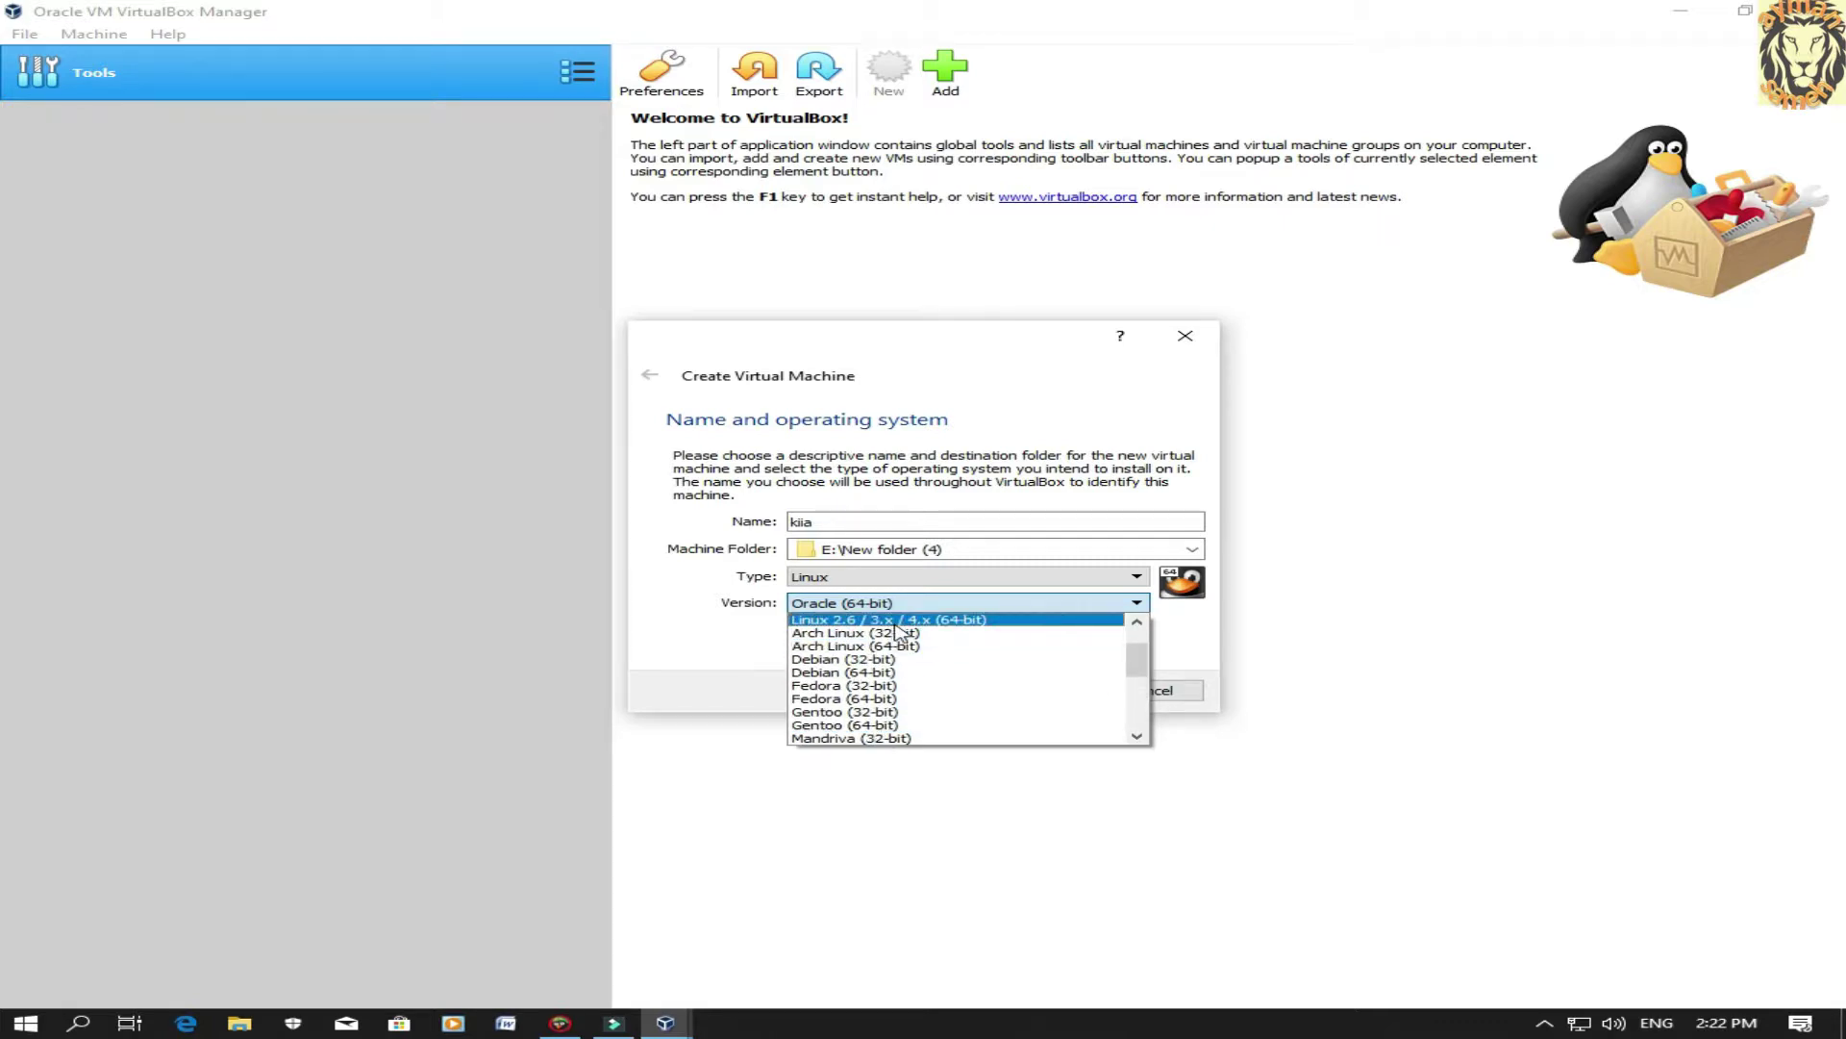
pyautogui.scroll(1, 894, 654)
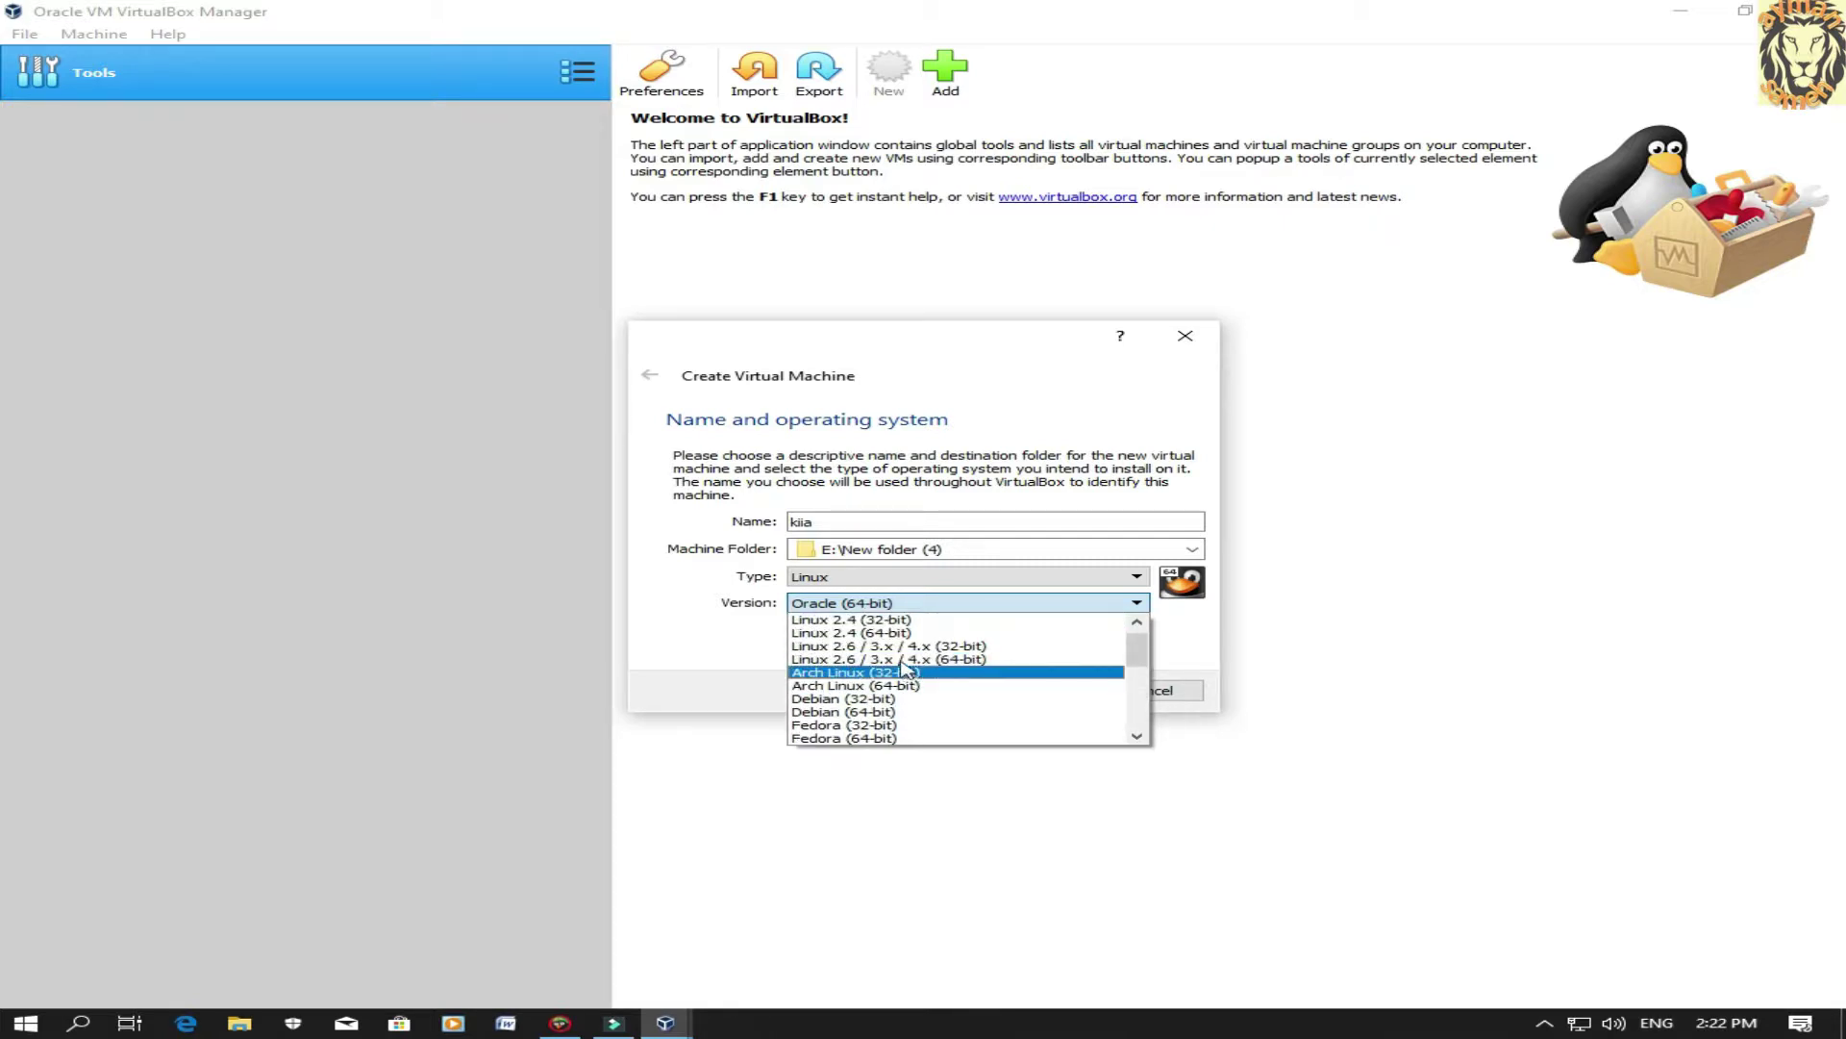
pyautogui.scroll(1, 901, 645)
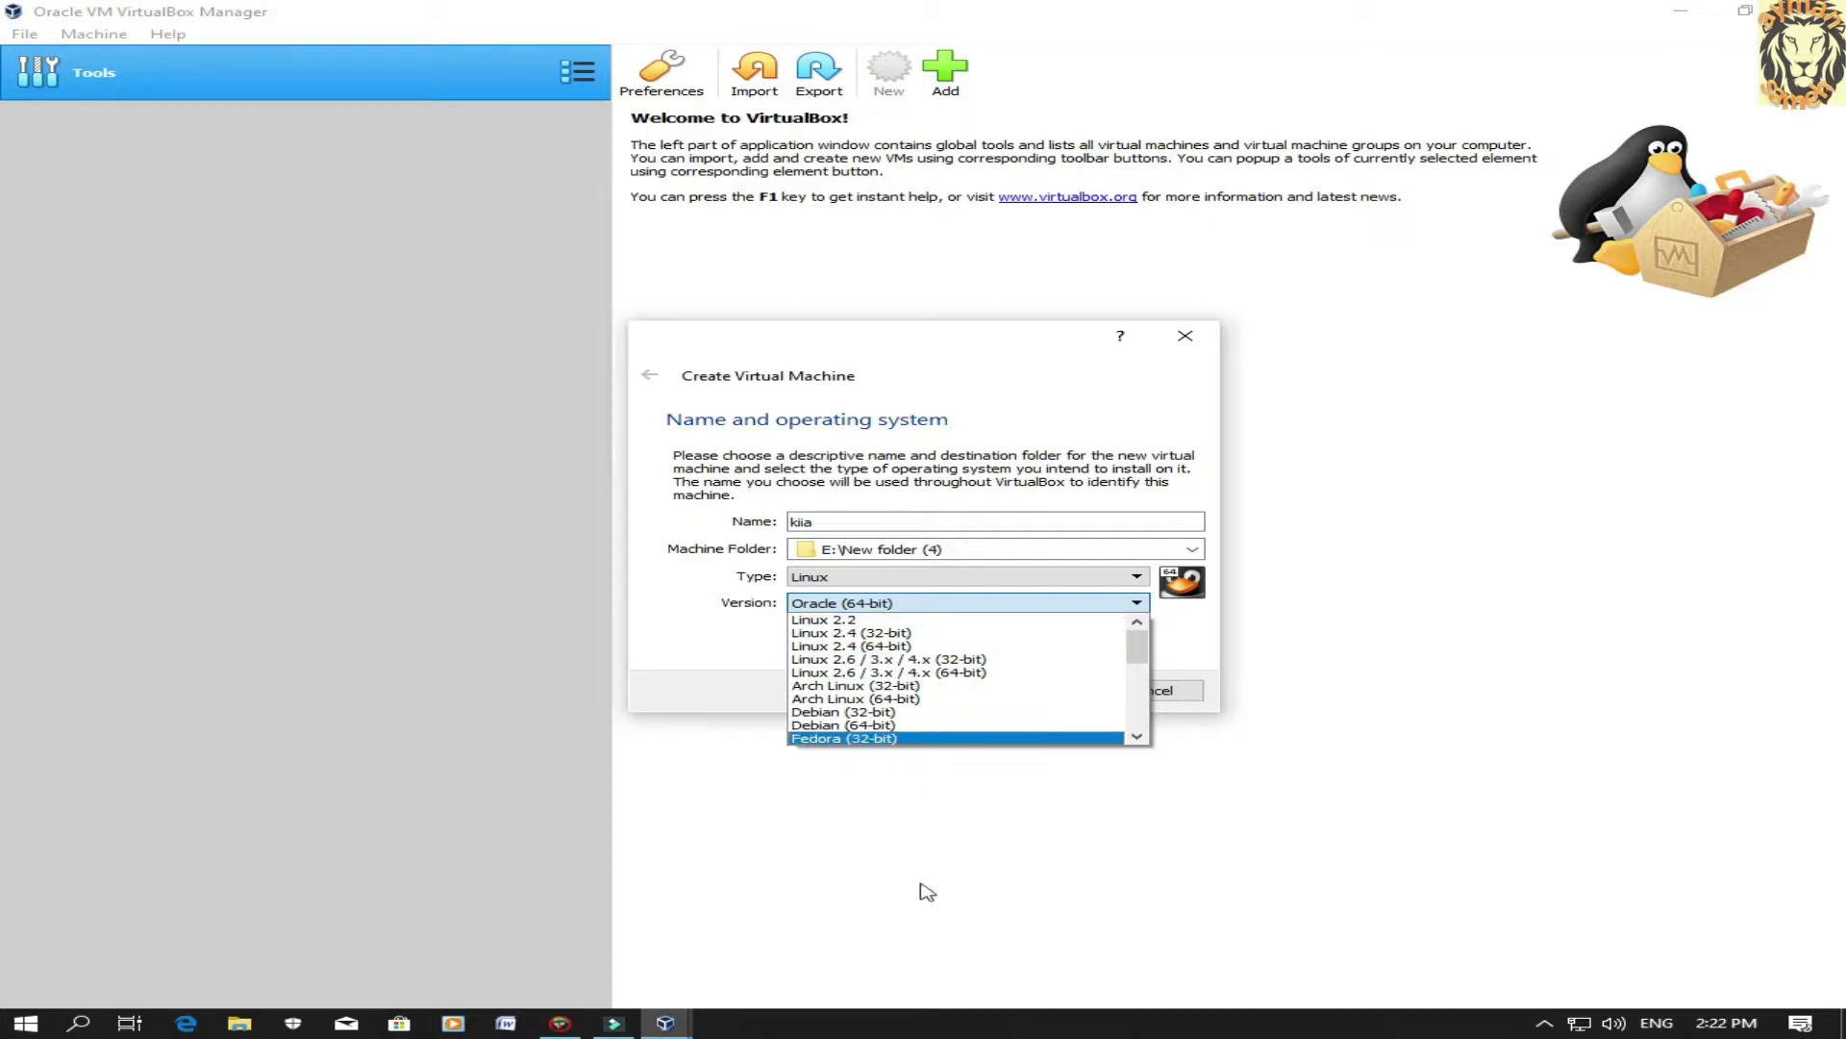
pyautogui.click(1542, 1022)
pyautogui.click(1545, 1022)
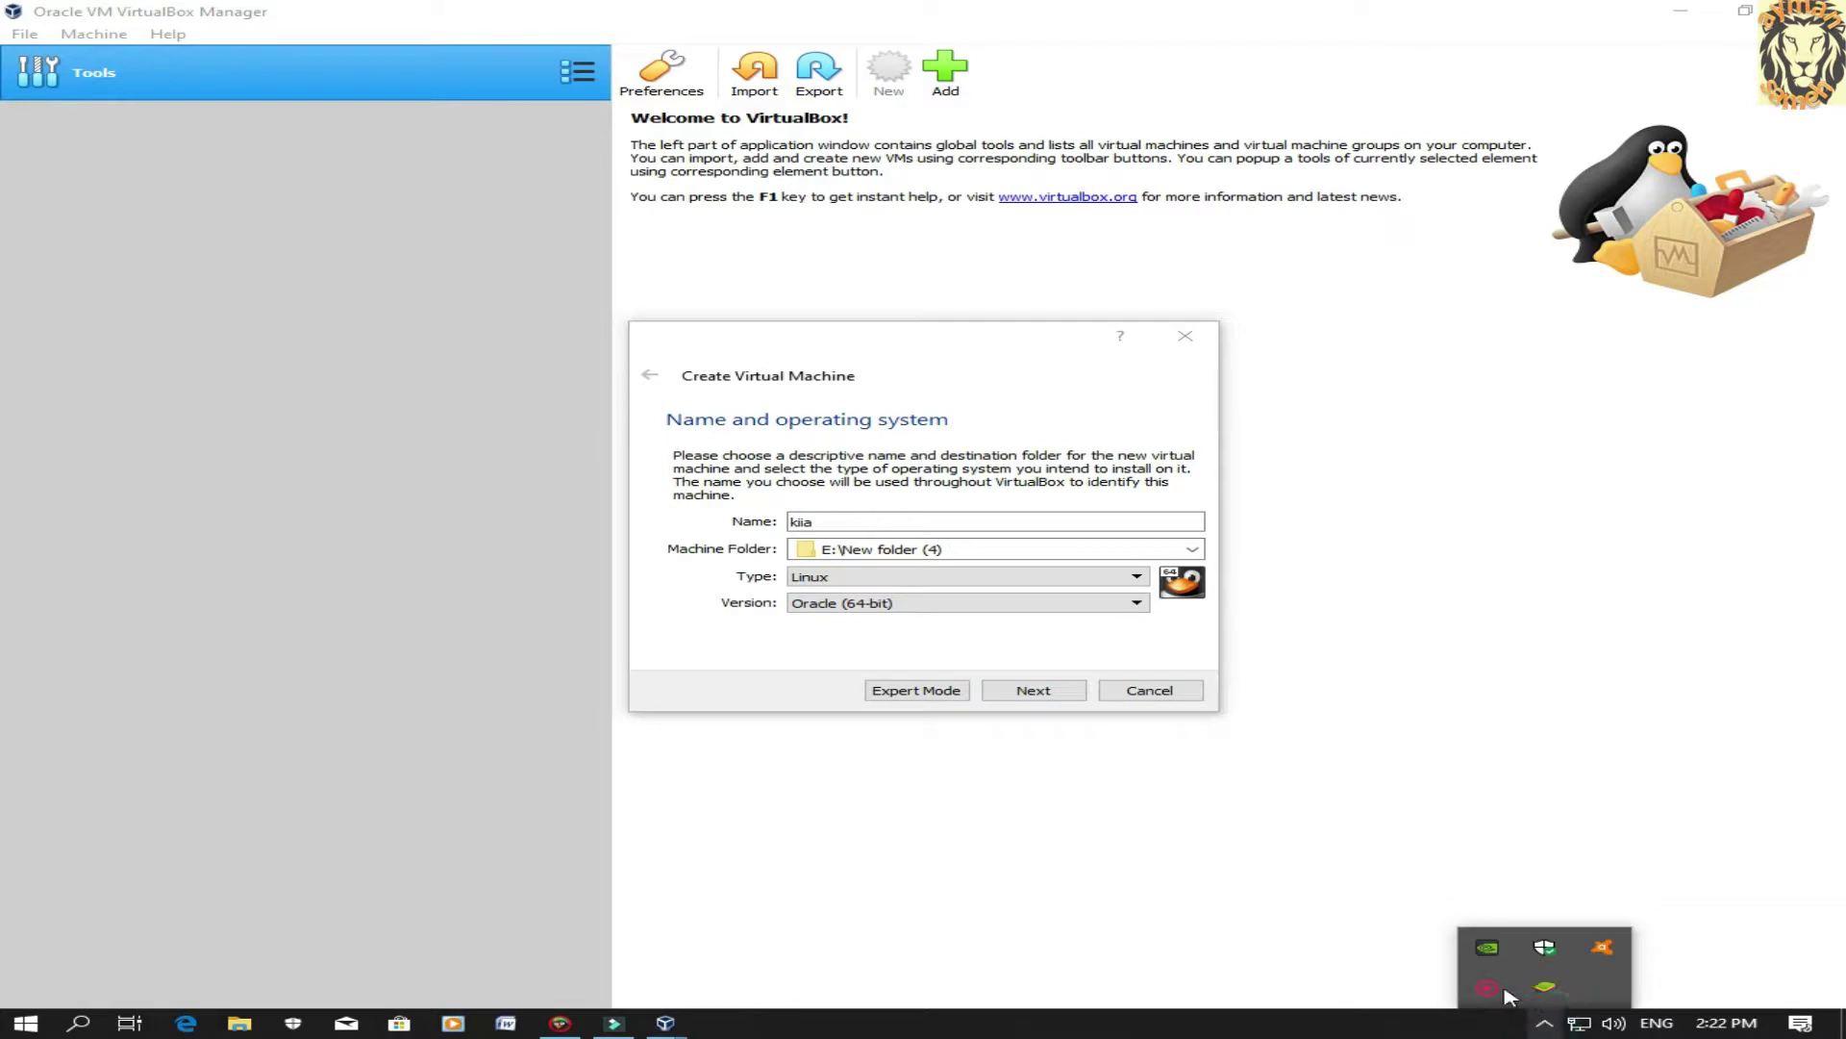
pyautogui.click(1487, 988)
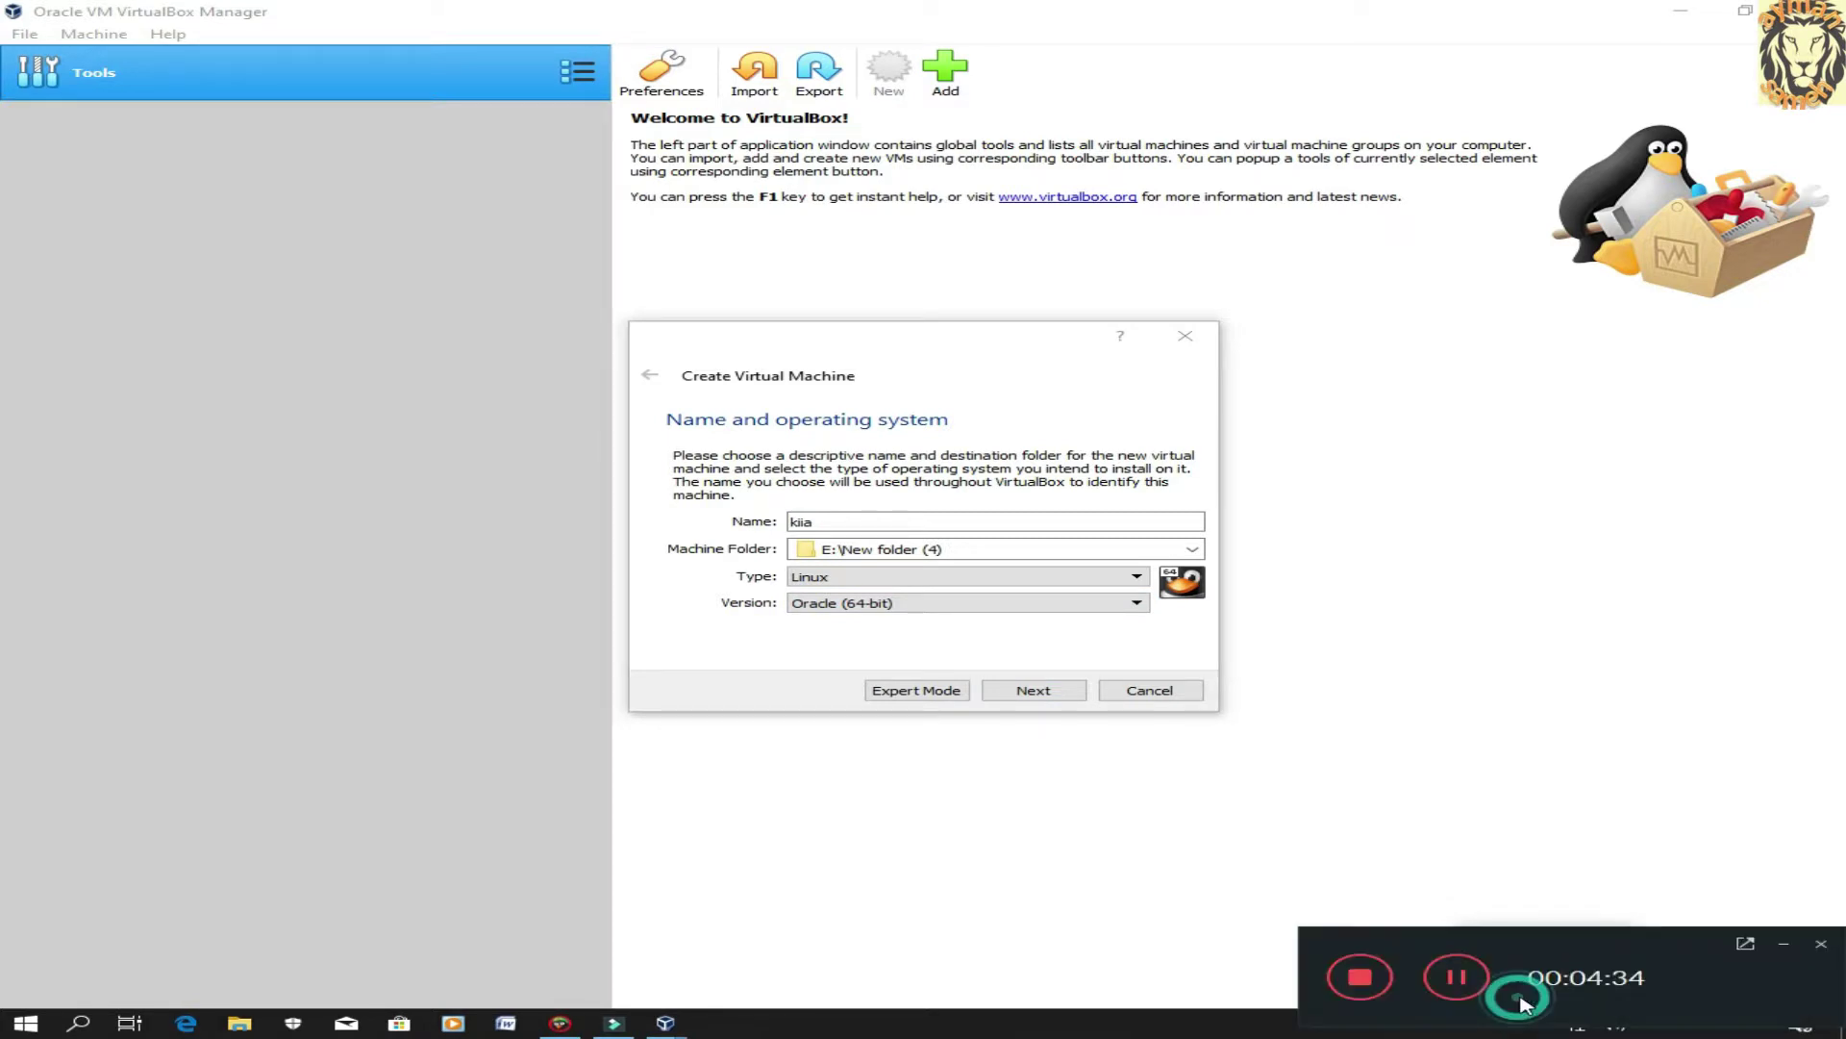
# Choose Debian (64-bit) as the new virtual machine's version and continue to the memory size
pyautogui.click(974, 603)
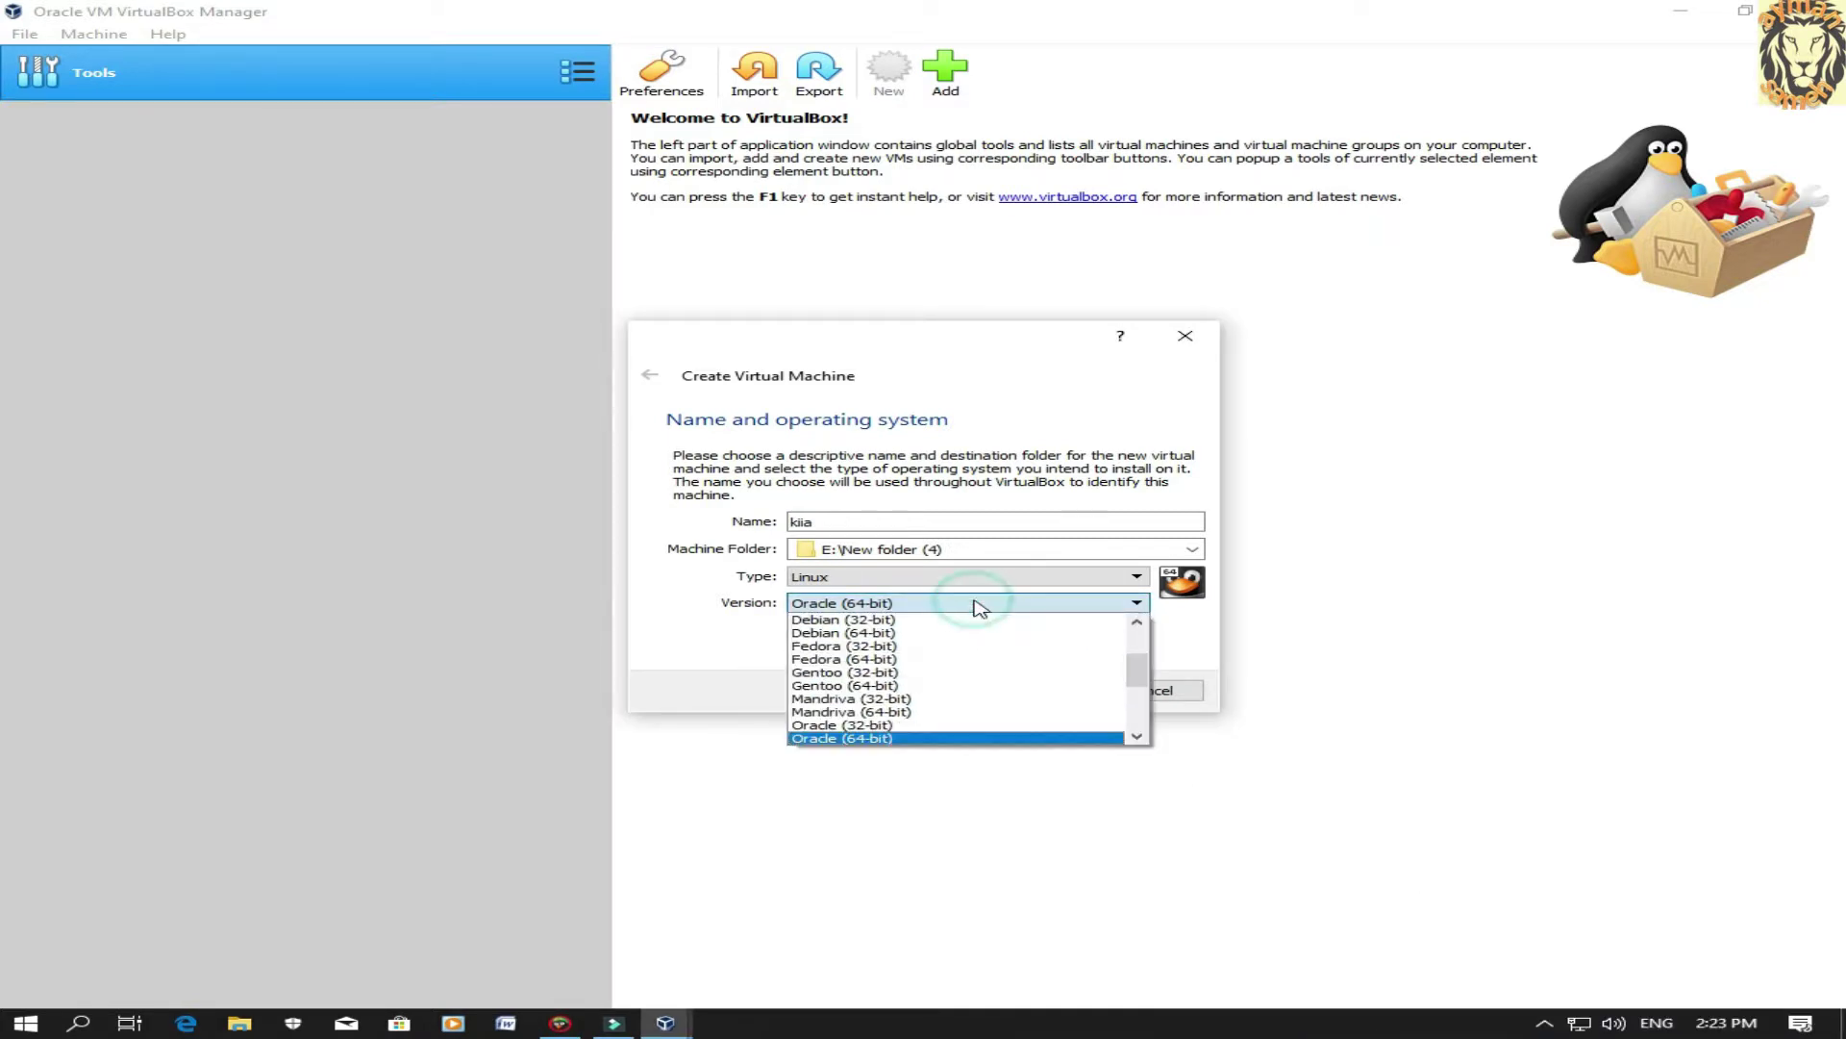
pyautogui.click(844, 633)
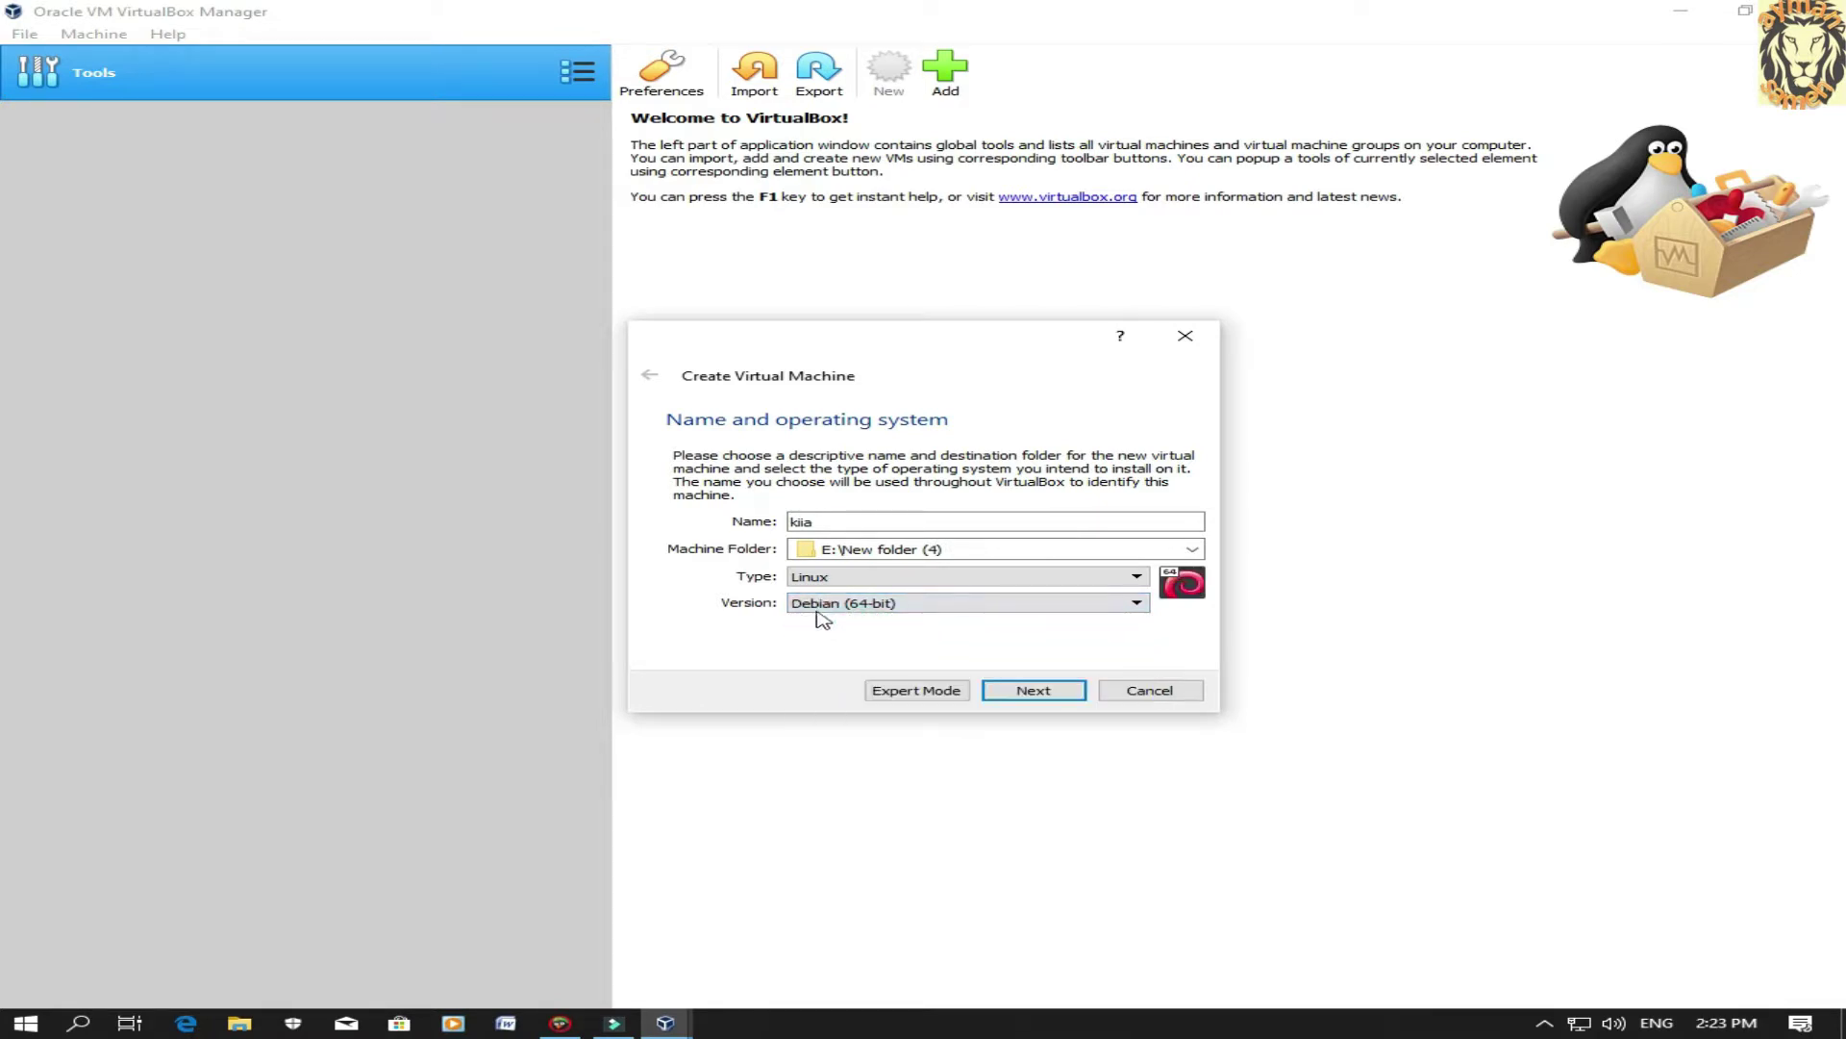
pyautogui.click(1059, 693)
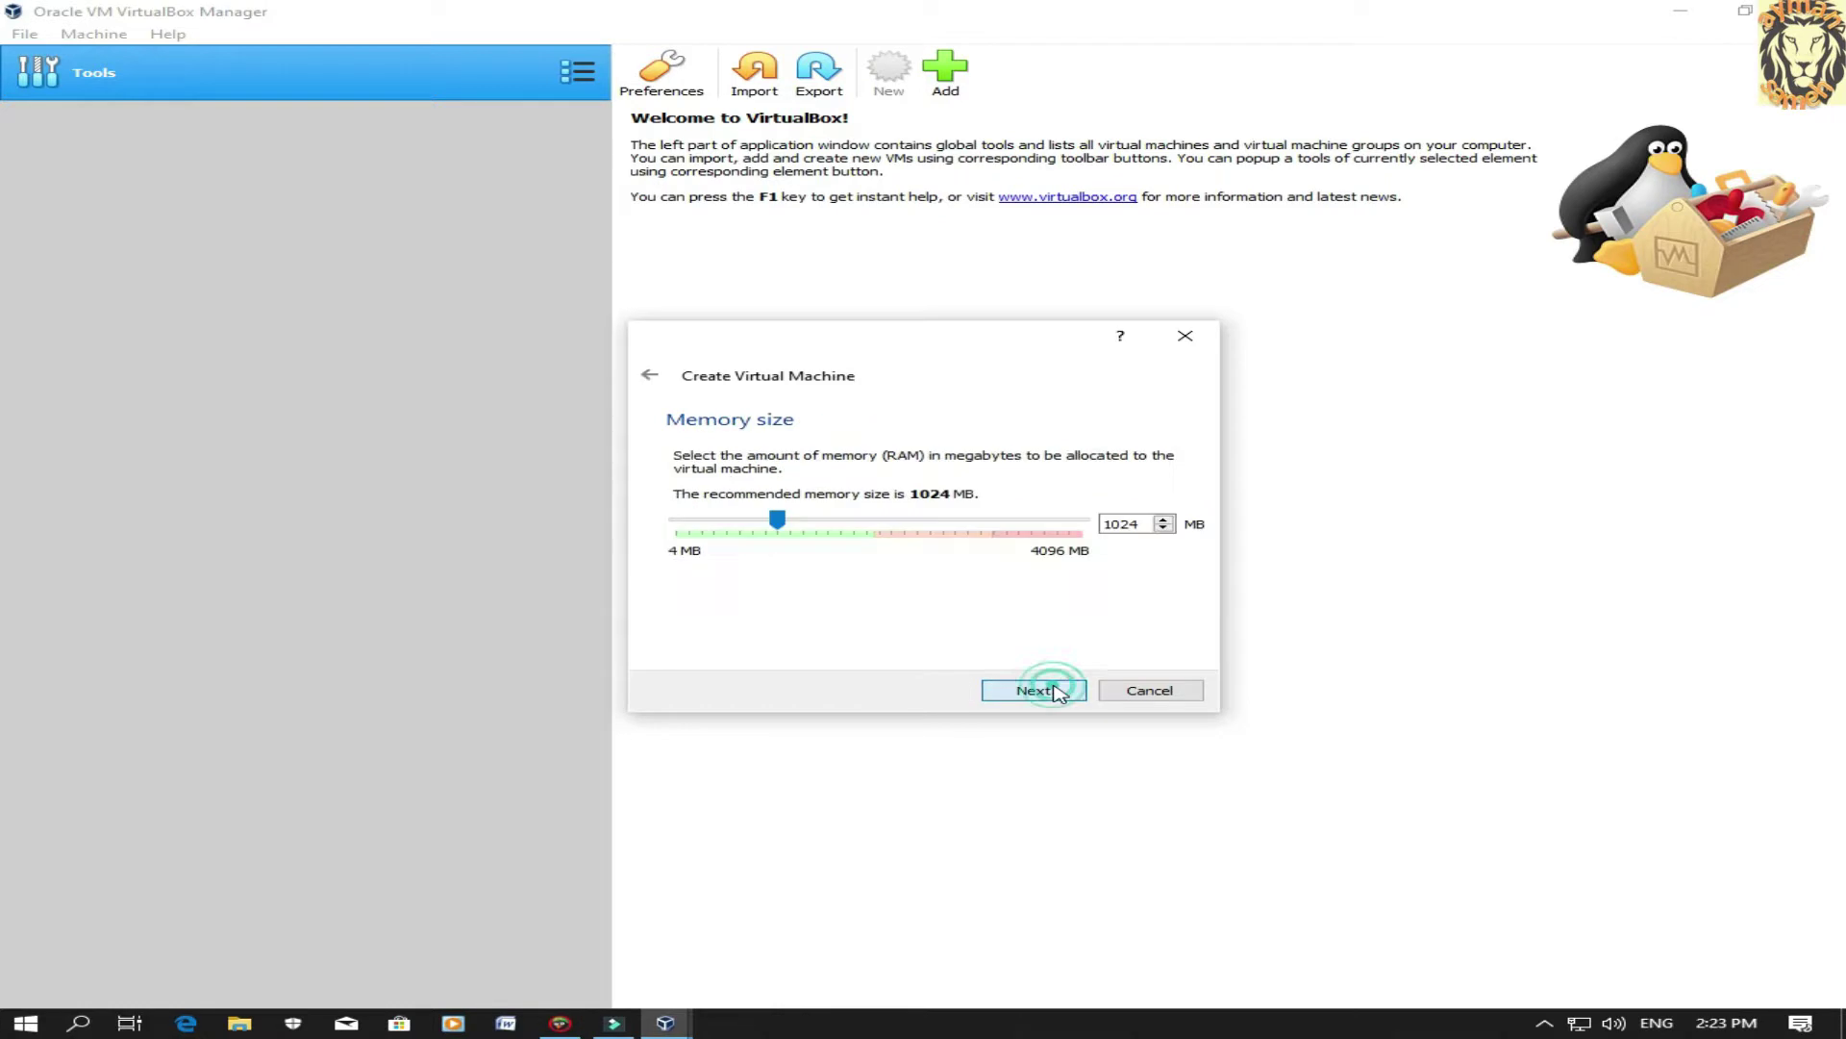
# Allocate 2048 MB of memory to the virtual machine and proceed to create a new virtual hard disk for it
pyautogui.moveTo(786, 522); pyautogui.dragTo(882, 540)
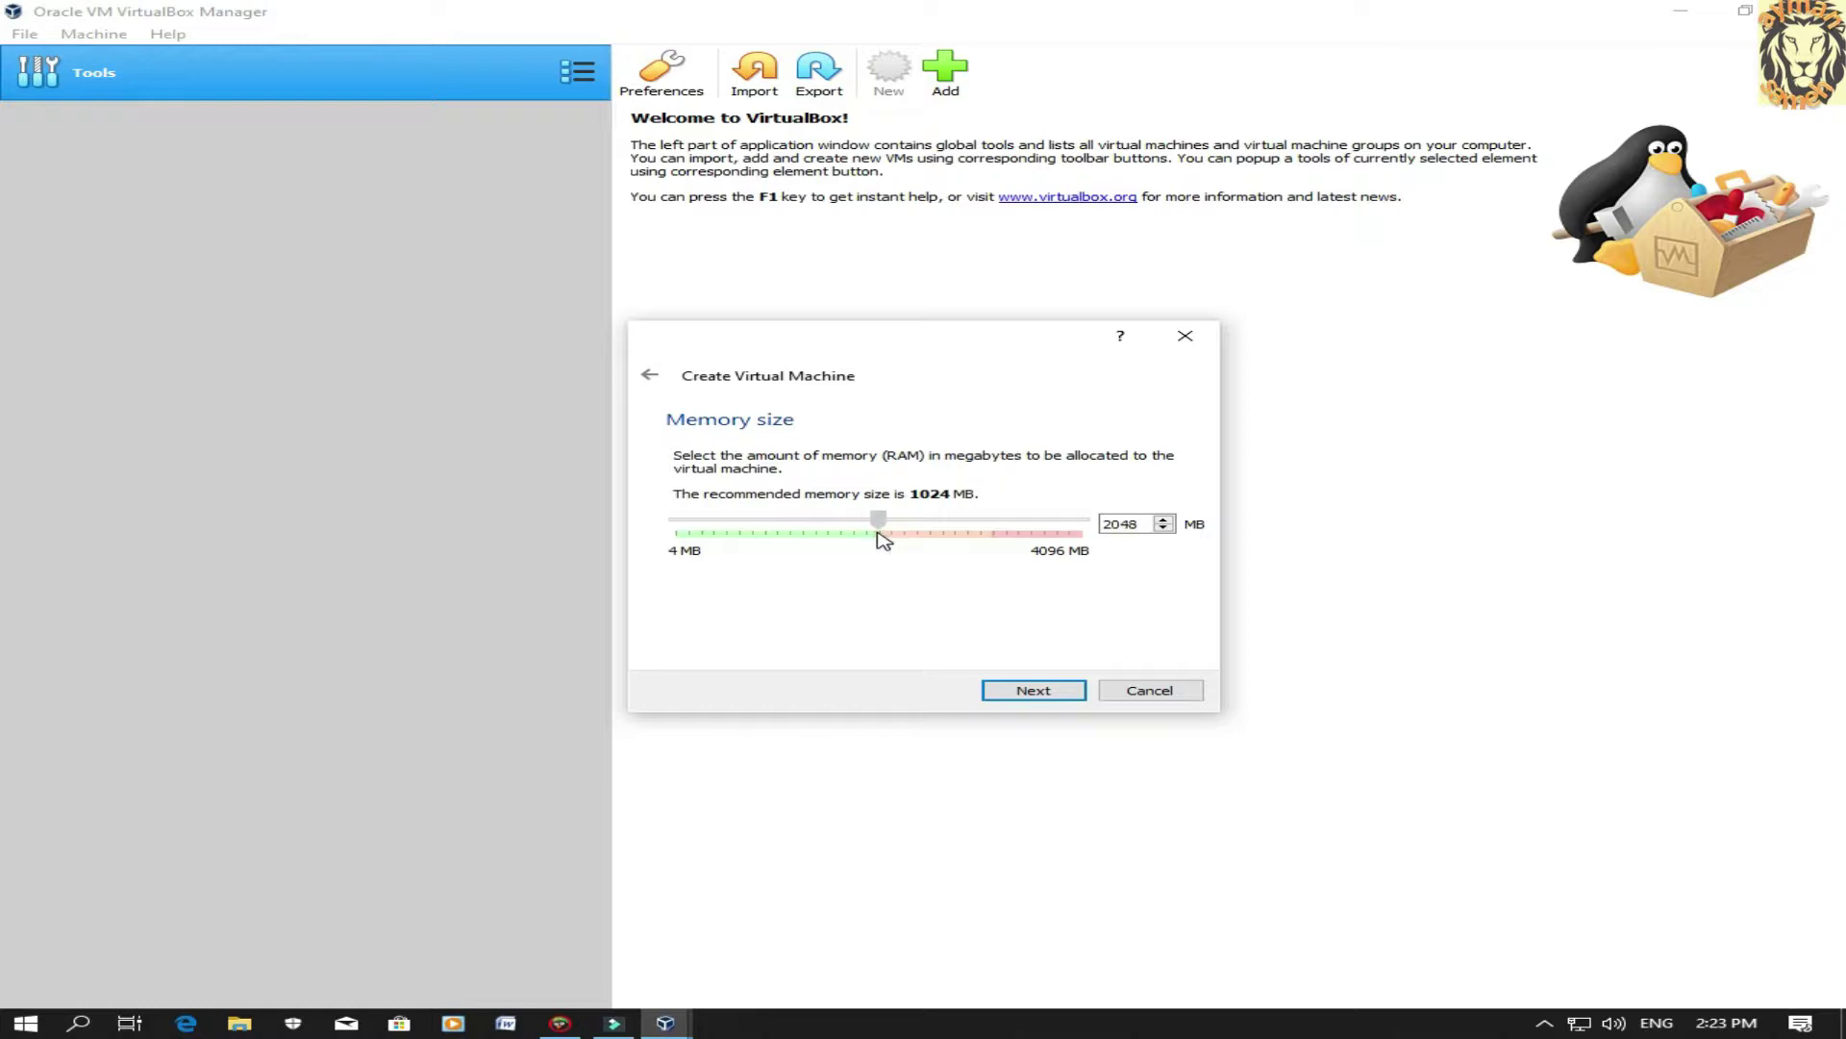
pyautogui.click(1058, 699)
pyautogui.click(1032, 690)
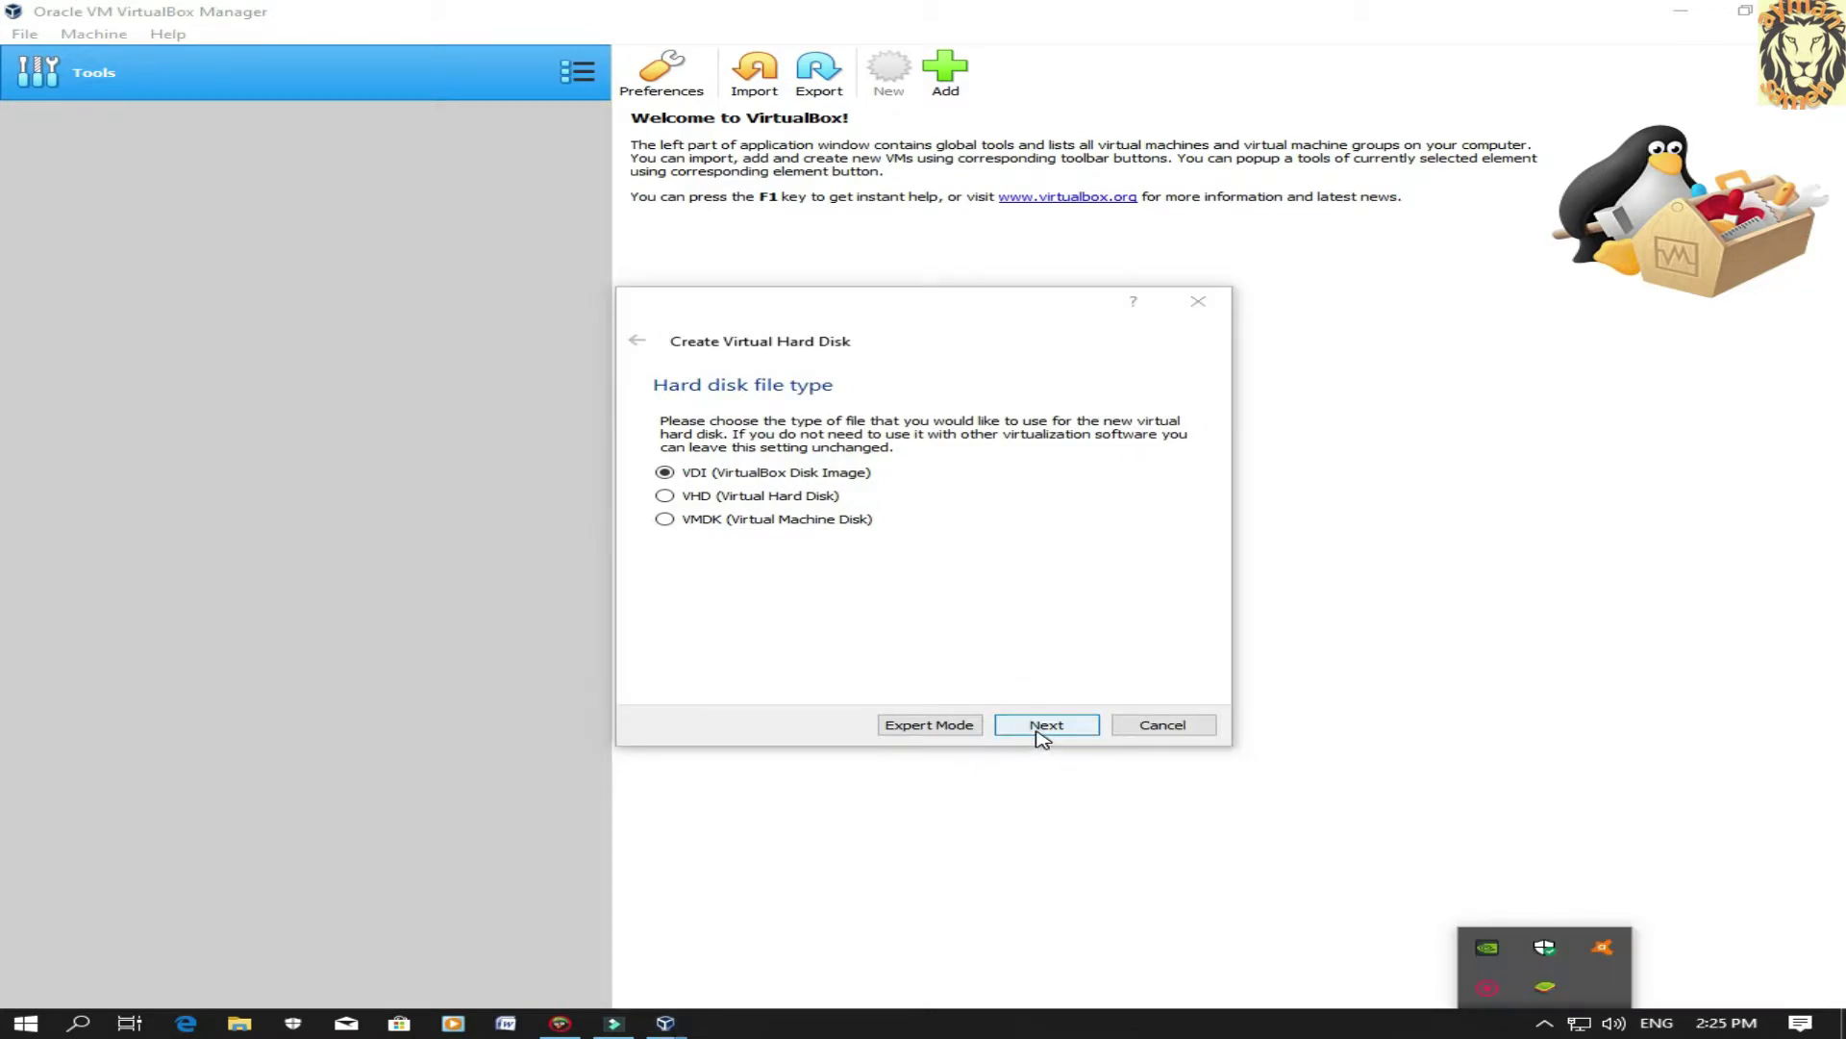
# Create a dynamically allocated 8.00 GB VDI hard disk at E:\New folder (4)\kiia\kiia.vdi
pyautogui.click(1046, 726)
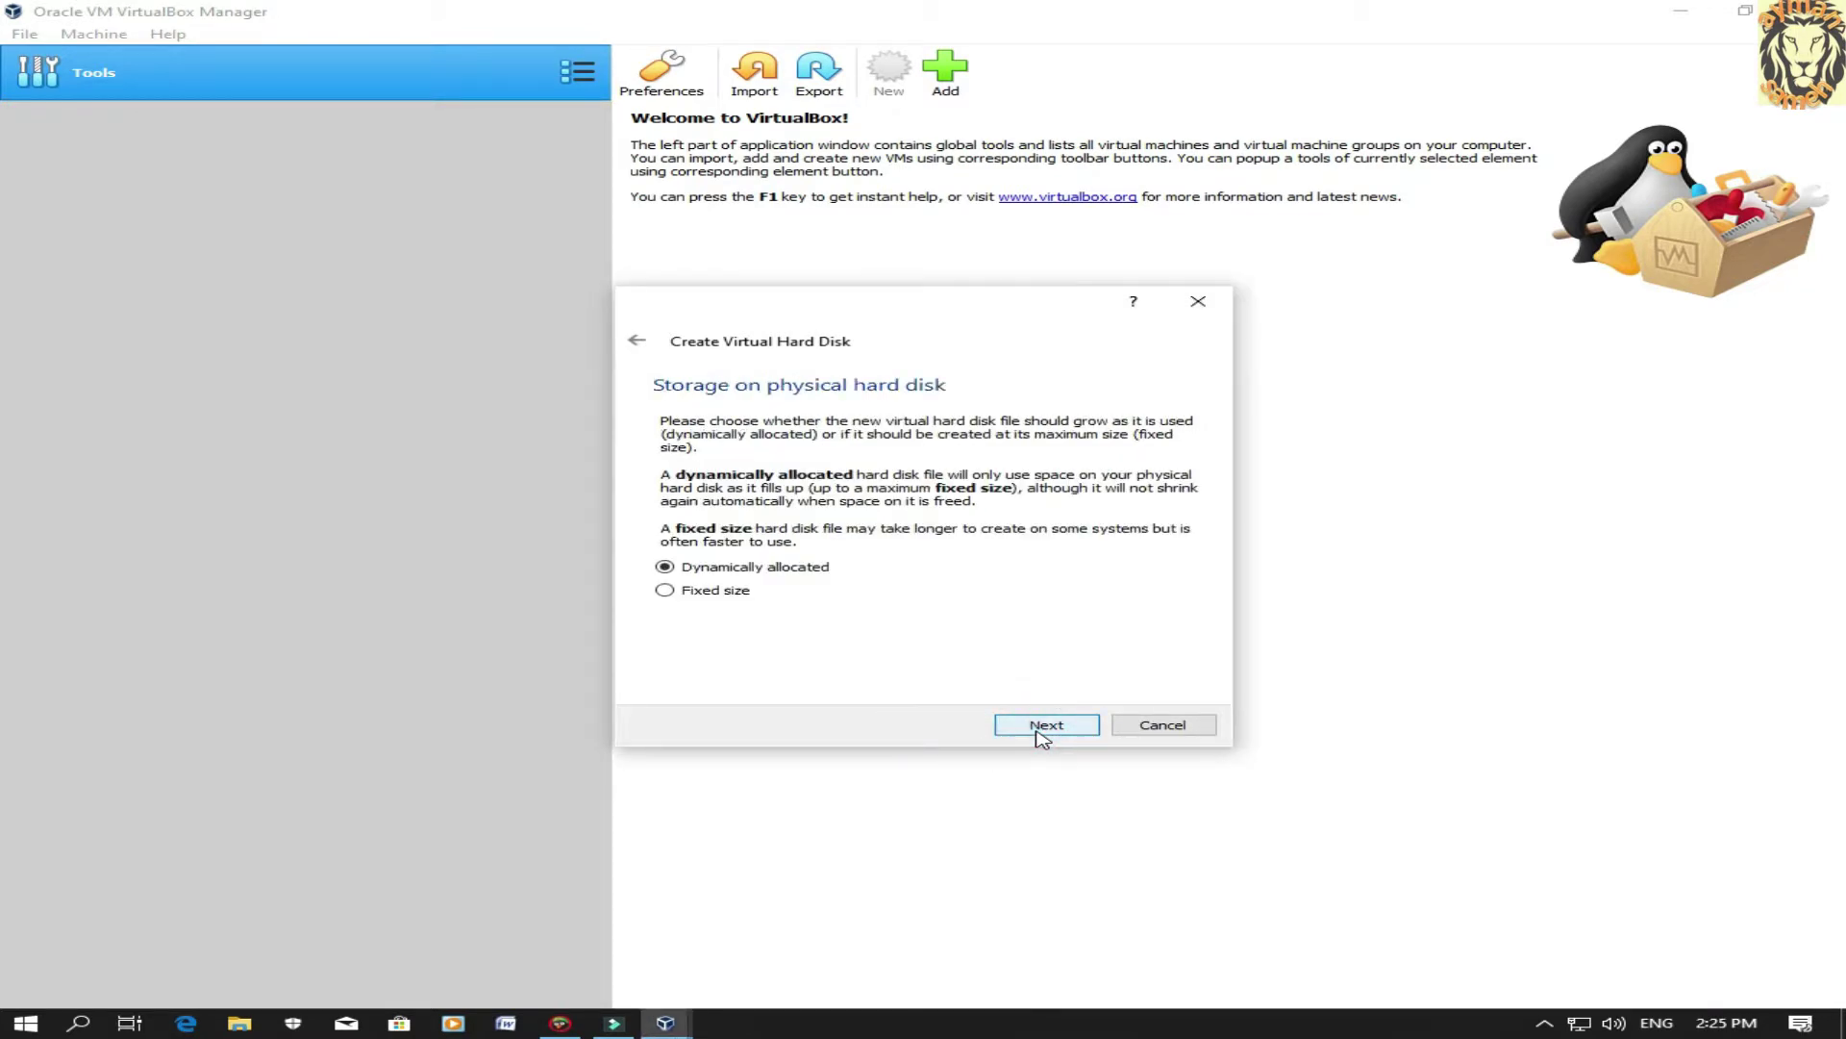
pyautogui.click(1045, 726)
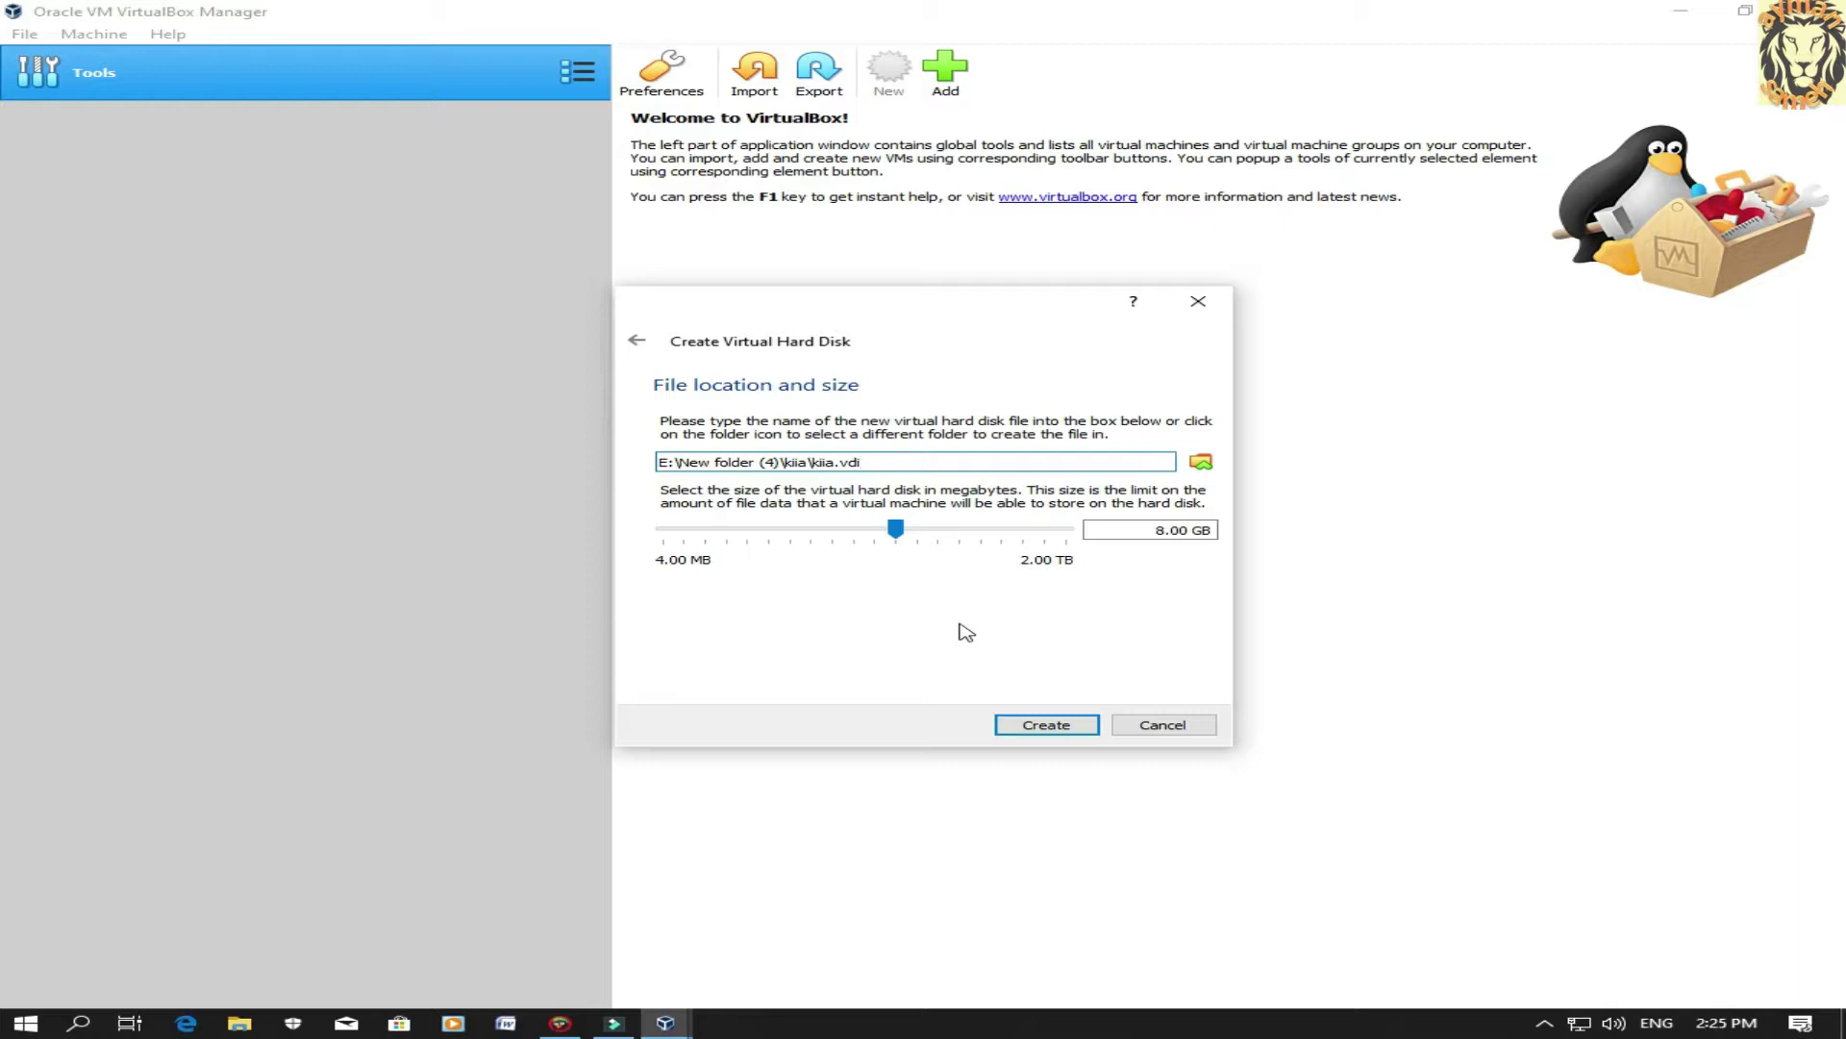
pyautogui.click(1059, 729)
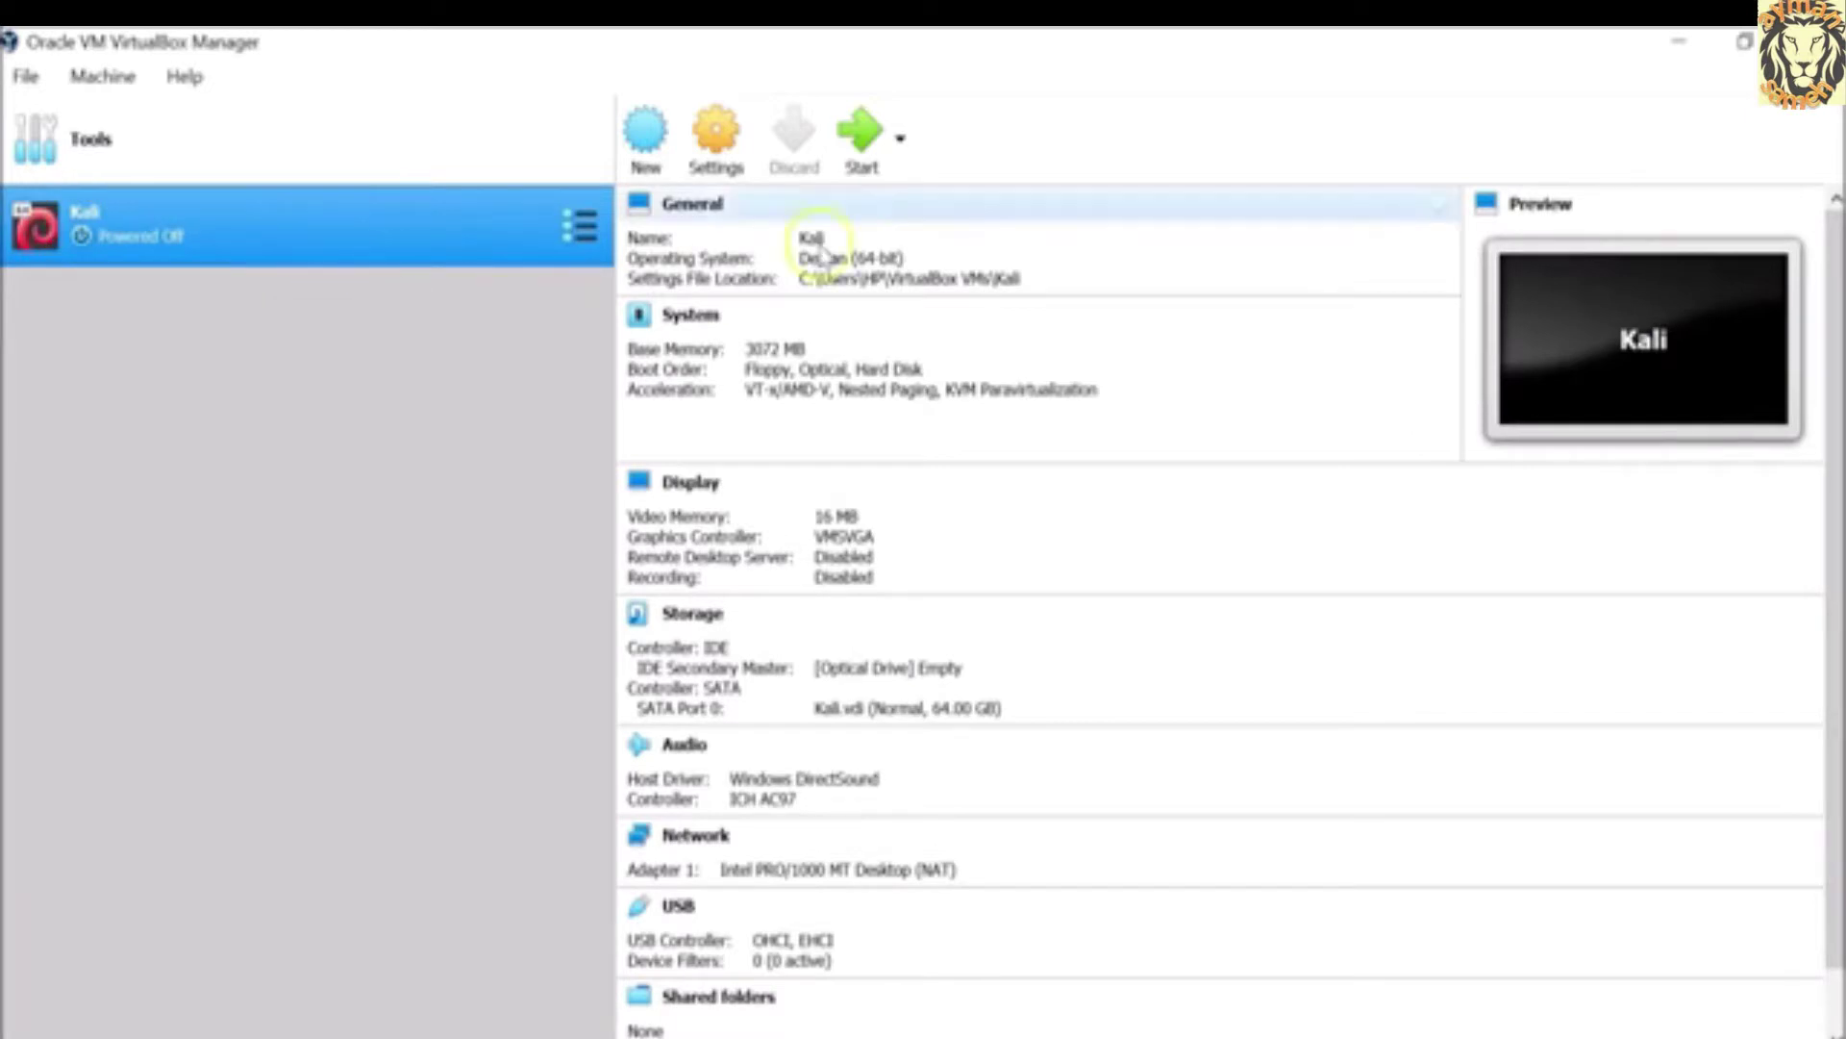
# In the Kali machine's system settings, set the base memory to 3092 MB and the processor count to 3
pyautogui.click(717, 134)
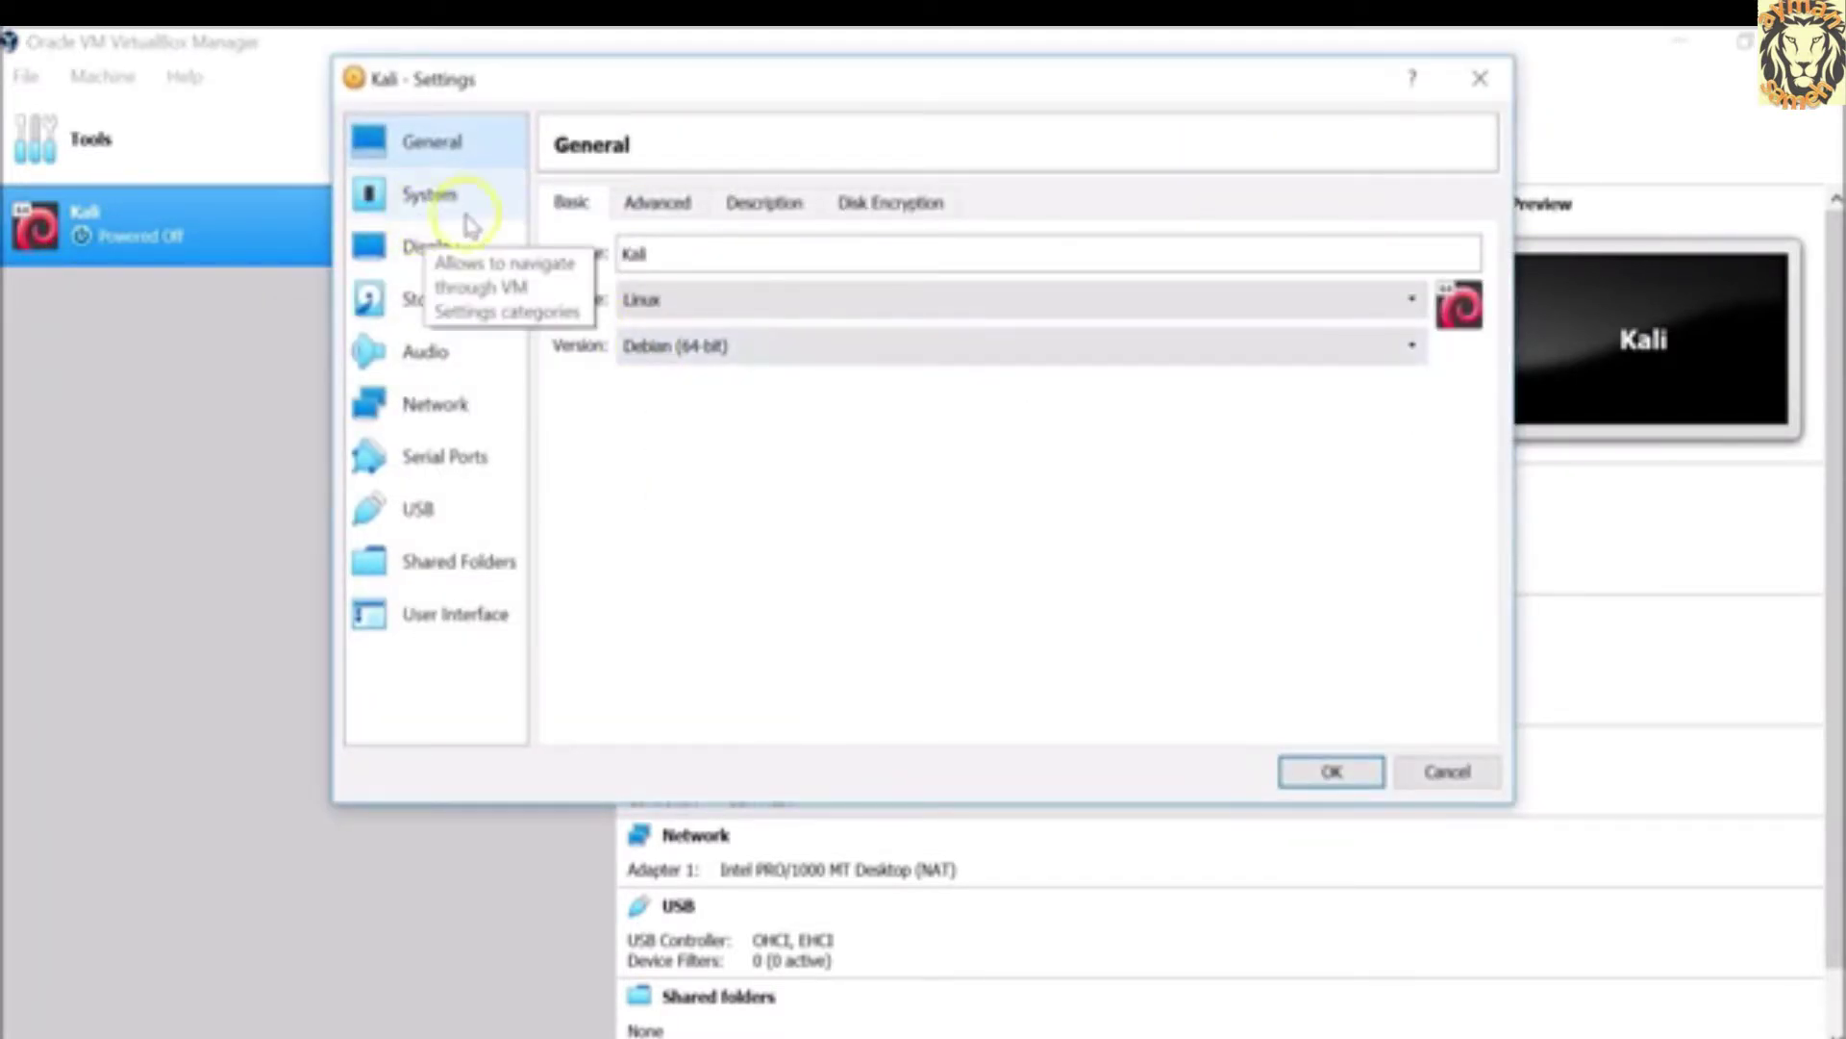
pyautogui.click(419, 202)
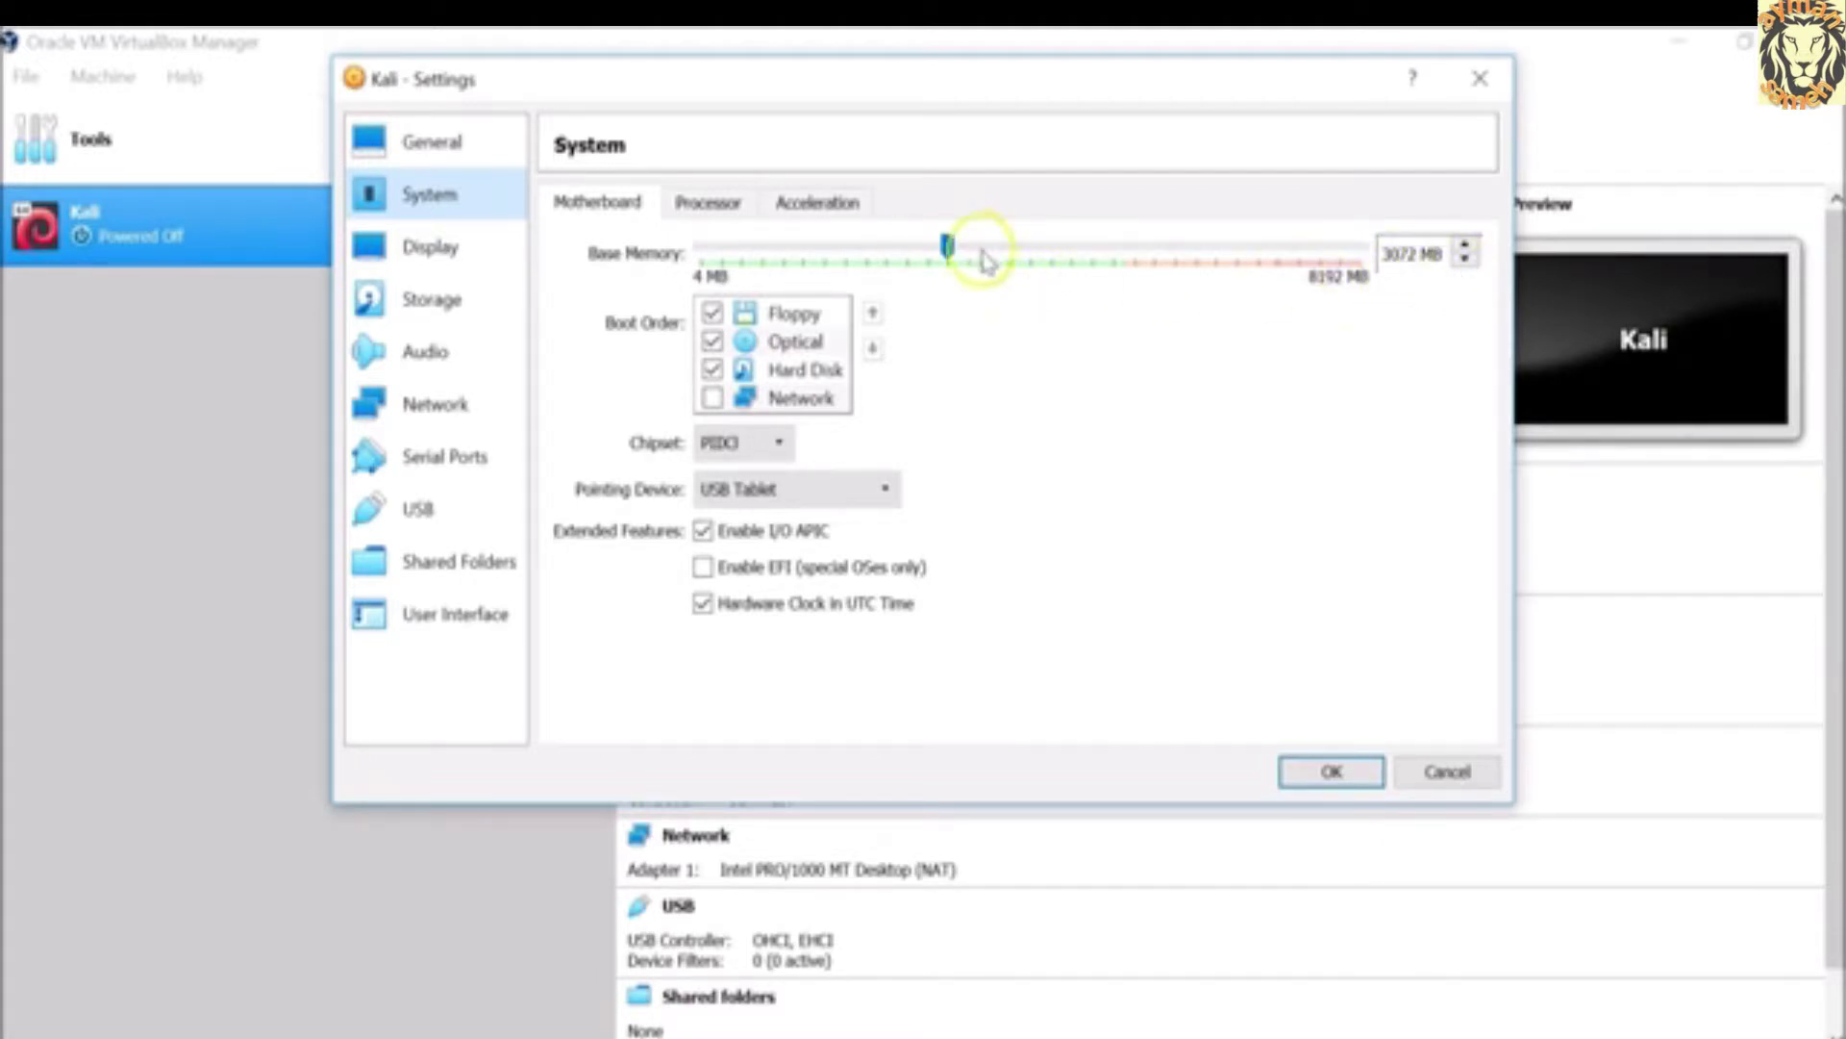
pyautogui.moveTo(952, 253)
pyautogui.mouseDown()
pyautogui.moveTo(936, 251)
pyautogui.moveTo(952, 251)
pyautogui.mouseUp()
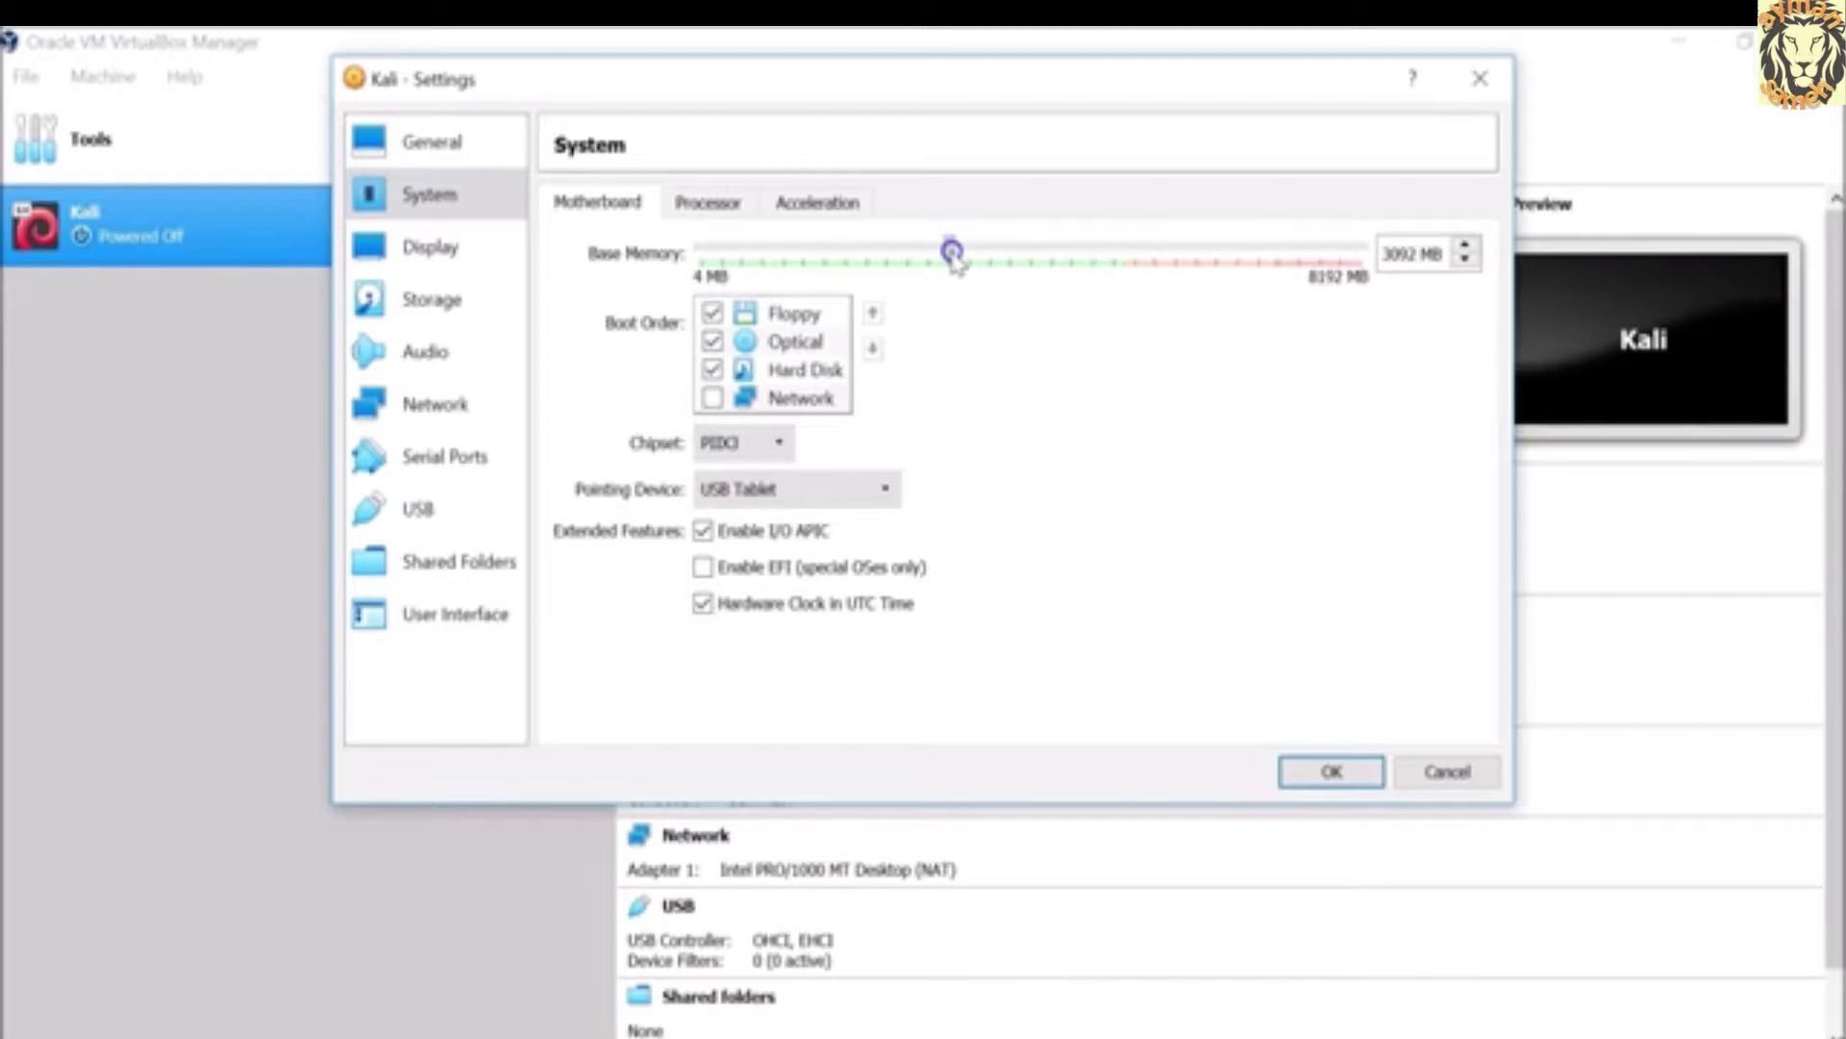
pyautogui.click(709, 205)
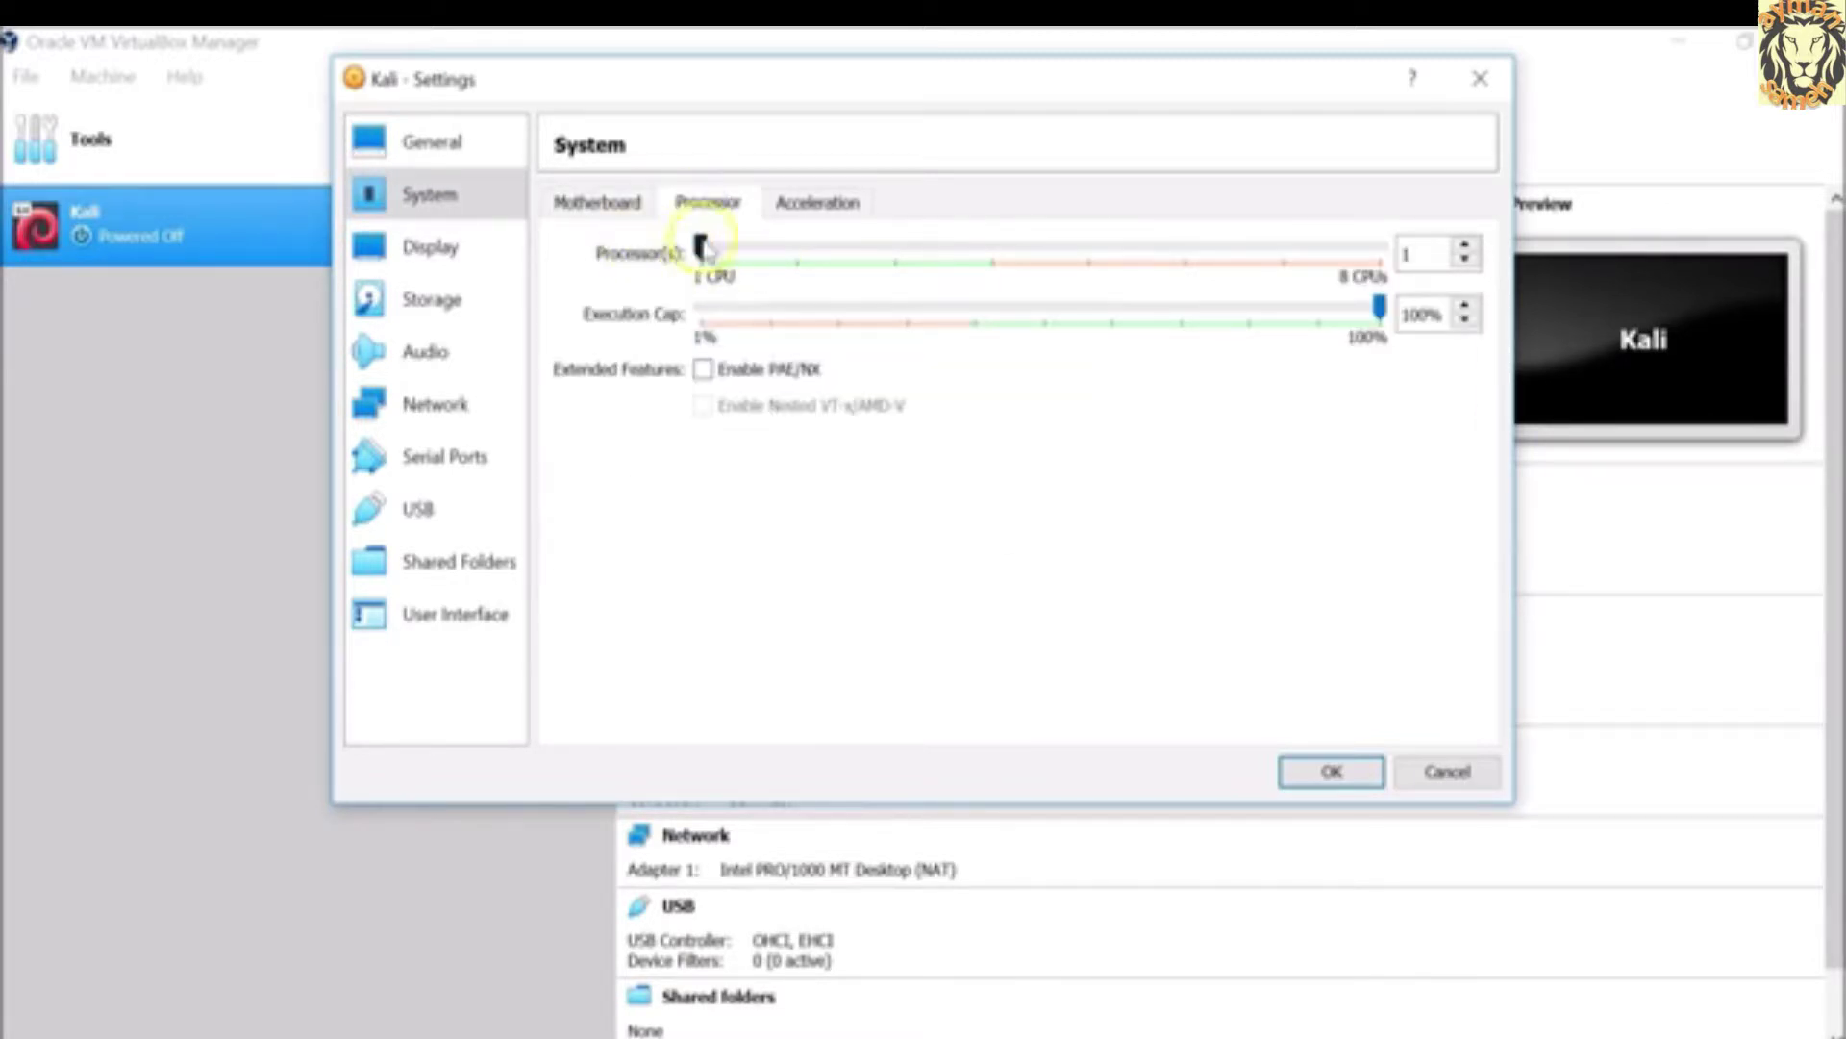
pyautogui.click(899, 256)
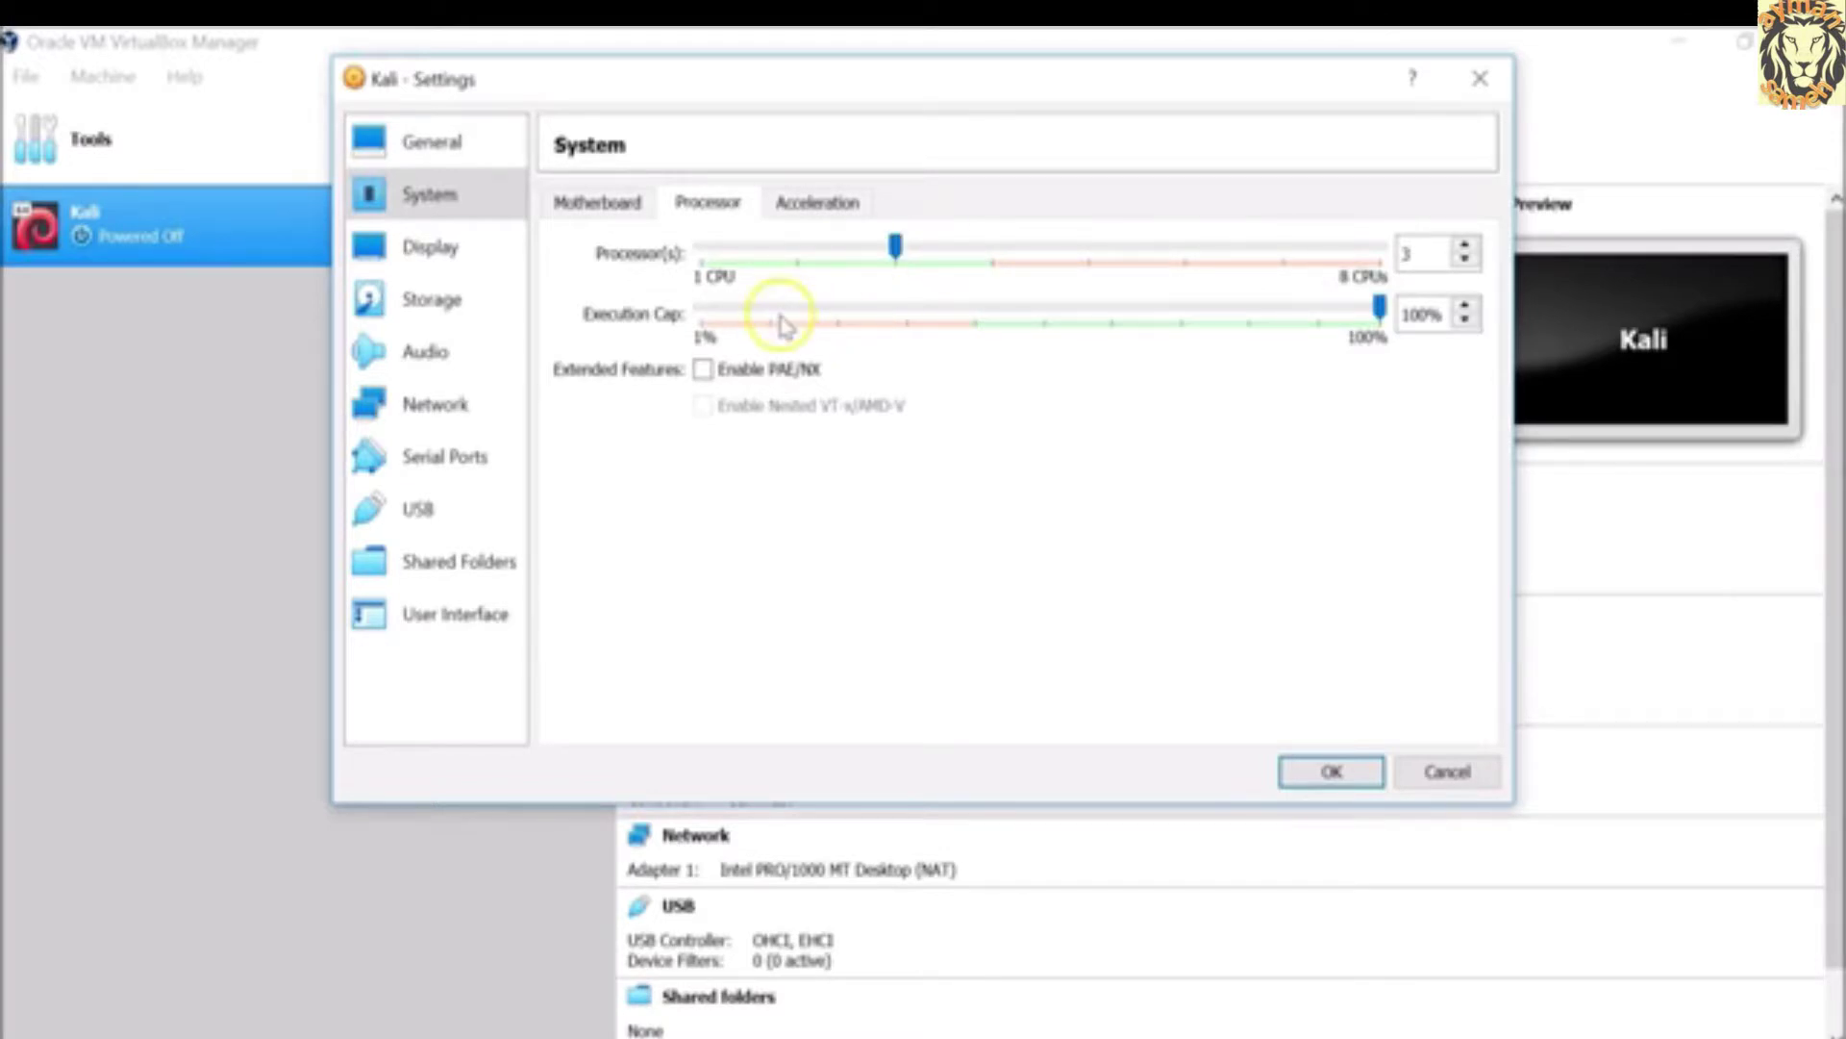
# Load kali-linux-2019.3-amd64.iso from the الكي لينكس folder on Local Disk (F:) into the empty IDE optical drive, and save the settings
pyautogui.click(433, 306)
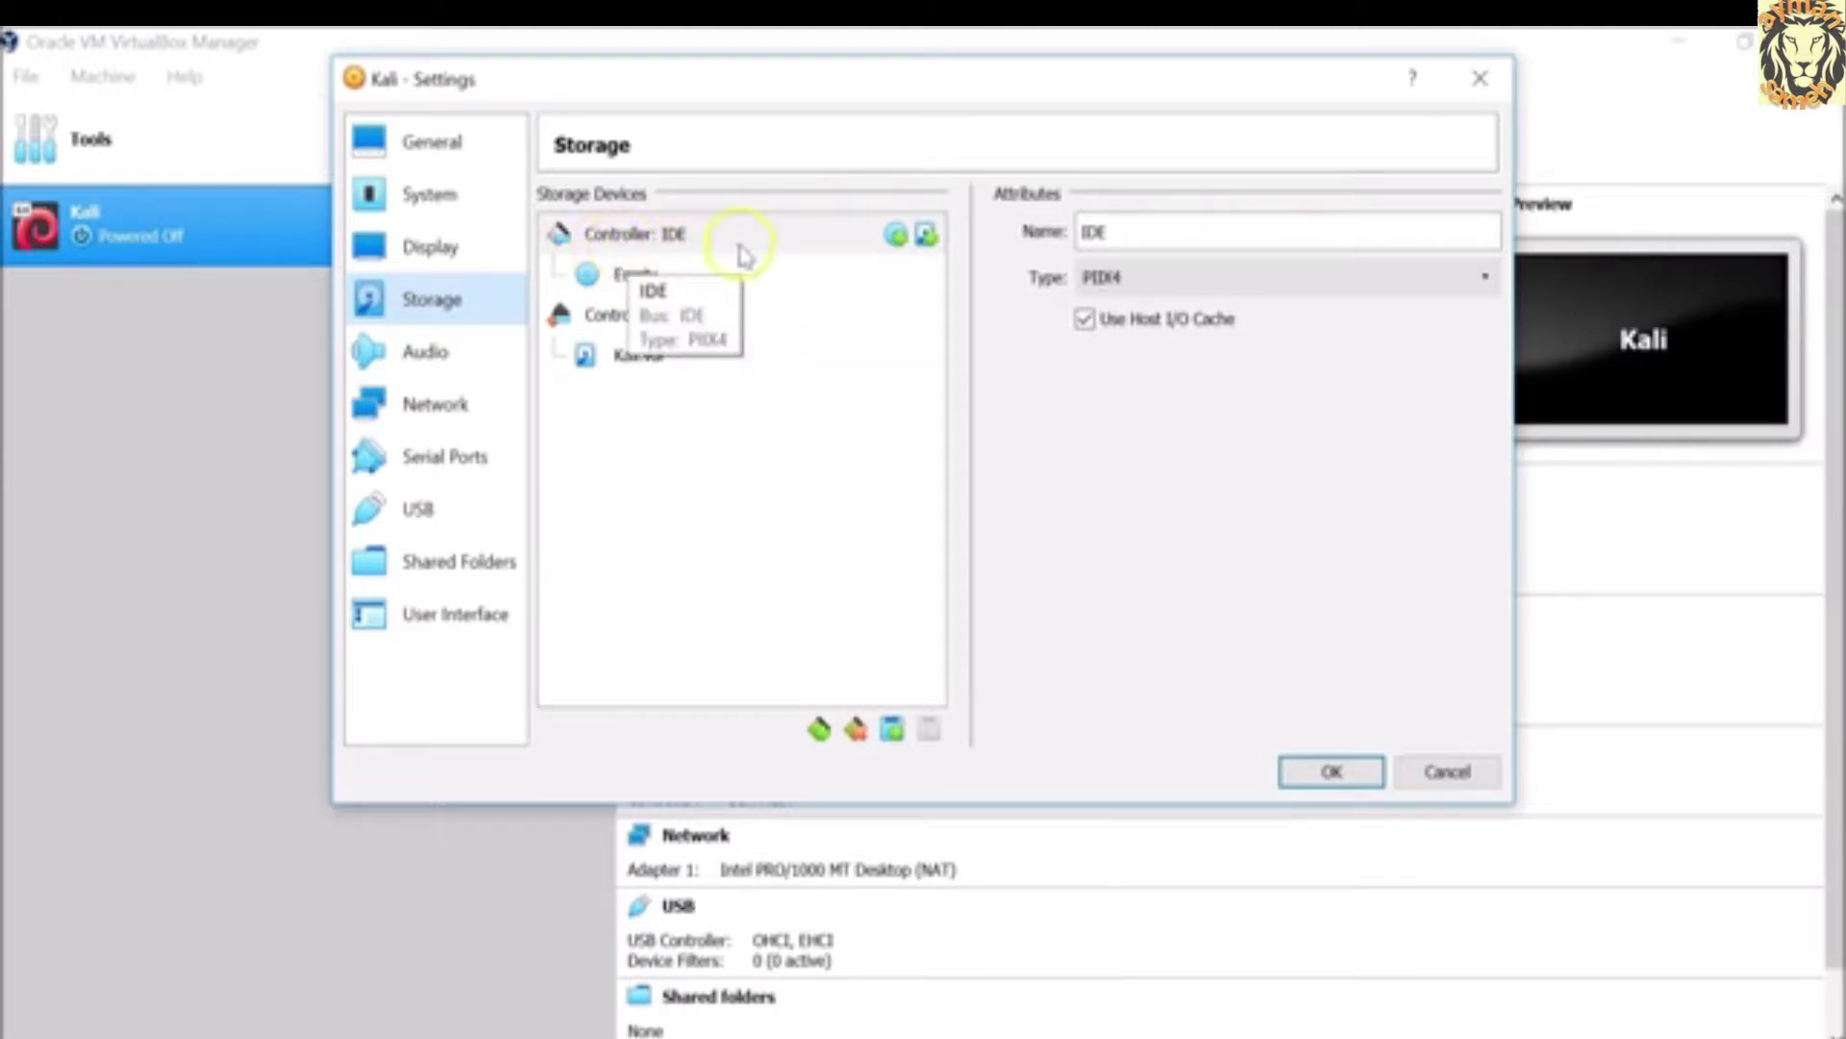
pyautogui.click(688, 282)
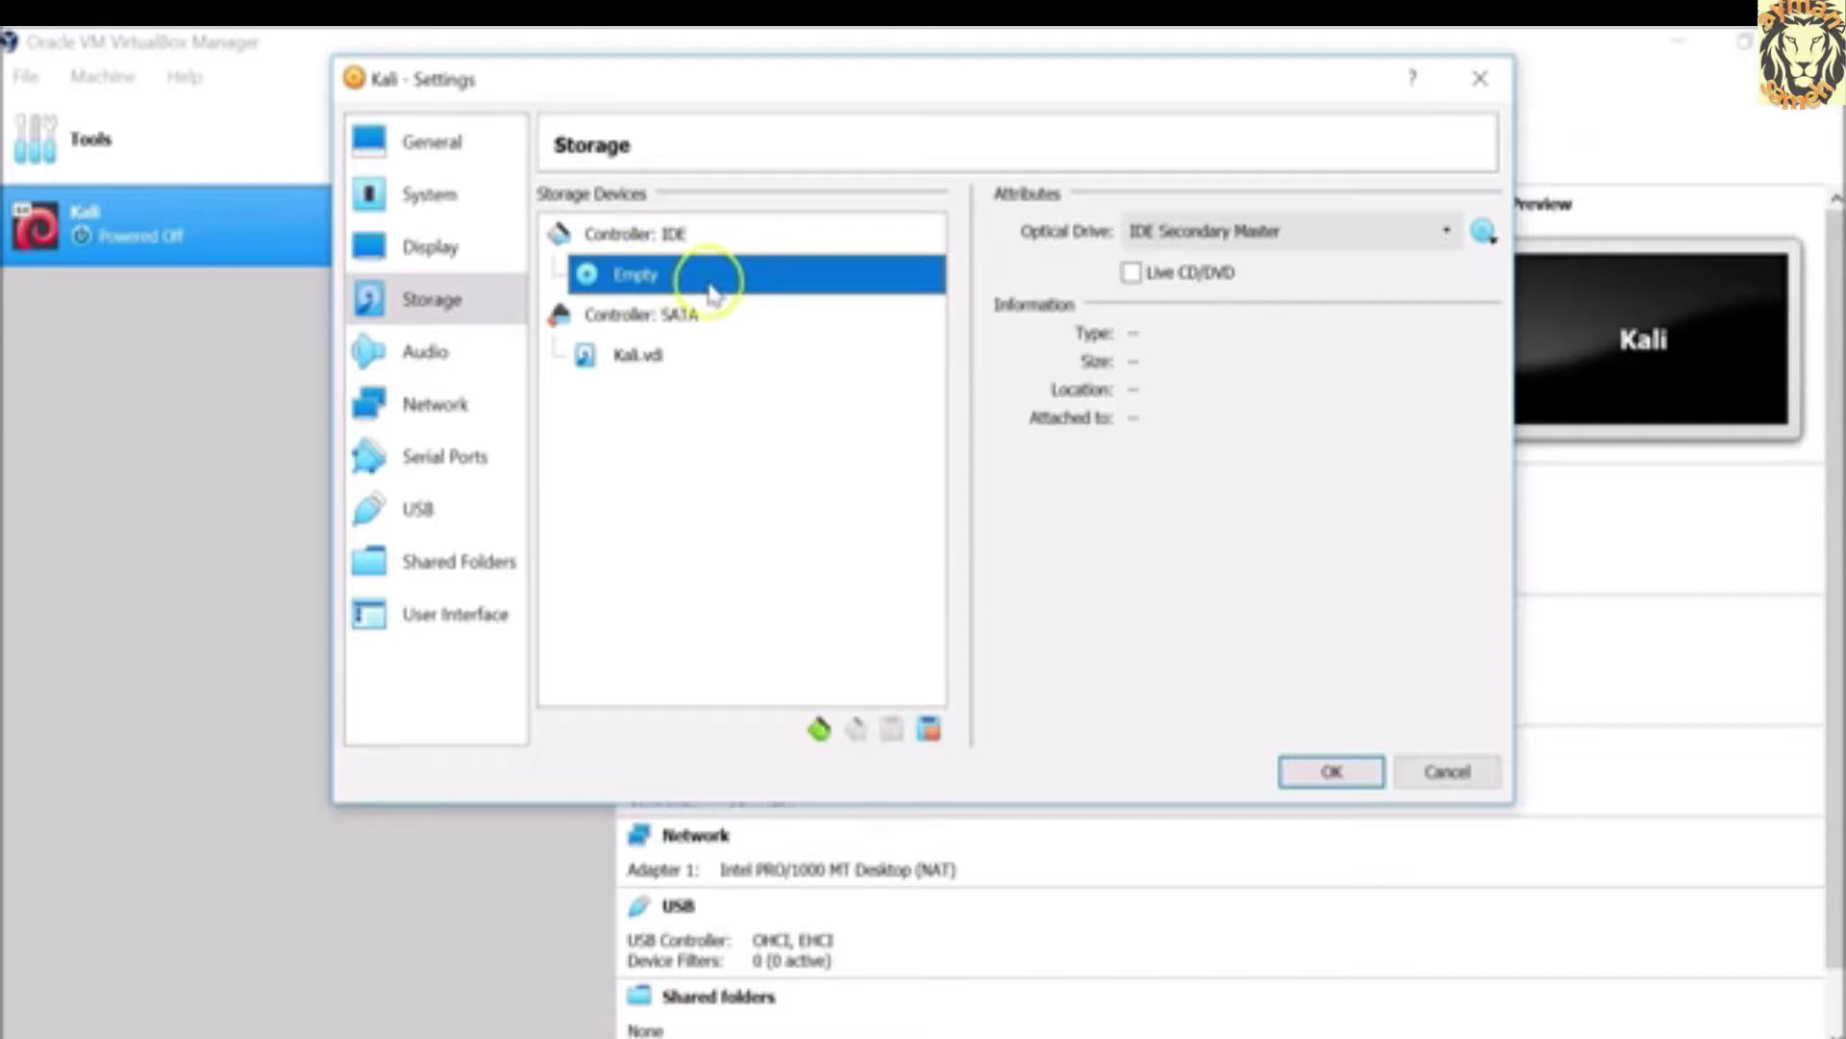
pyautogui.click(1484, 234)
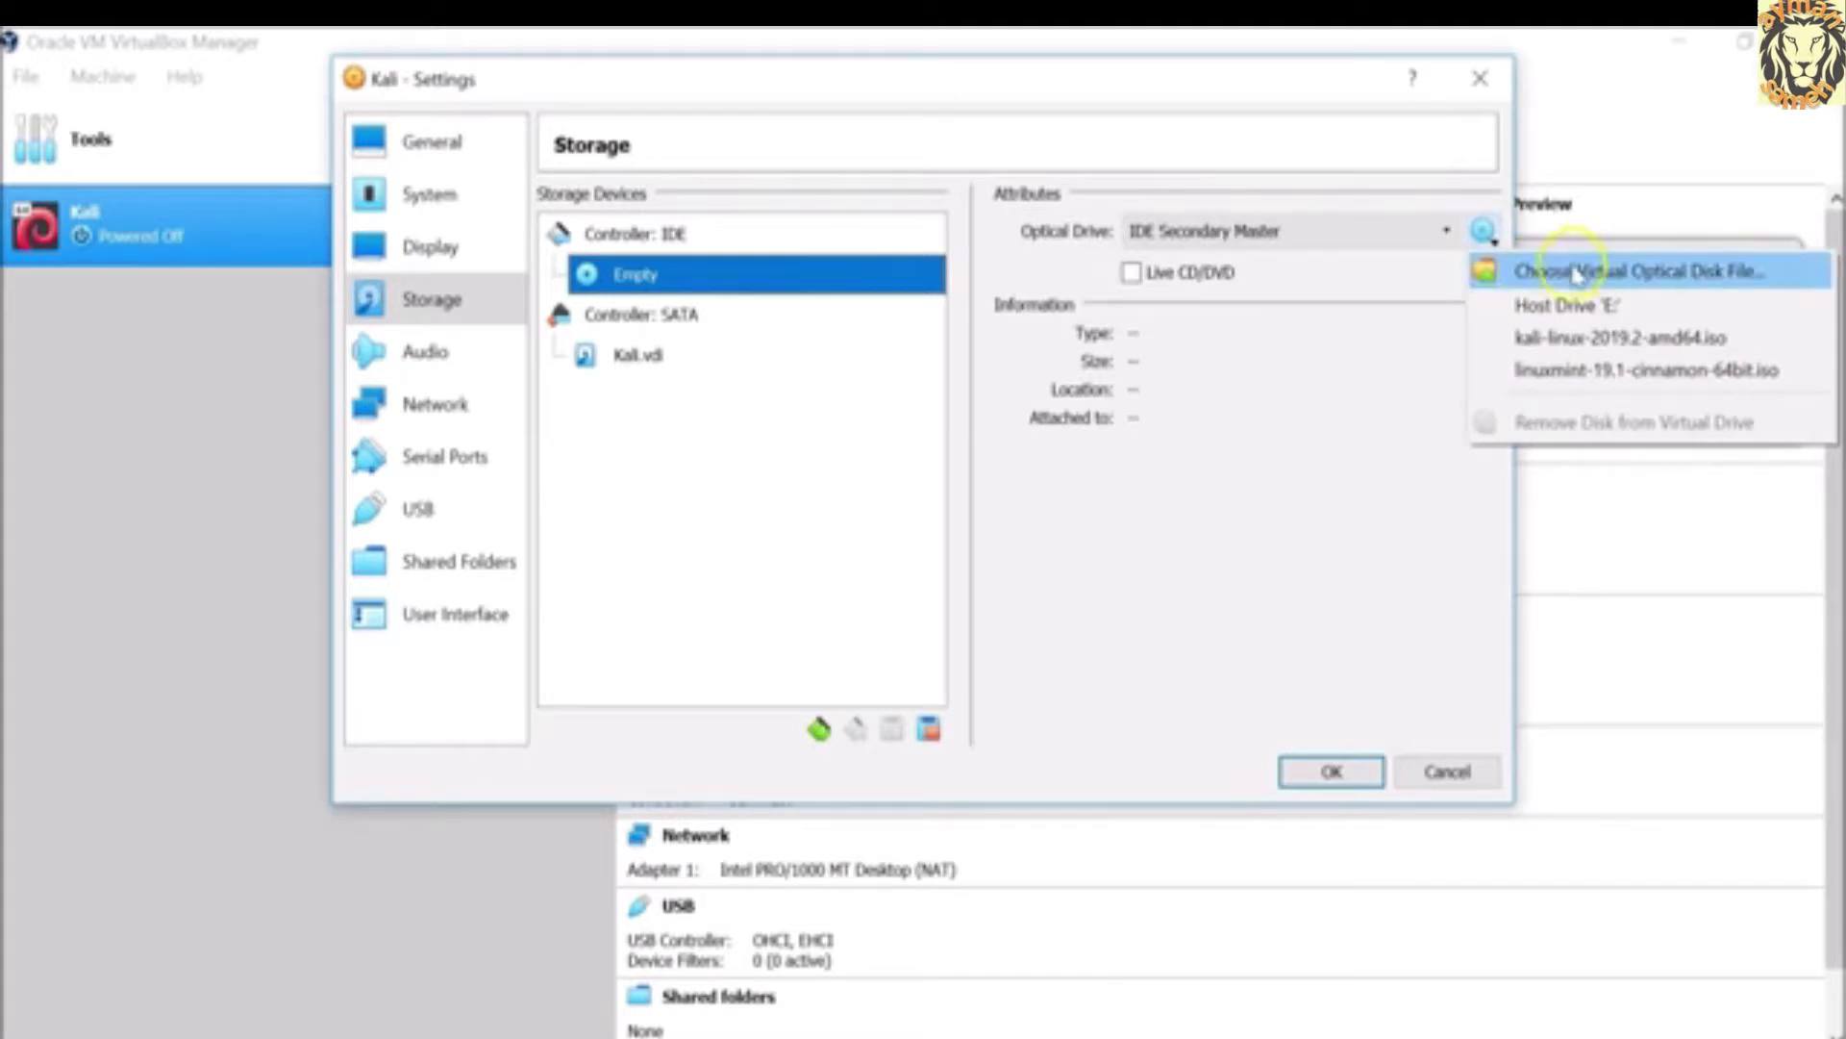
pyautogui.click(1721, 271)
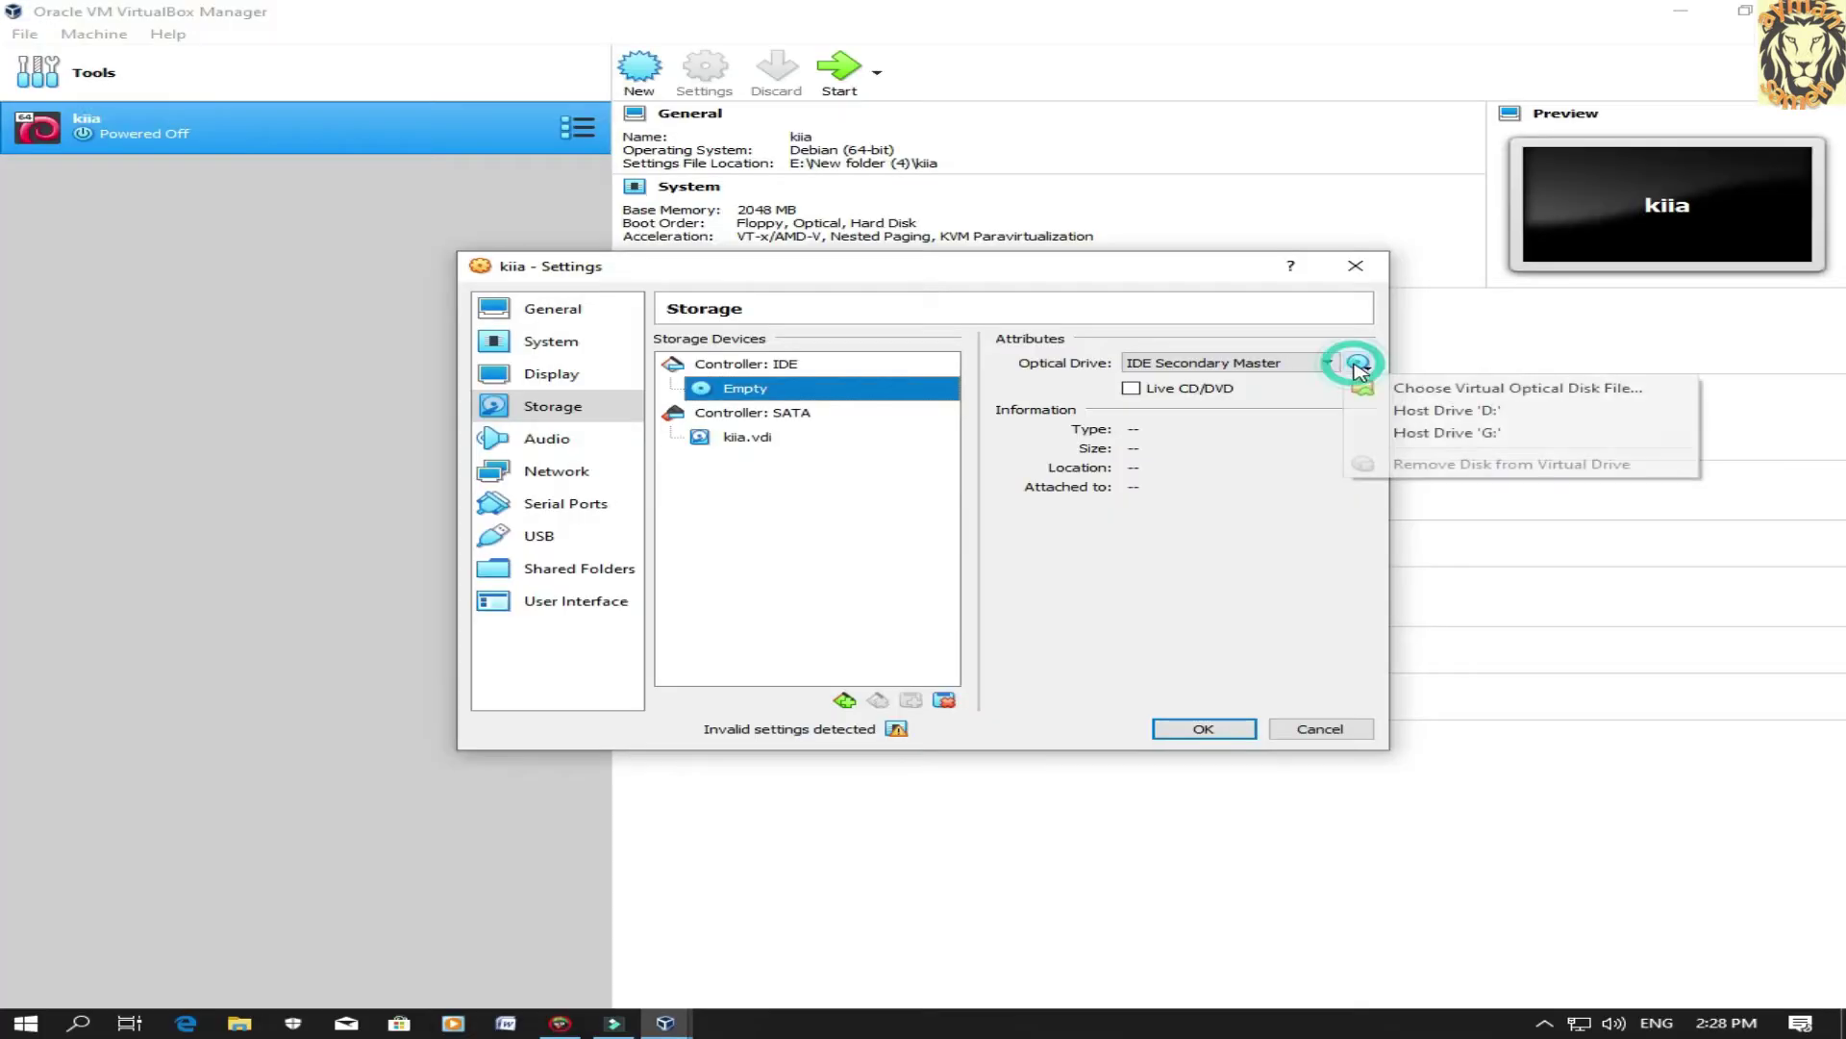
pyautogui.click(1391, 387)
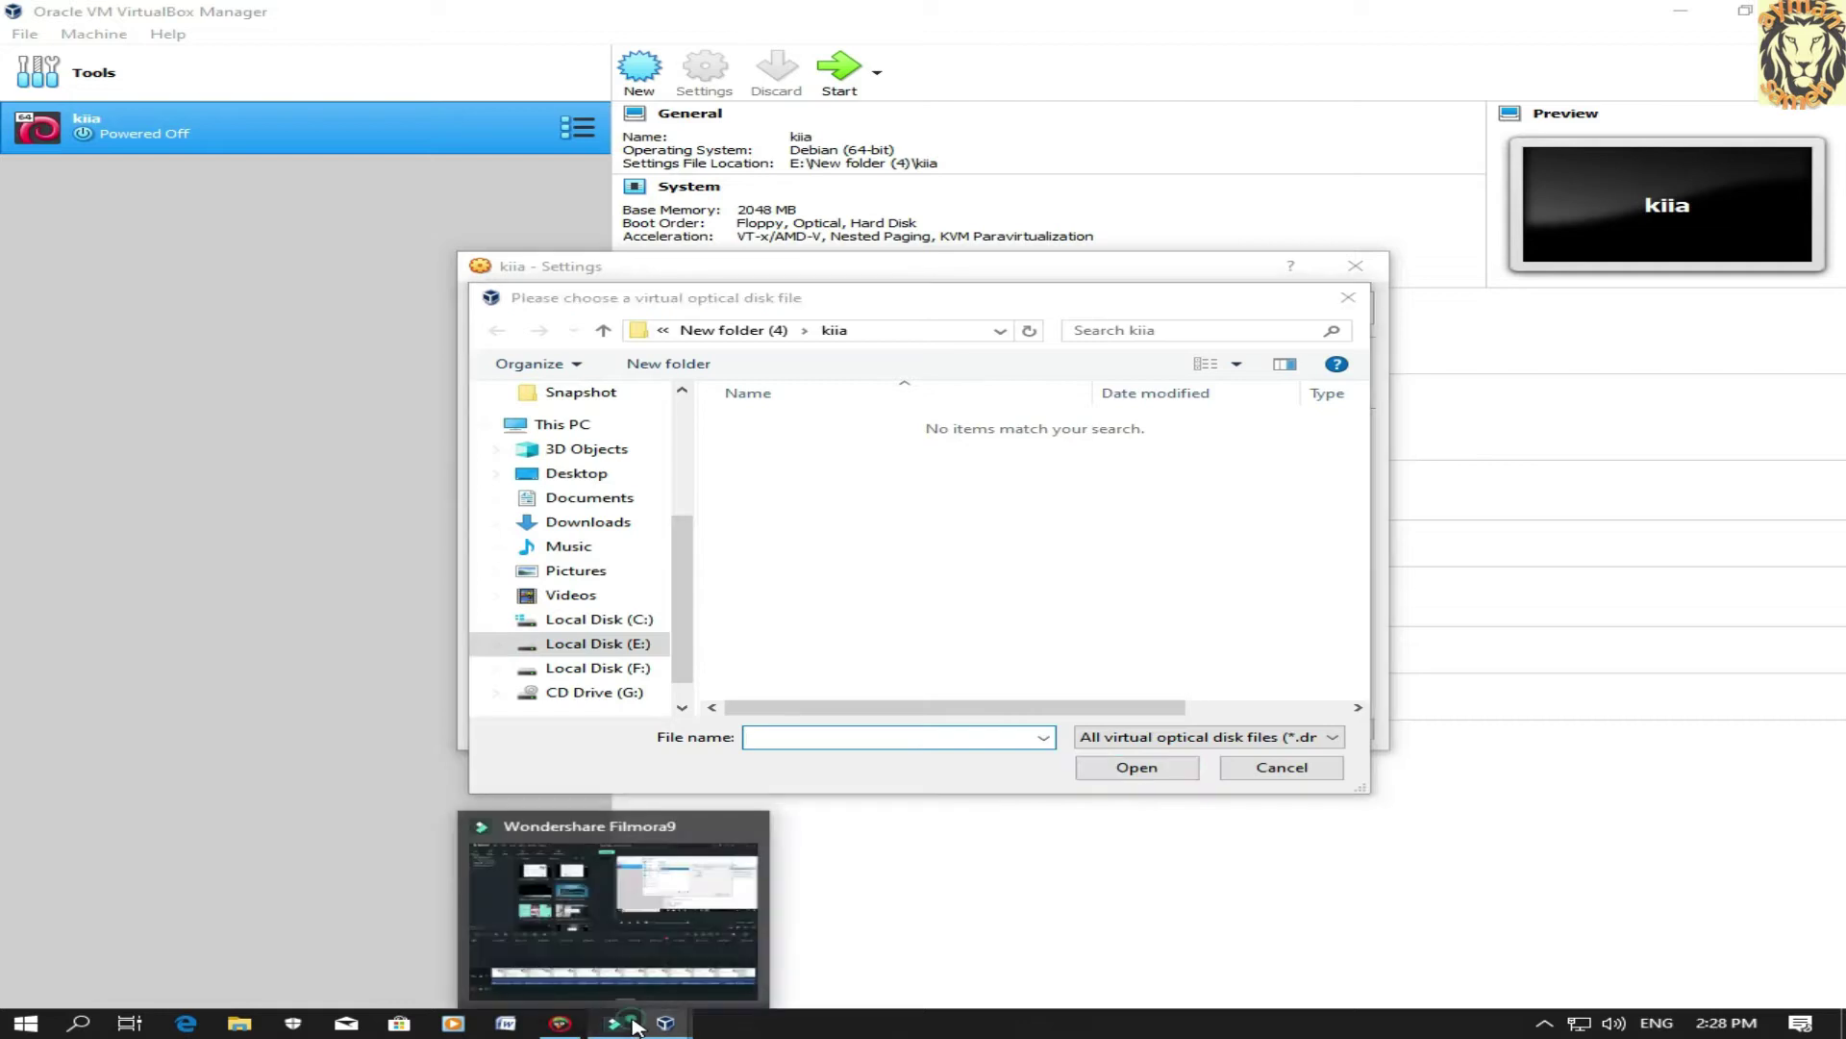
pyautogui.click(617, 668)
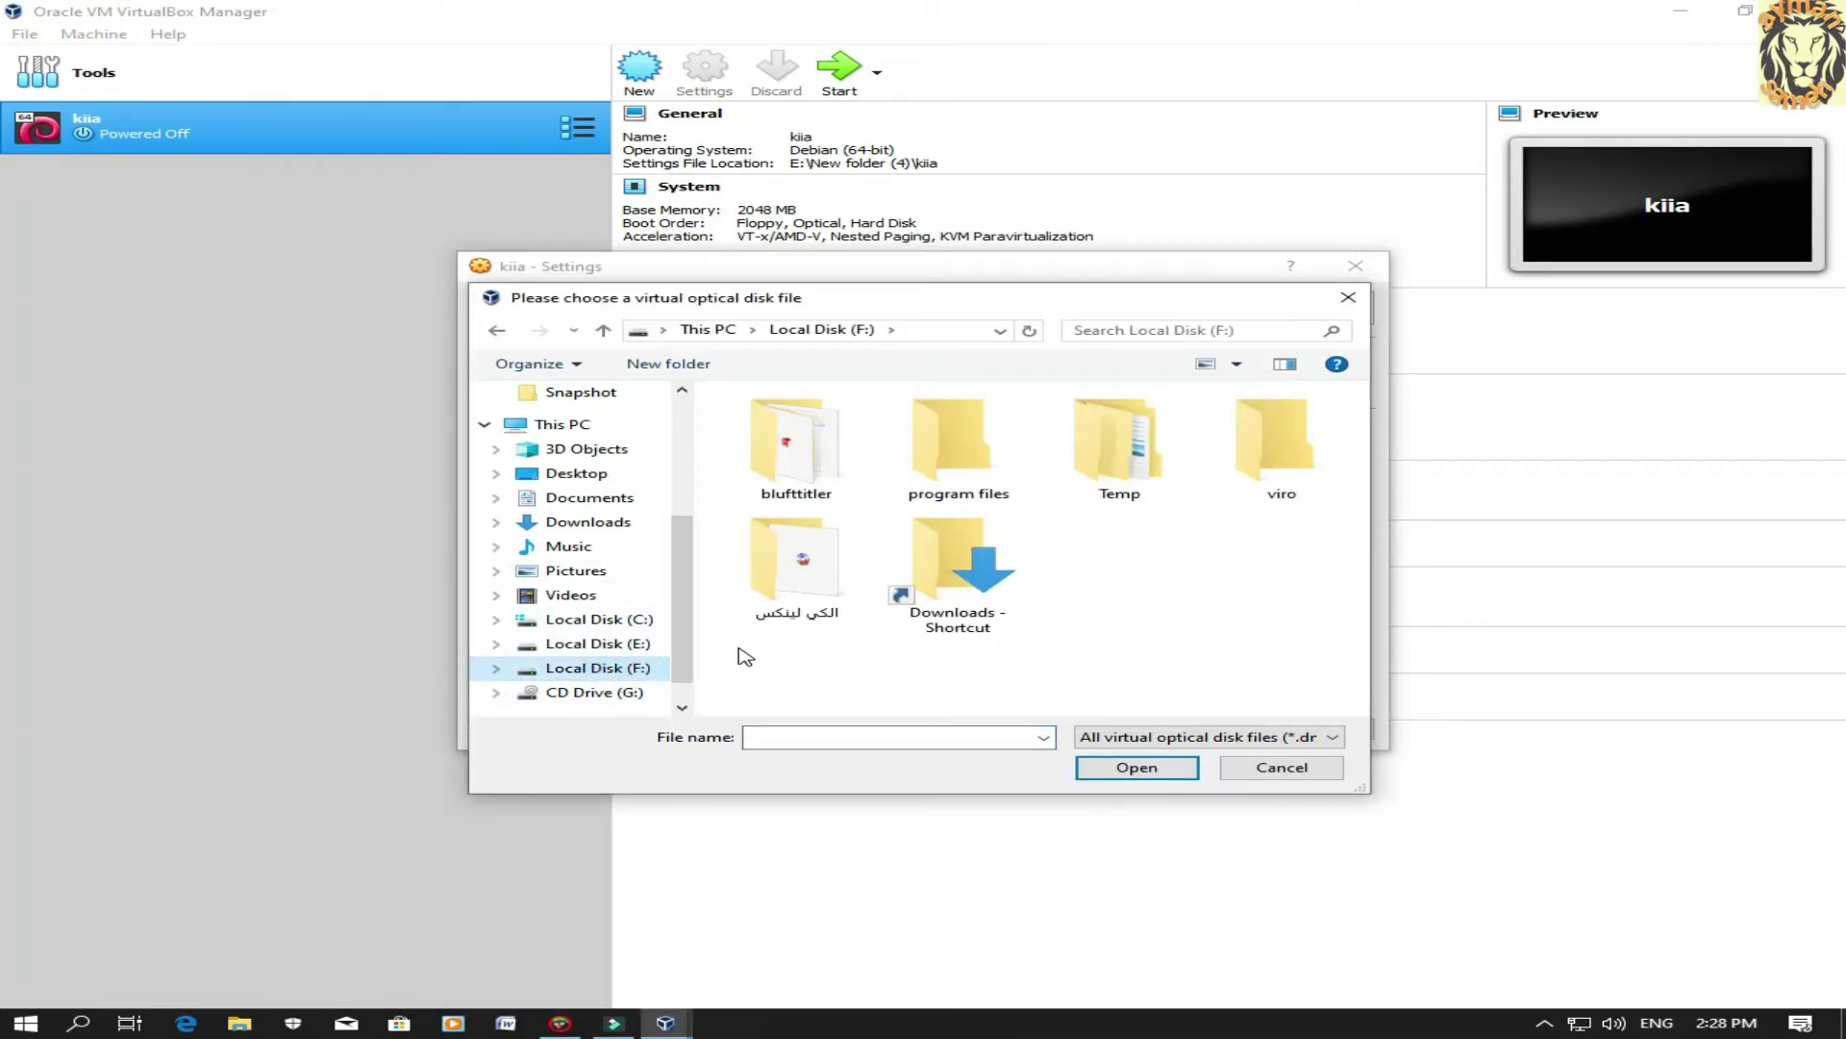
pyautogui.doubleClick(798, 562)
pyautogui.click(820, 425)
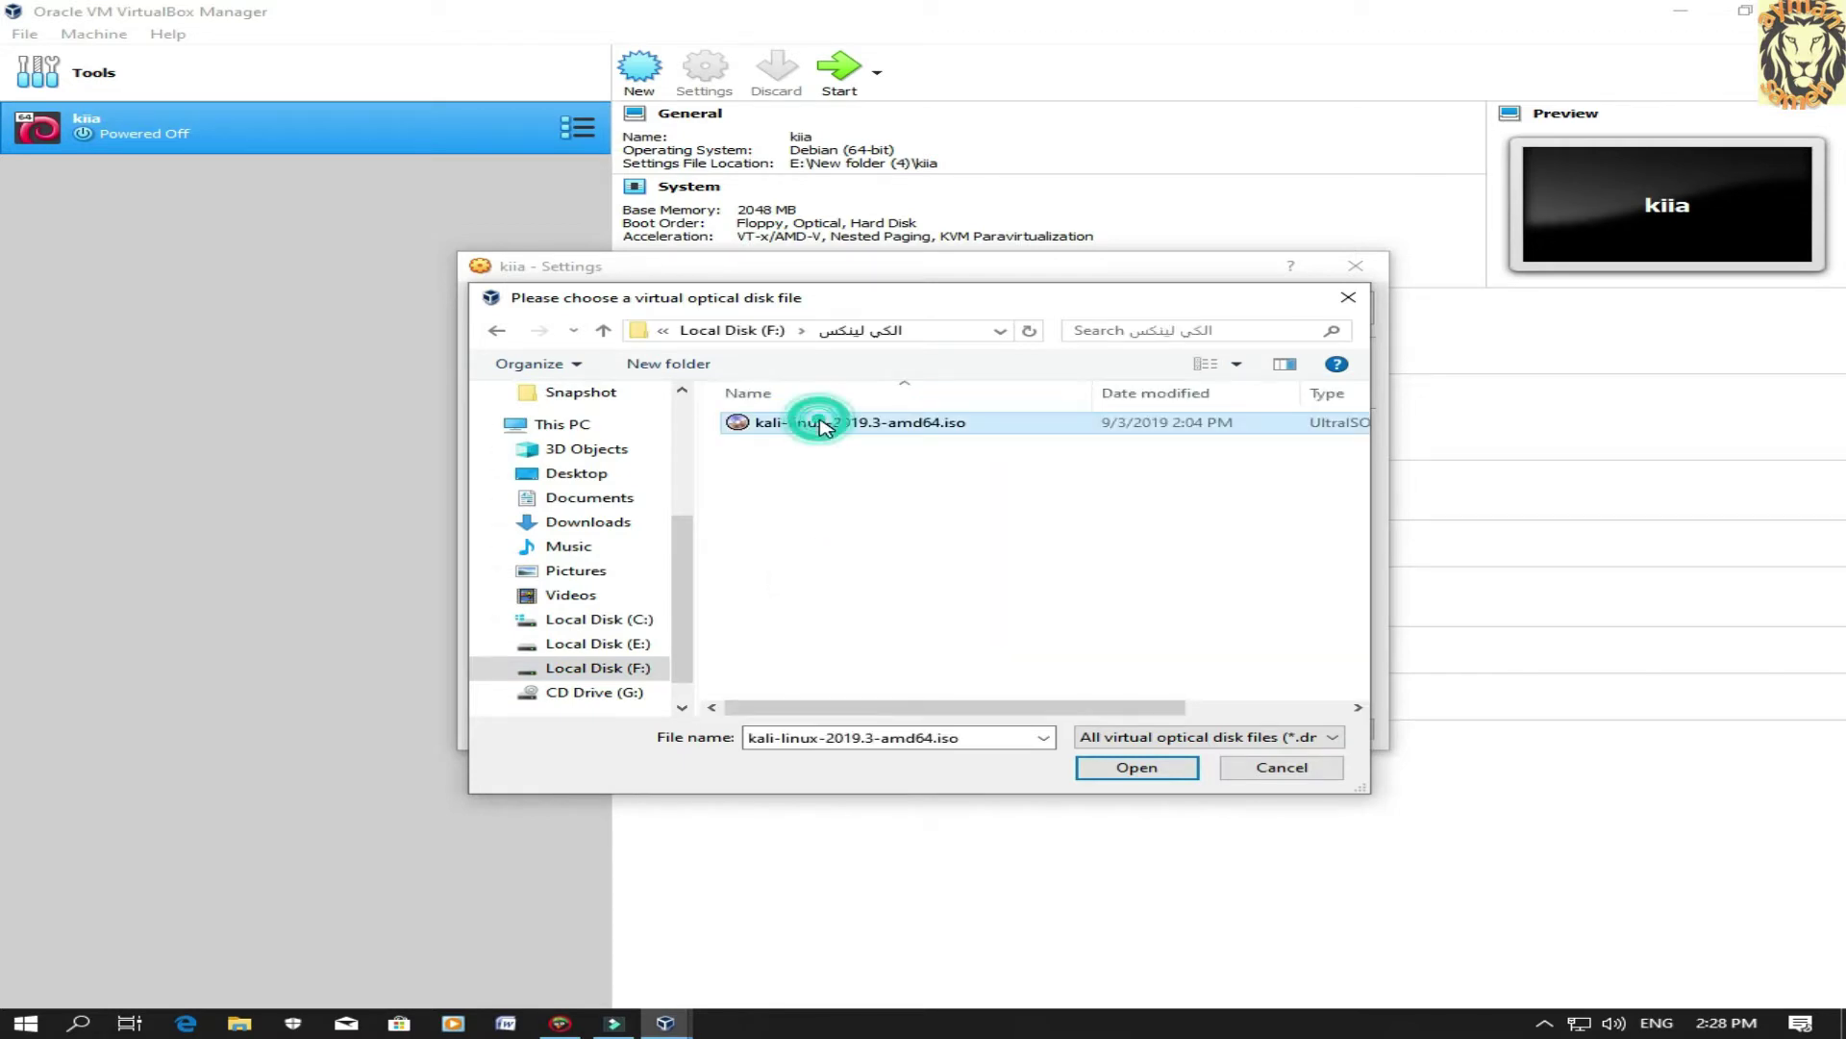
pyautogui.click(1135, 769)
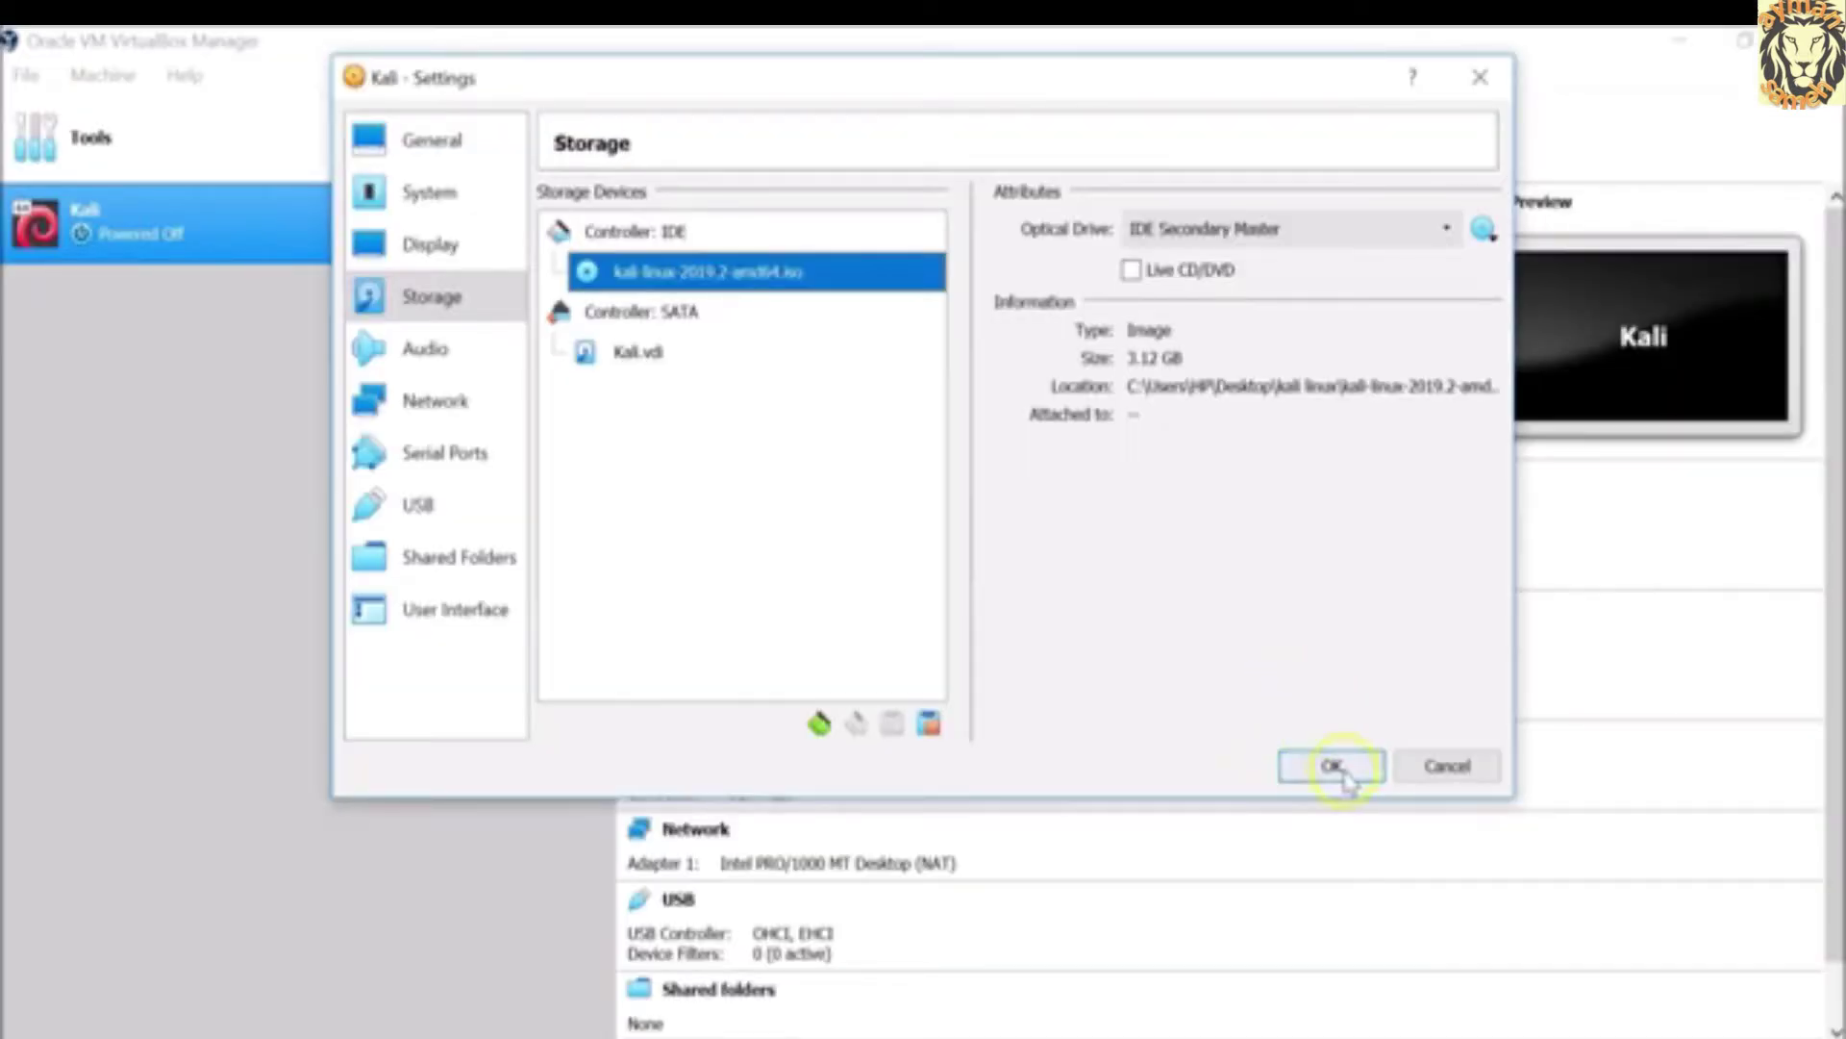
pyautogui.click(1341, 769)
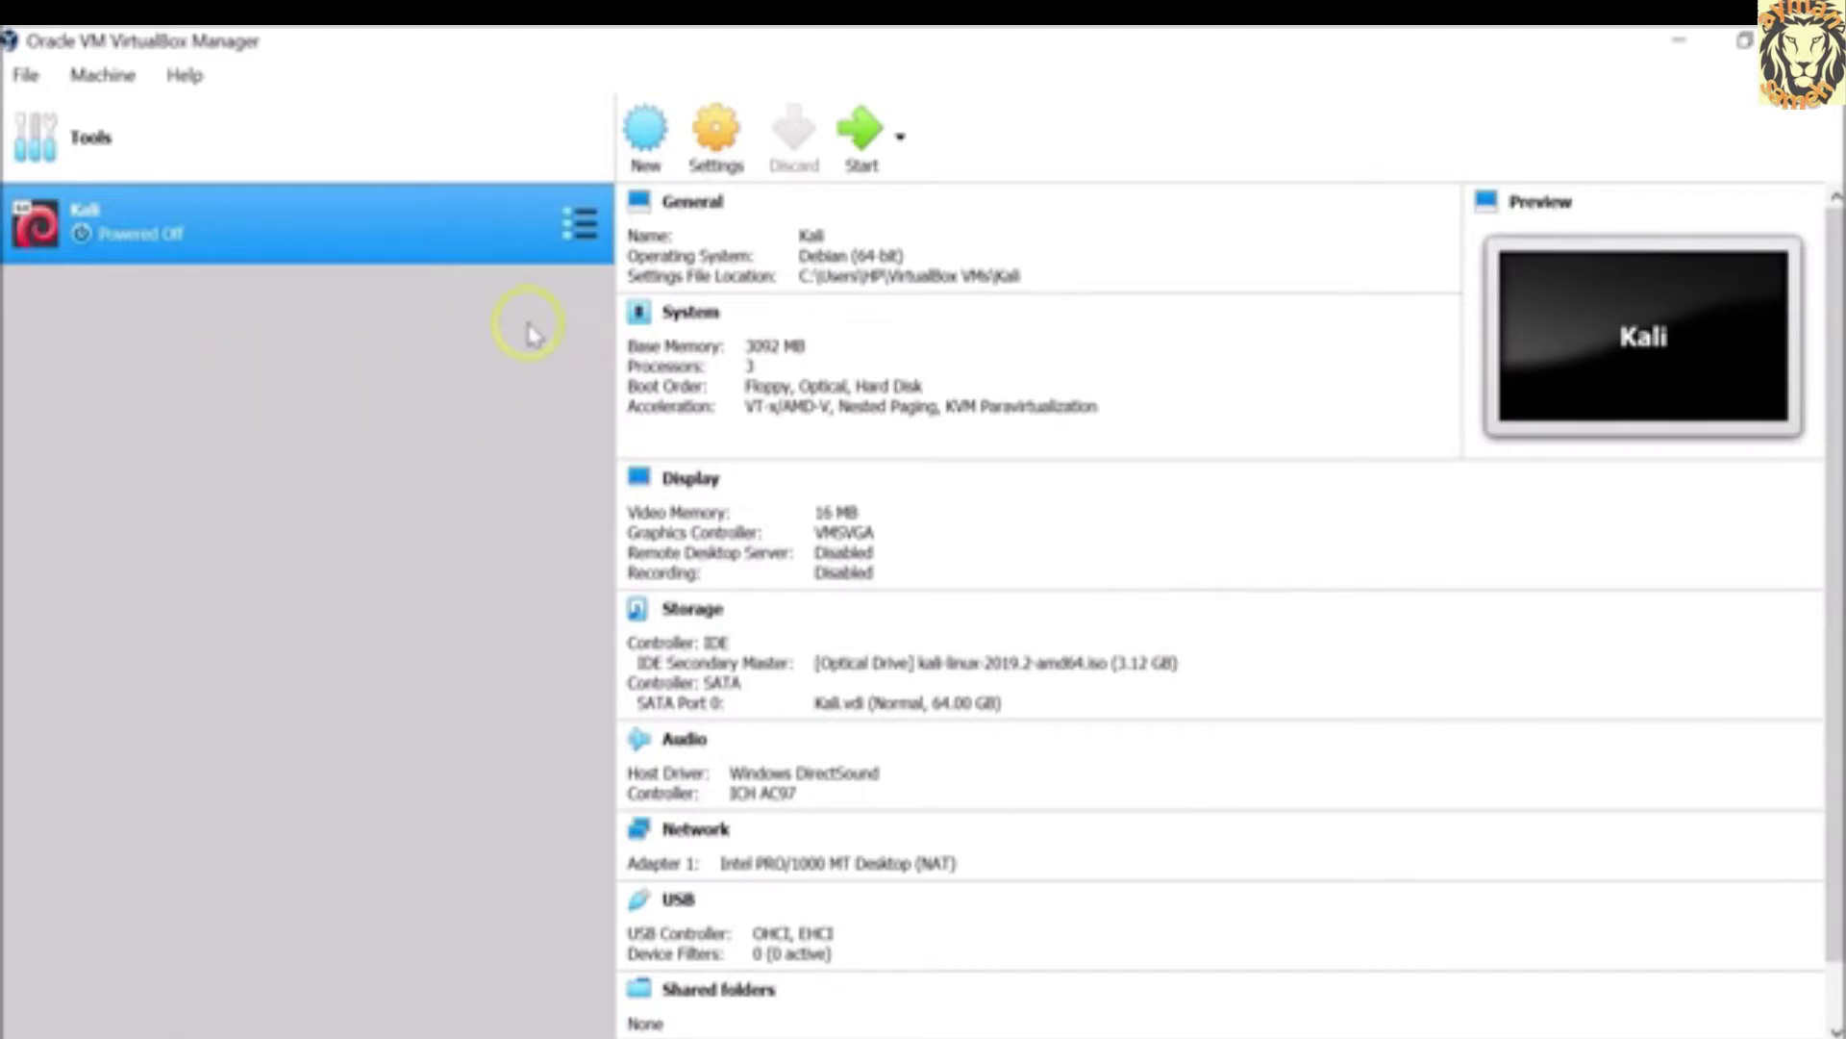
# Start the Kali virtual machine, dismiss the keyboard capture notice, and maximize its window
pyautogui.click(863, 129)
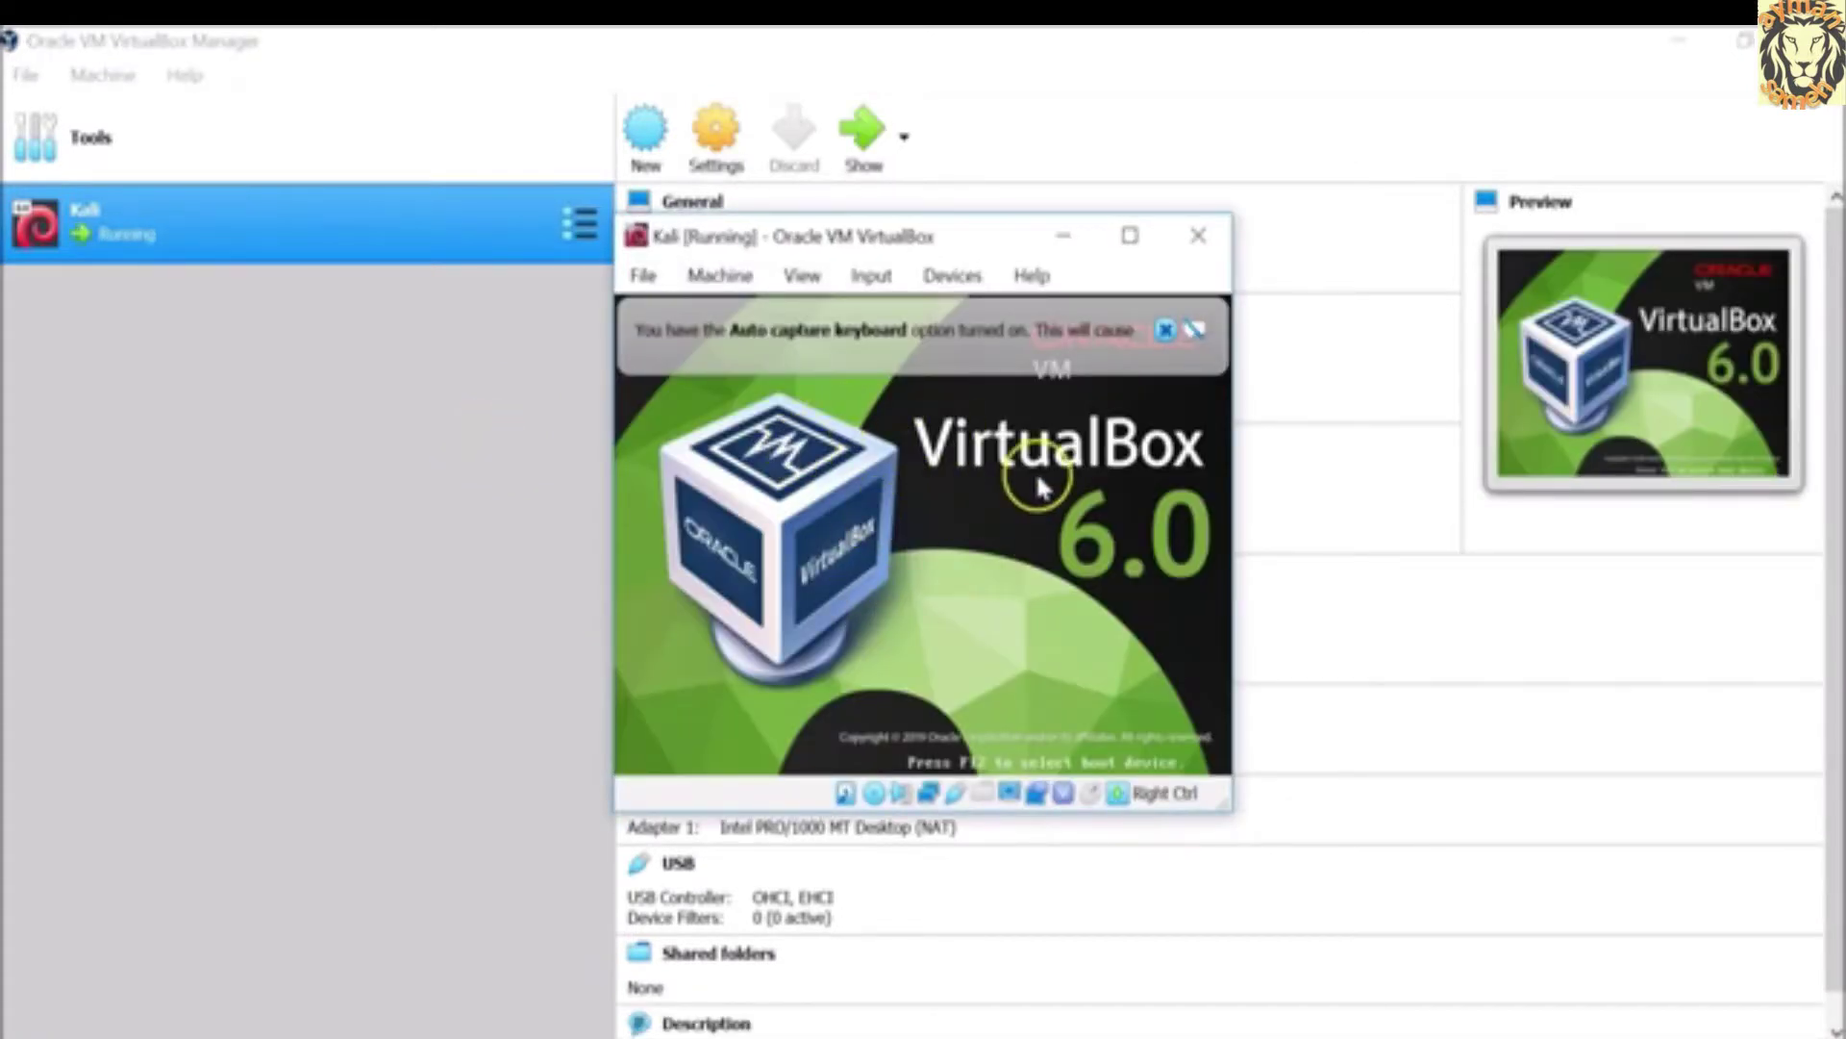
pyautogui.click(1192, 331)
pyautogui.click(1128, 235)
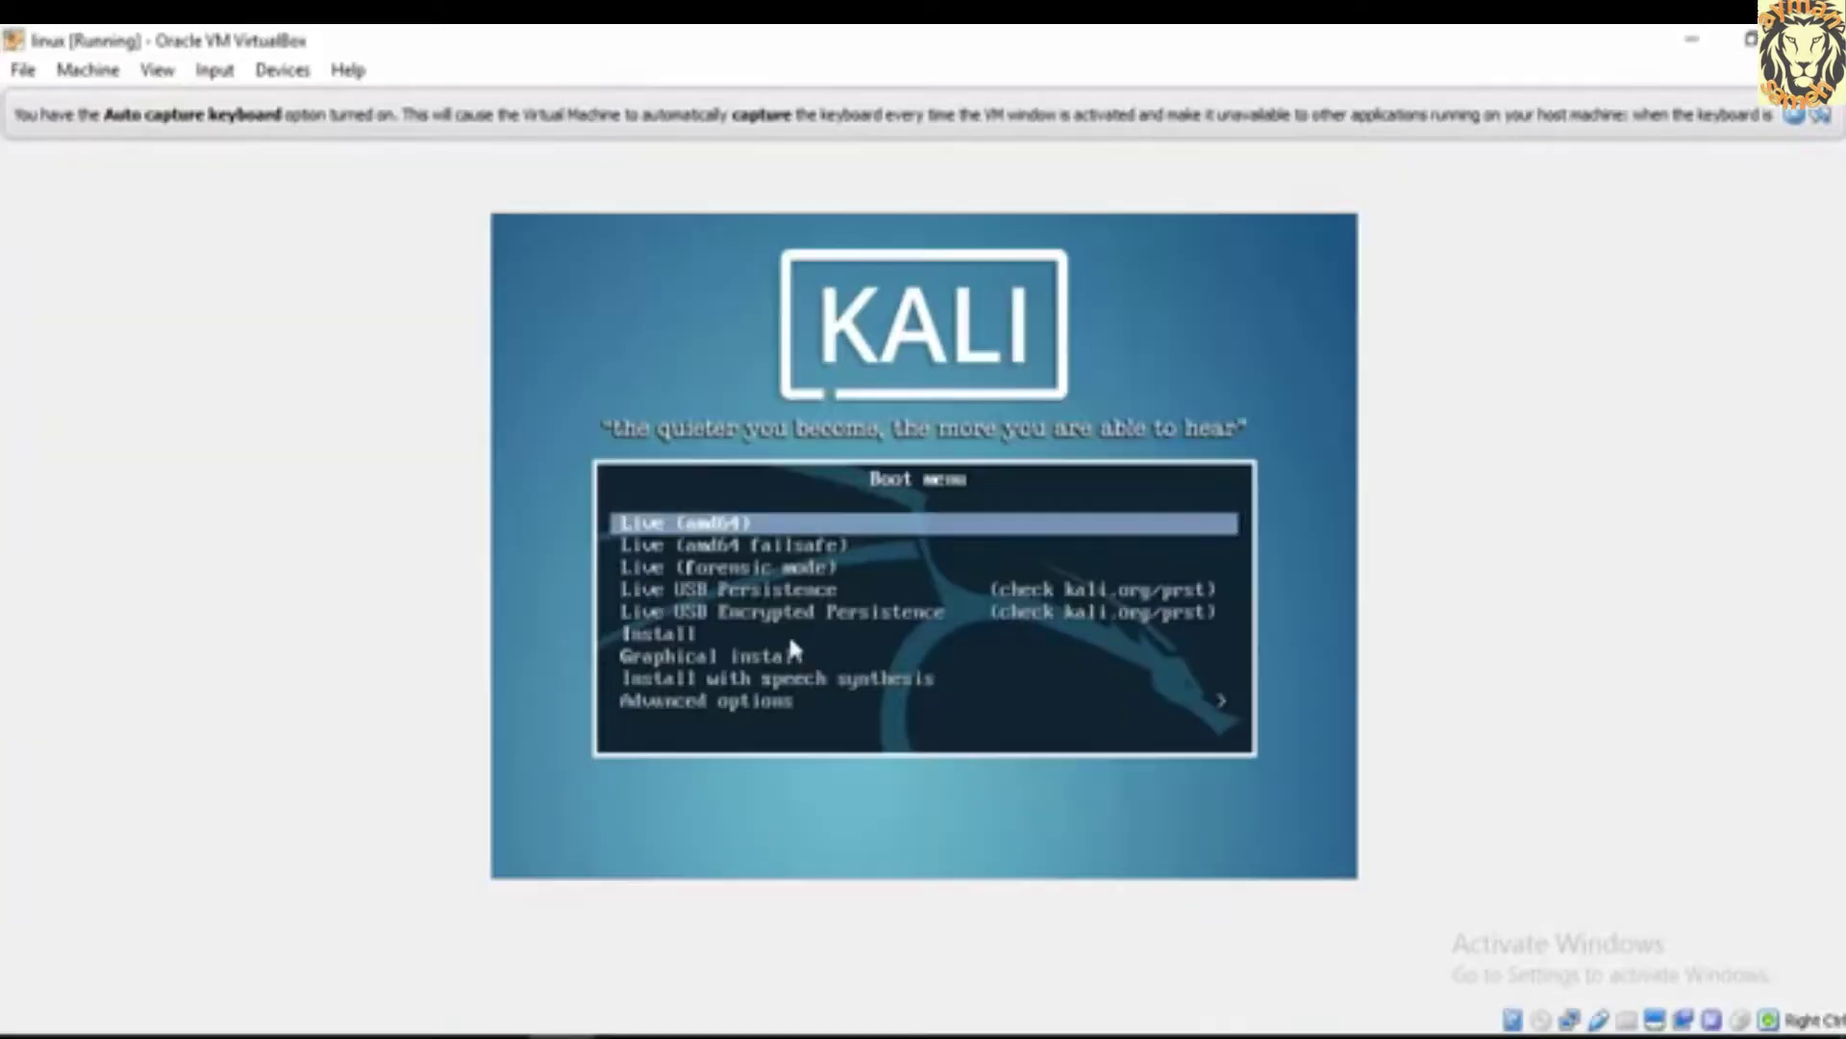
# Boot the Graphical install option from the Kali boot menu and dismiss the mouse pointer integration notice
pyautogui.press('Down')
pyautogui.press('Down')
pyautogui.press('Down')
pyautogui.press('Down')
pyautogui.press('Down')
pyautogui.press('Down')
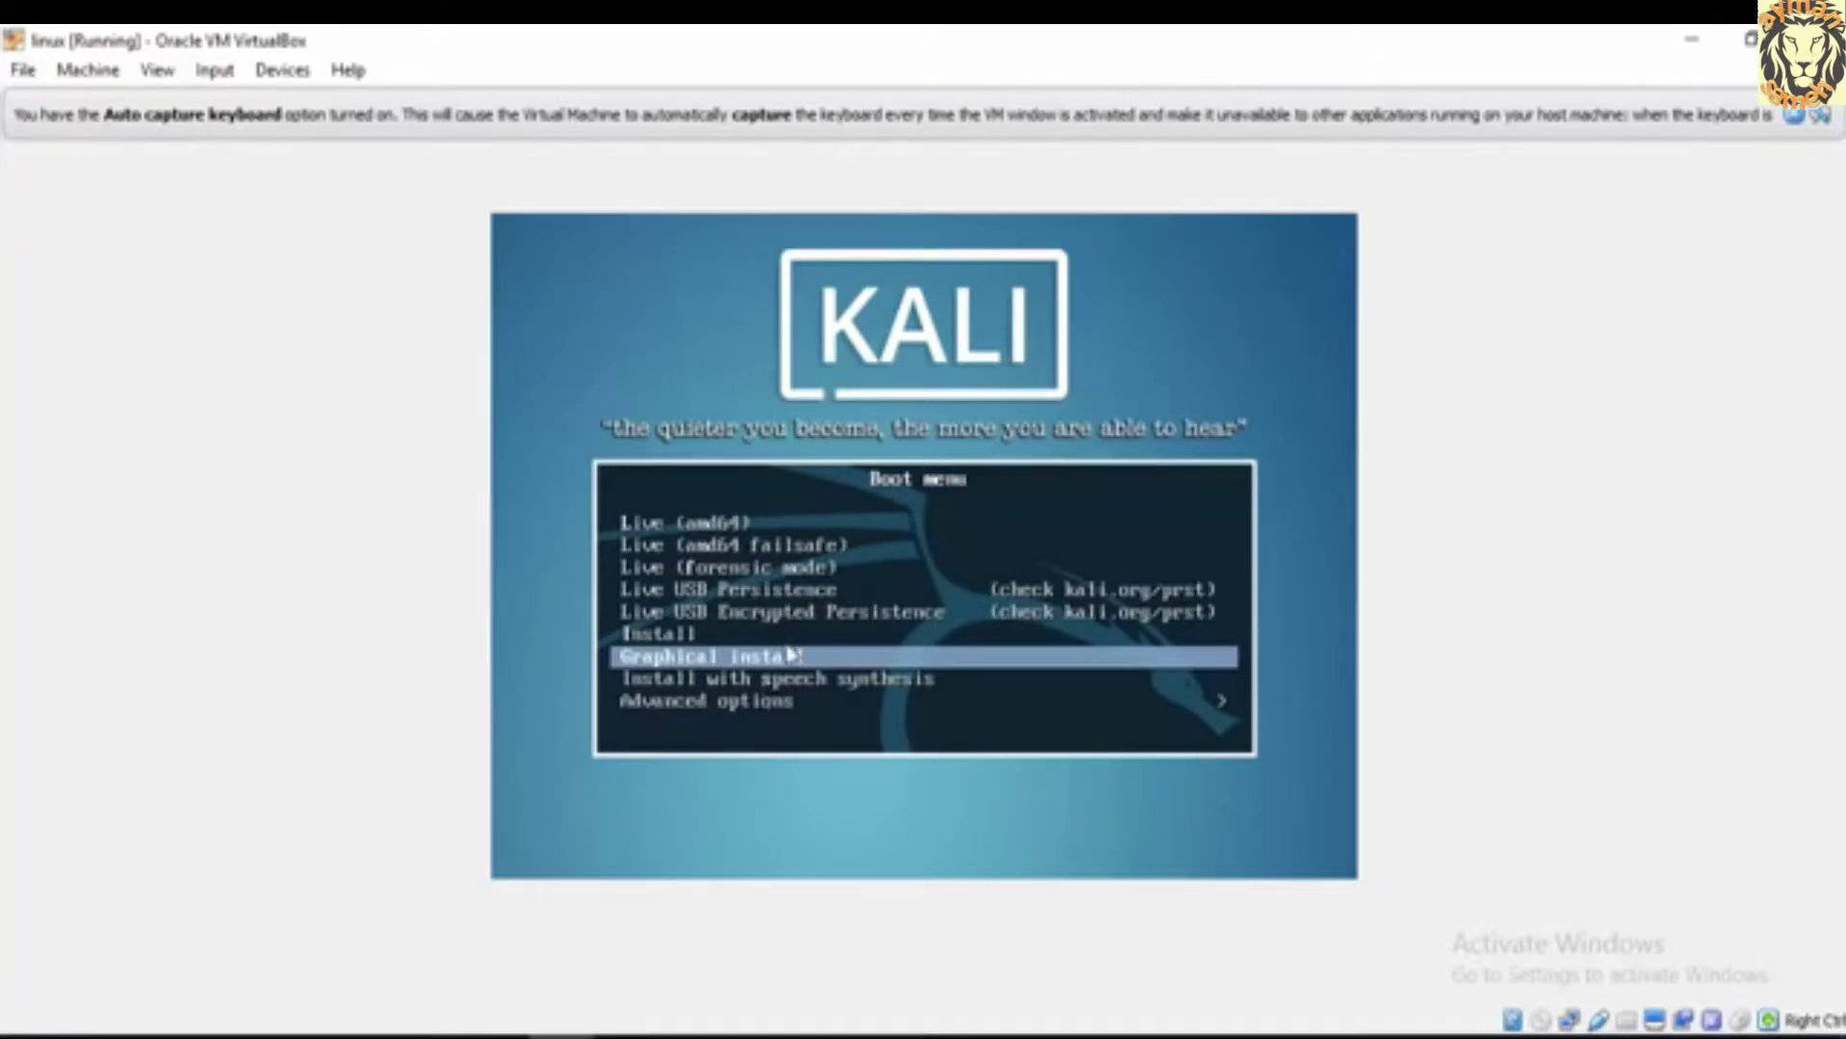
pyautogui.press('Return')
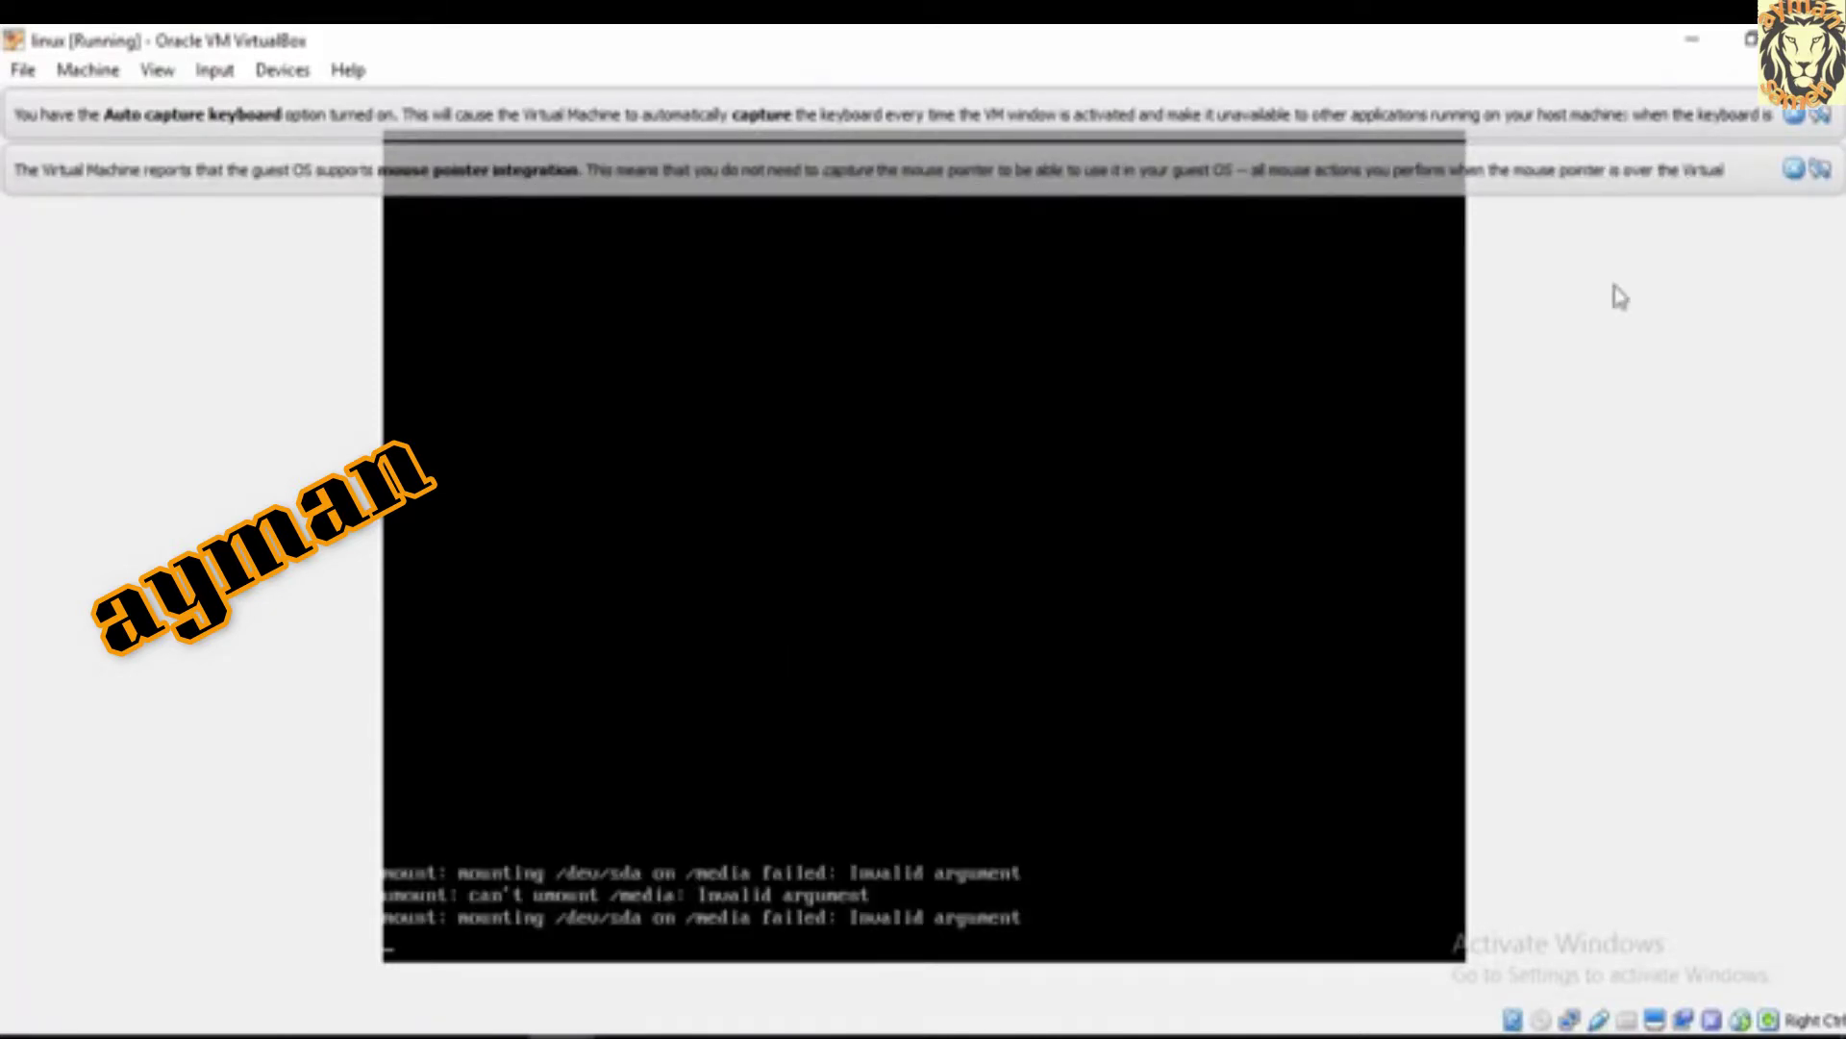
pyautogui.click(1795, 170)
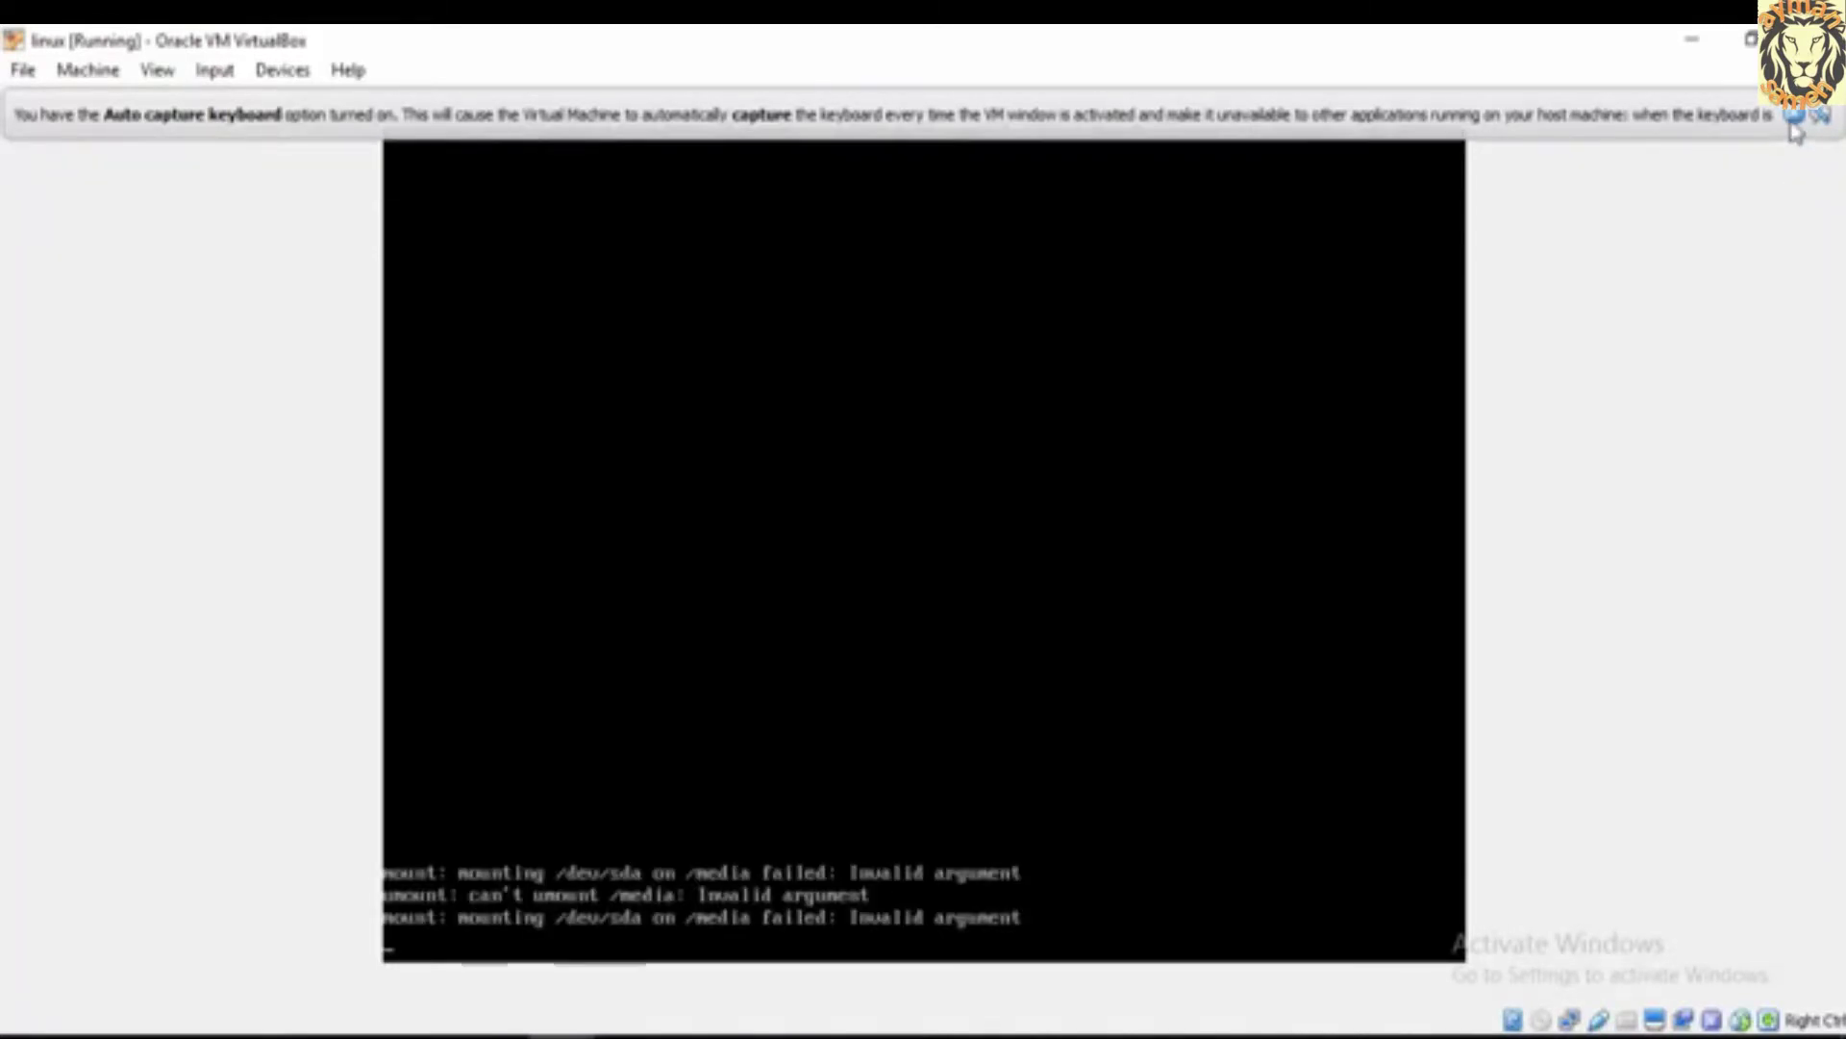
# Dismiss the auto capture keyboard notice and accept English as the installation language
pyautogui.click(1795, 115)
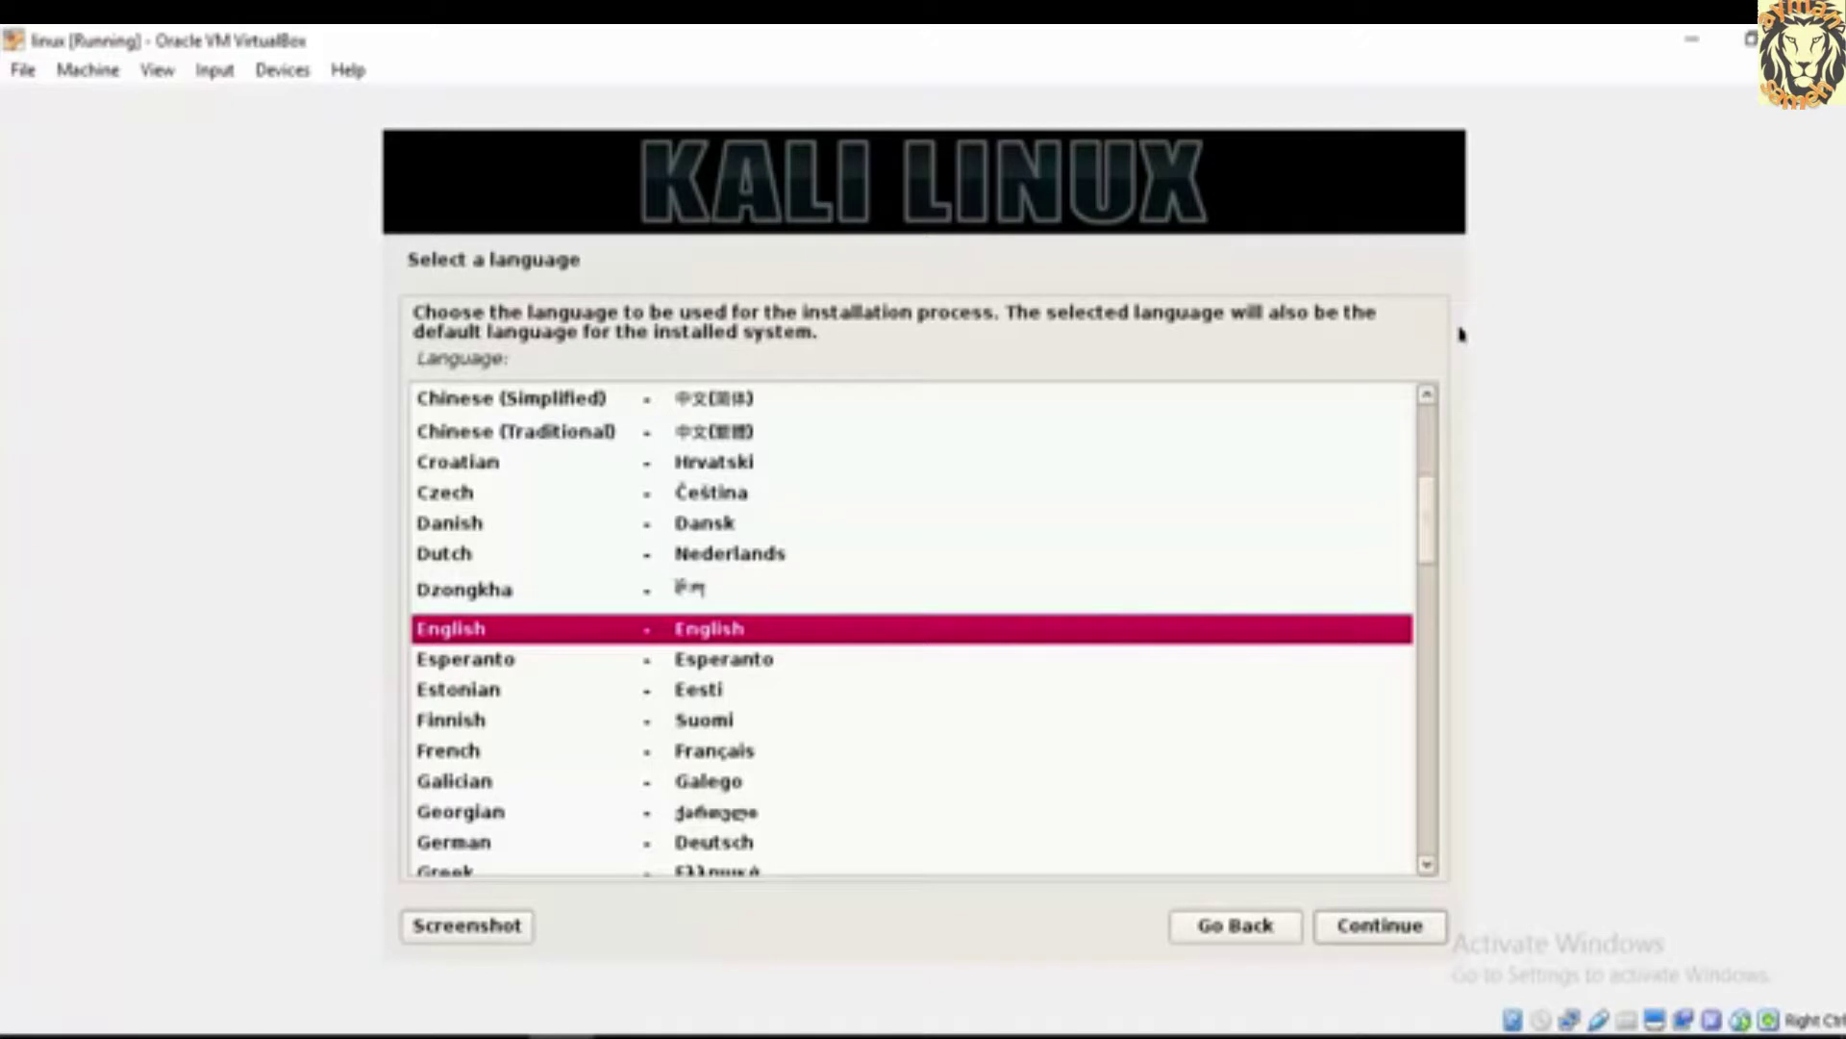
pyautogui.click(1366, 928)
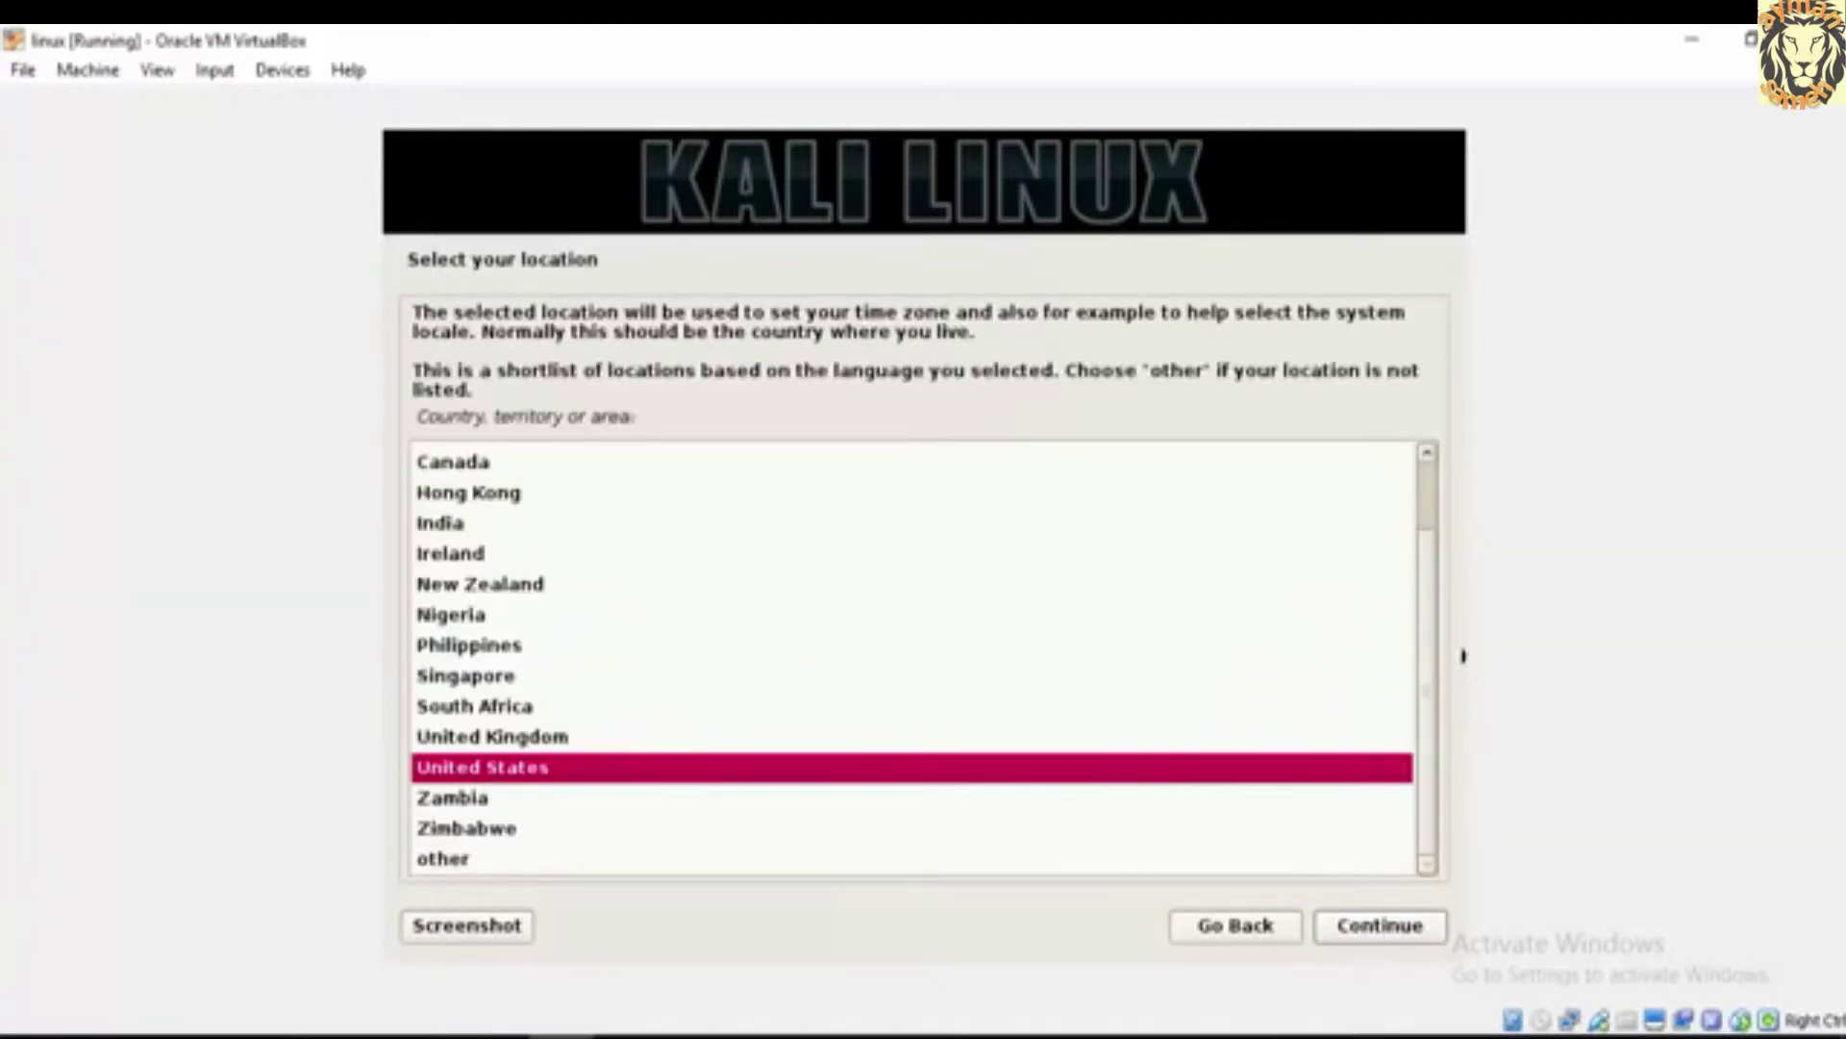
# Set the location to Egypt under other, Africa, and base the default locale on United States (en_US.UTF-8)
pyautogui.click(442, 860)
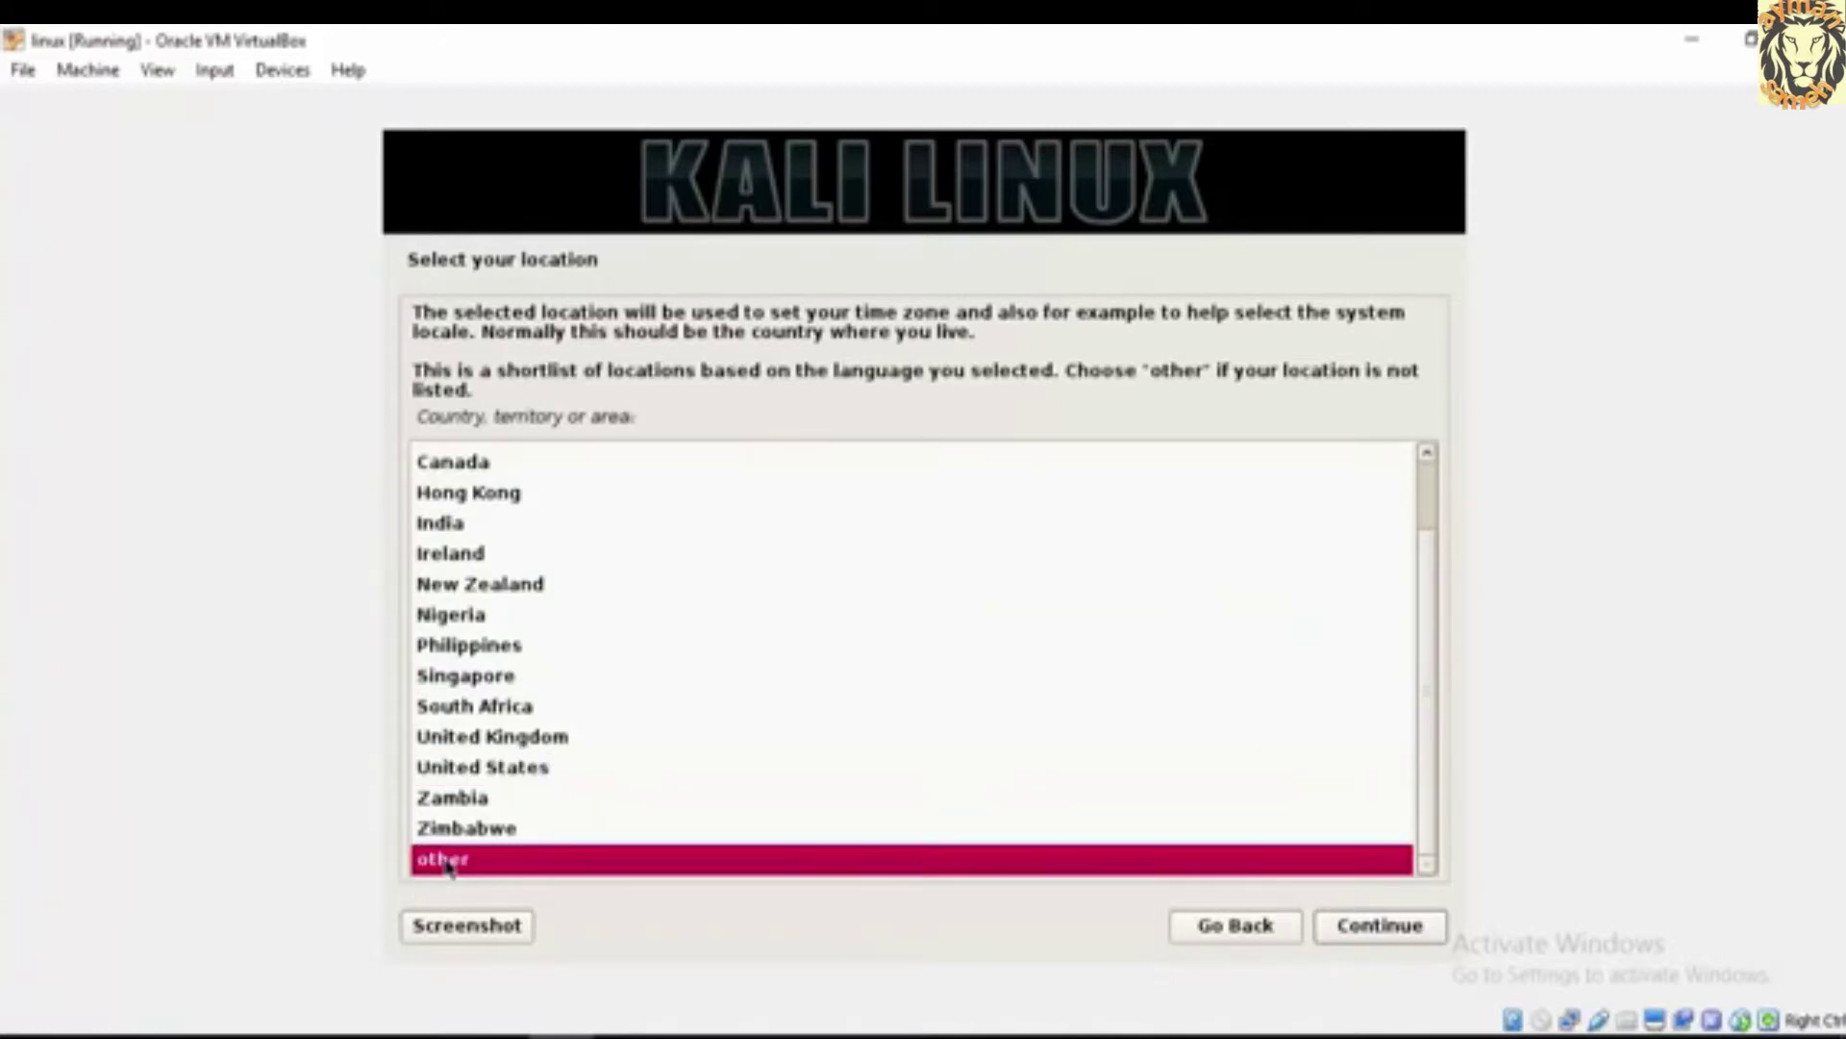
pyautogui.click(1373, 926)
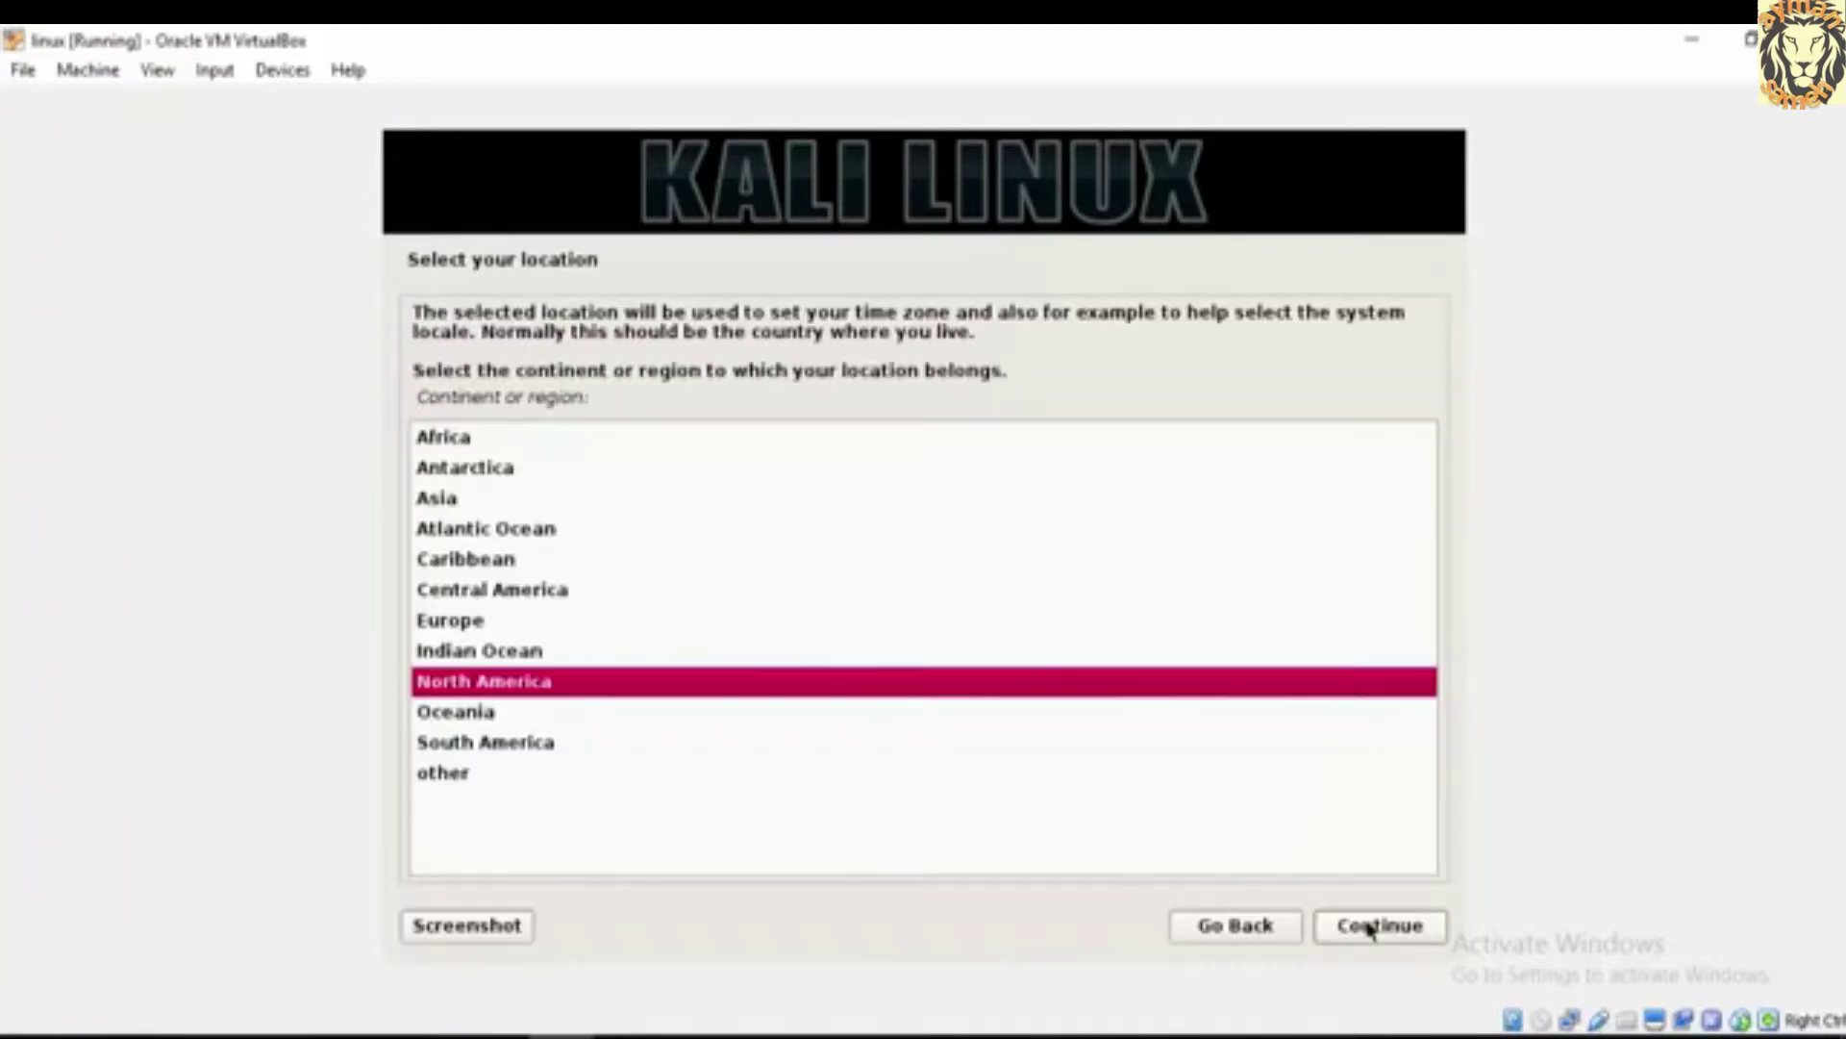
pyautogui.click(484, 447)
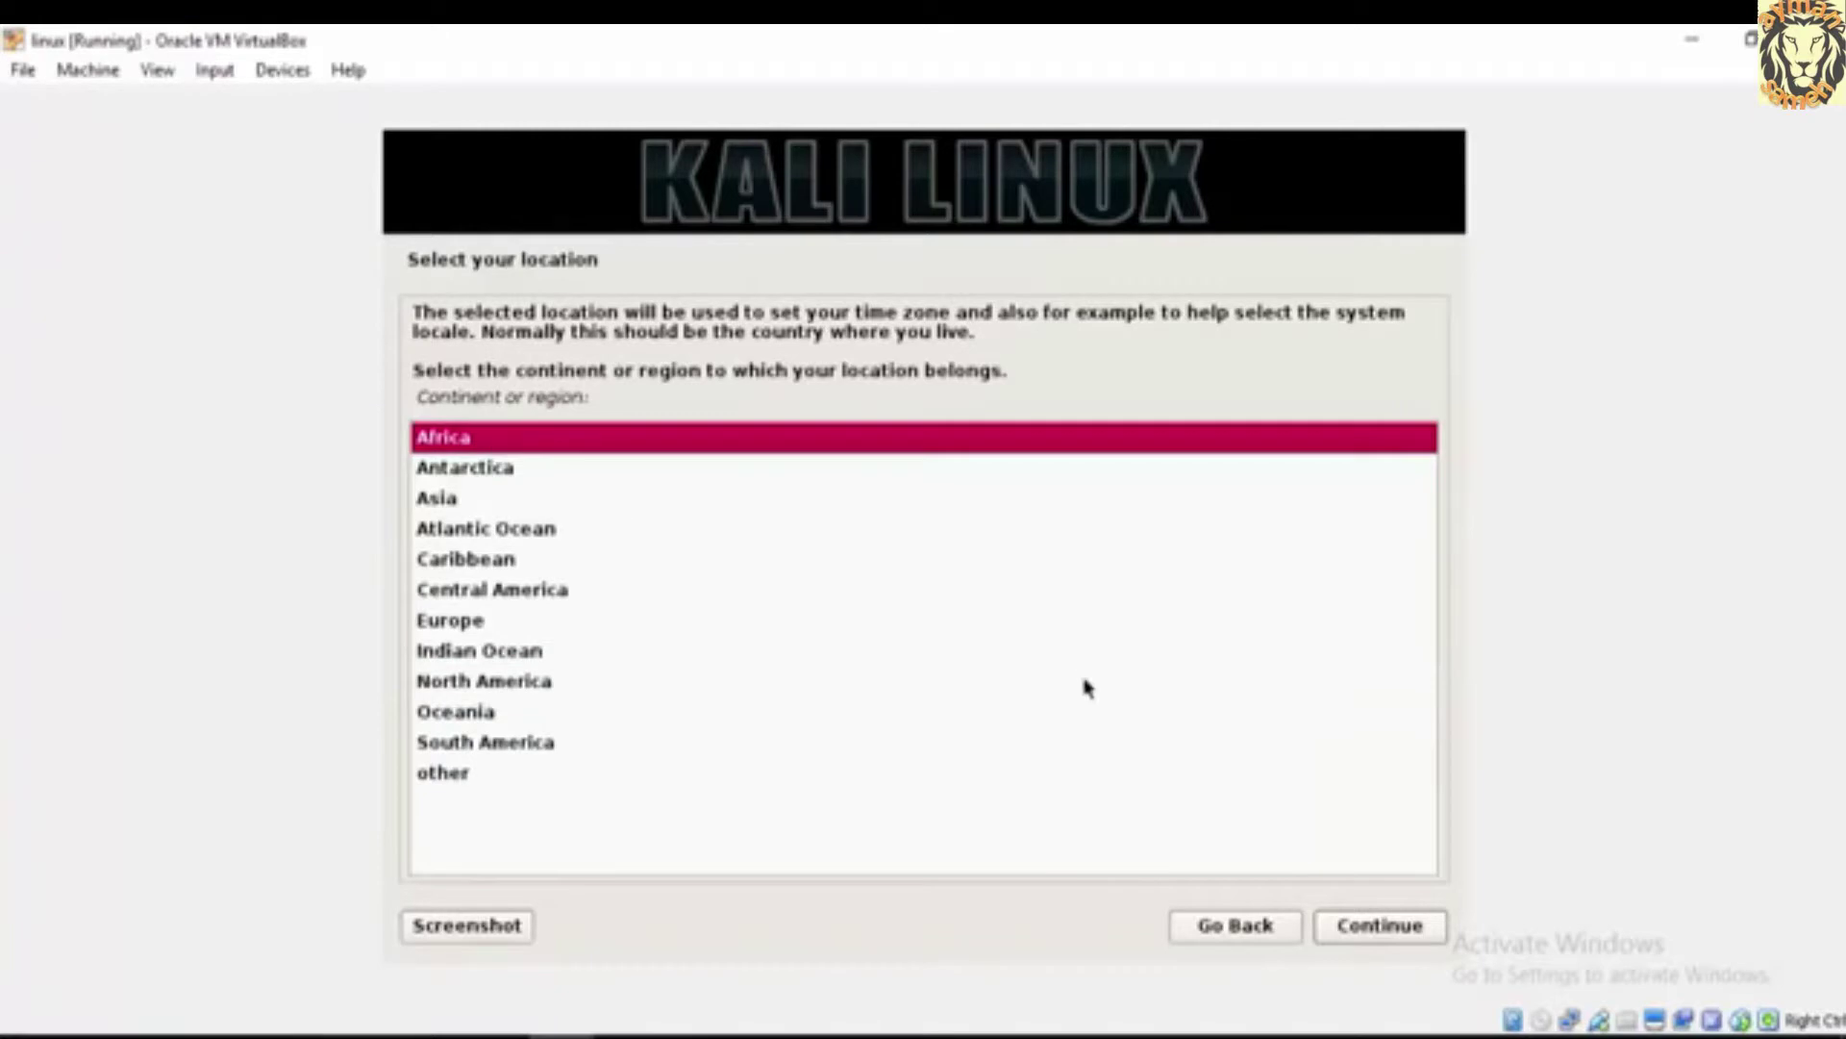
pyautogui.click(1387, 927)
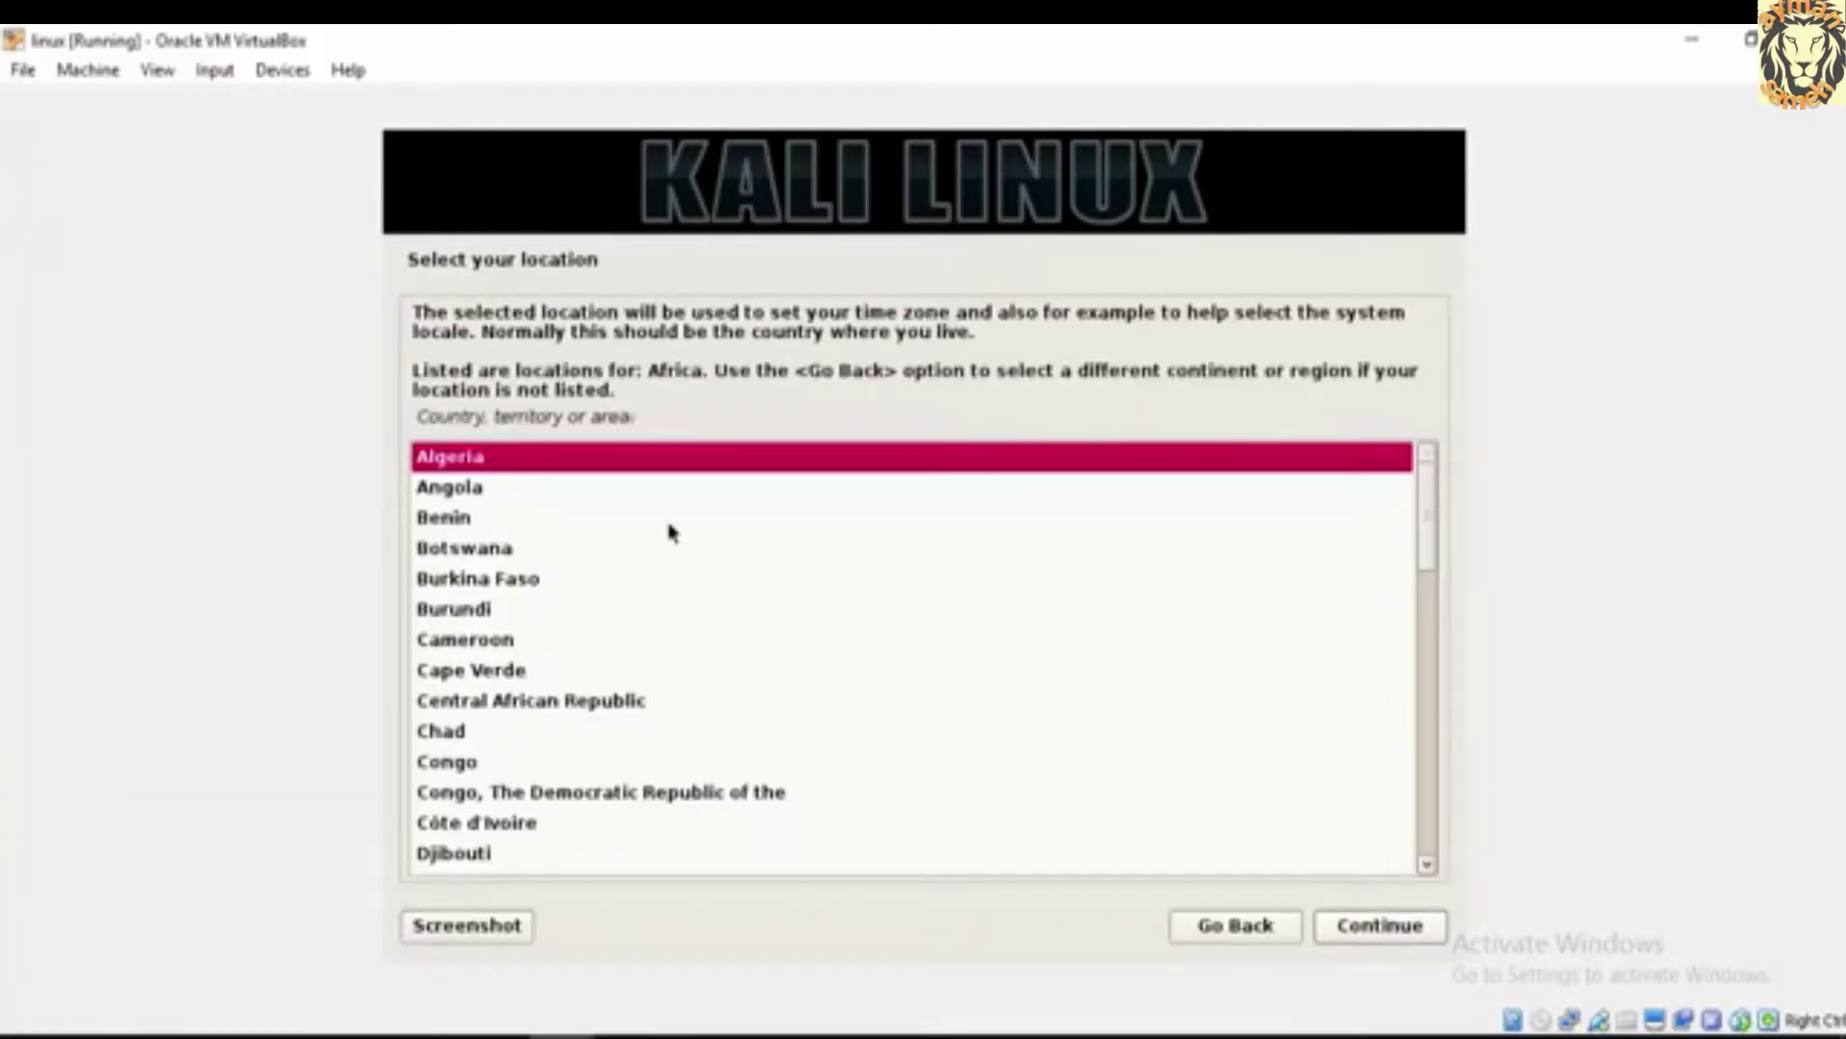
pyautogui.moveTo(1430, 523); pyautogui.dragTo(1430, 585)
pyautogui.click(432, 685)
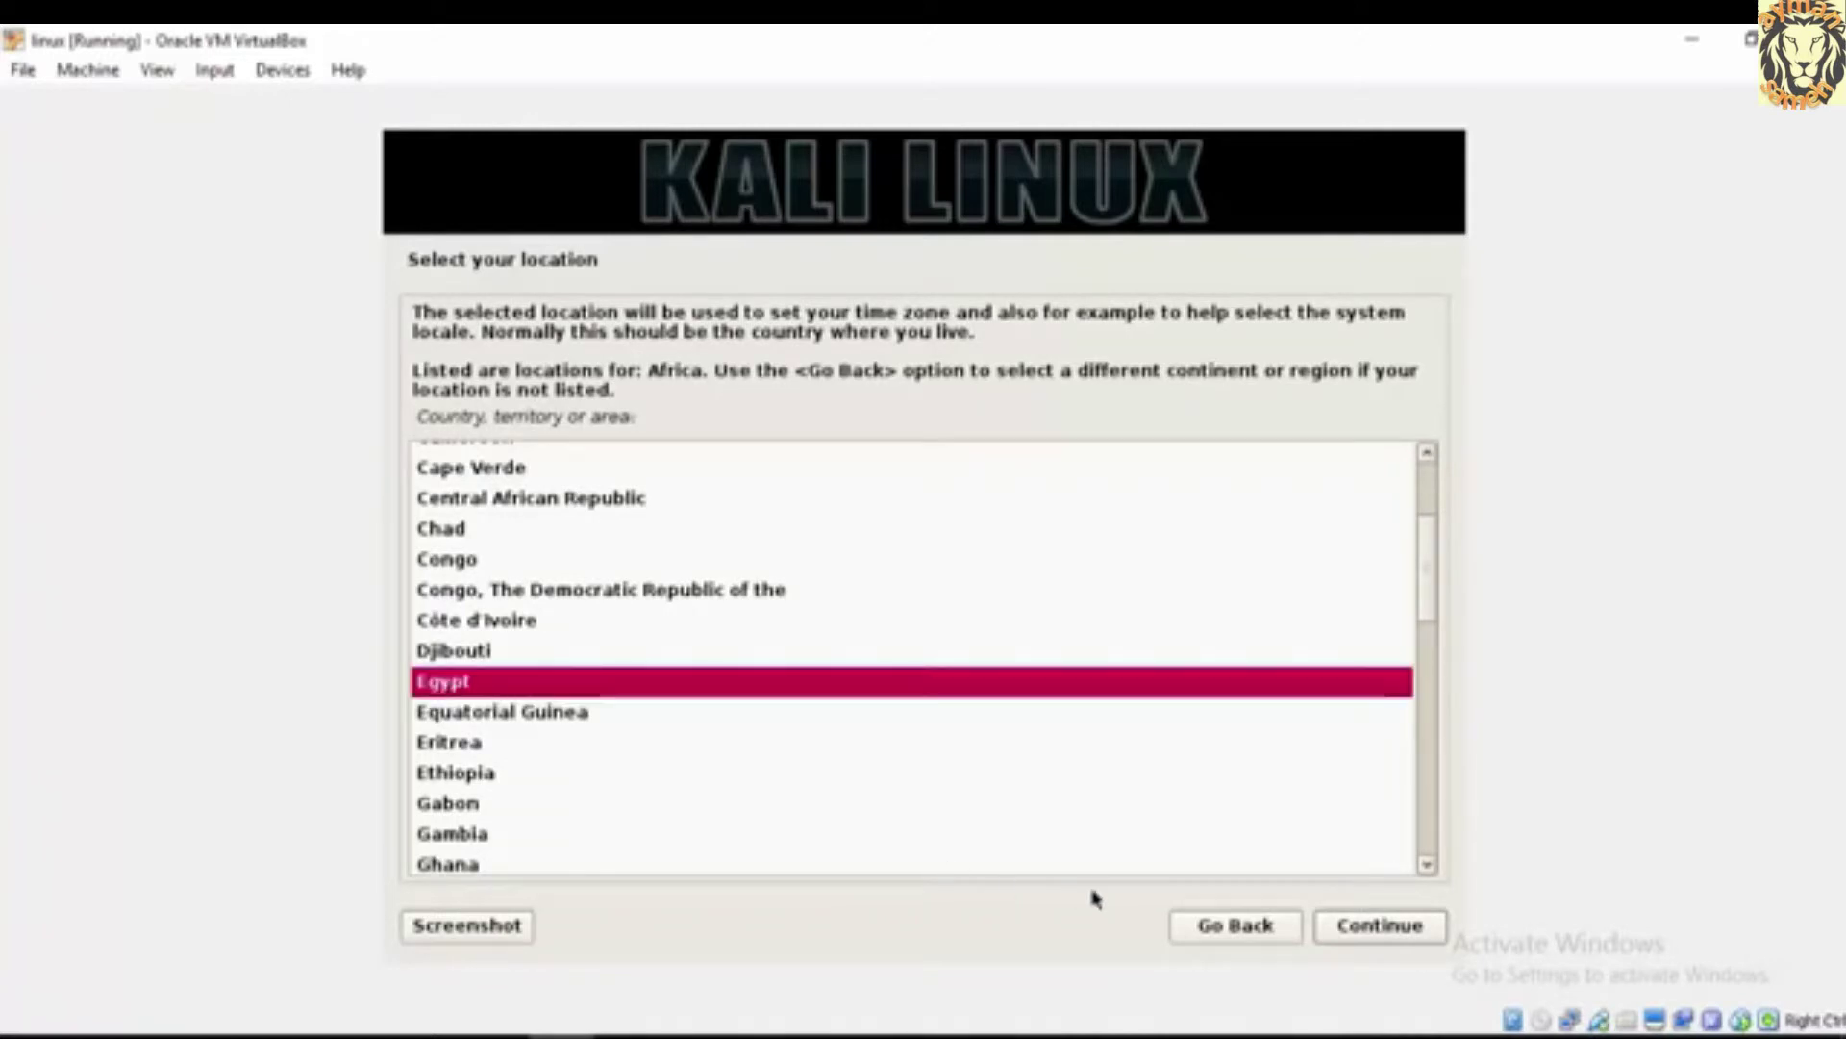
pyautogui.click(1346, 940)
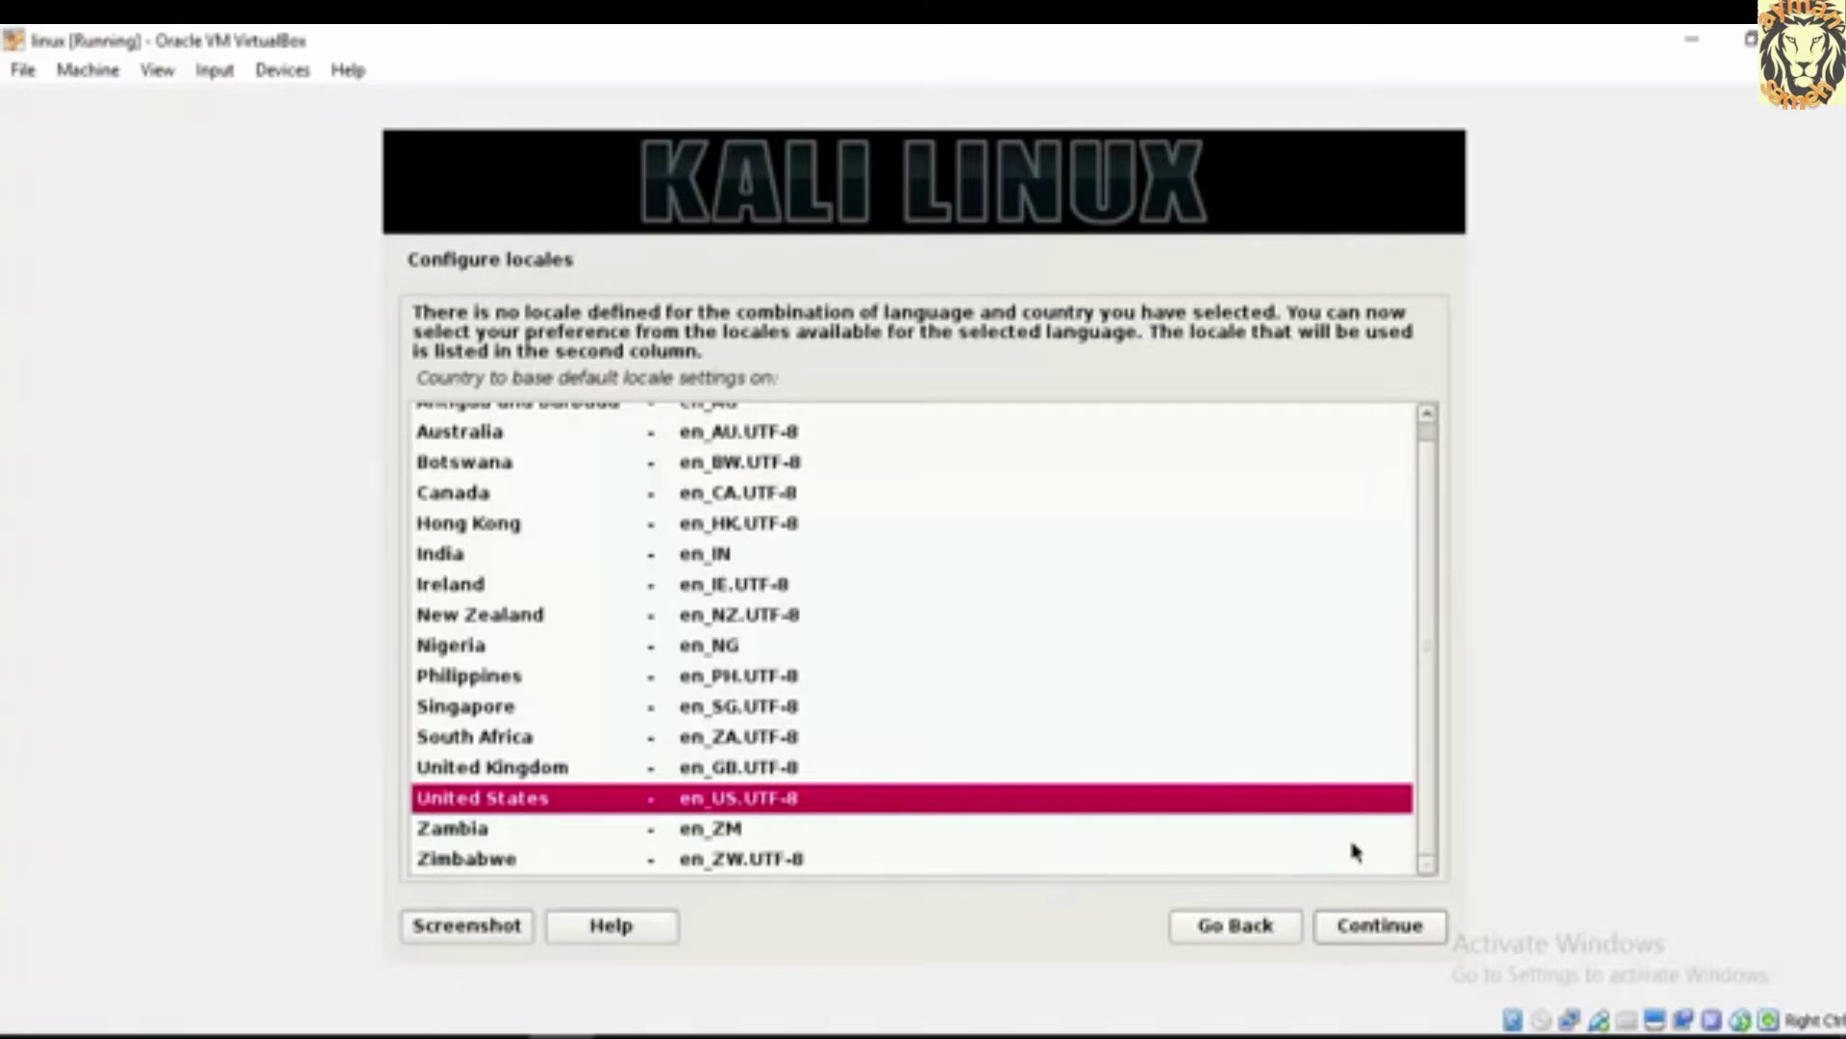
pyautogui.click(1365, 930)
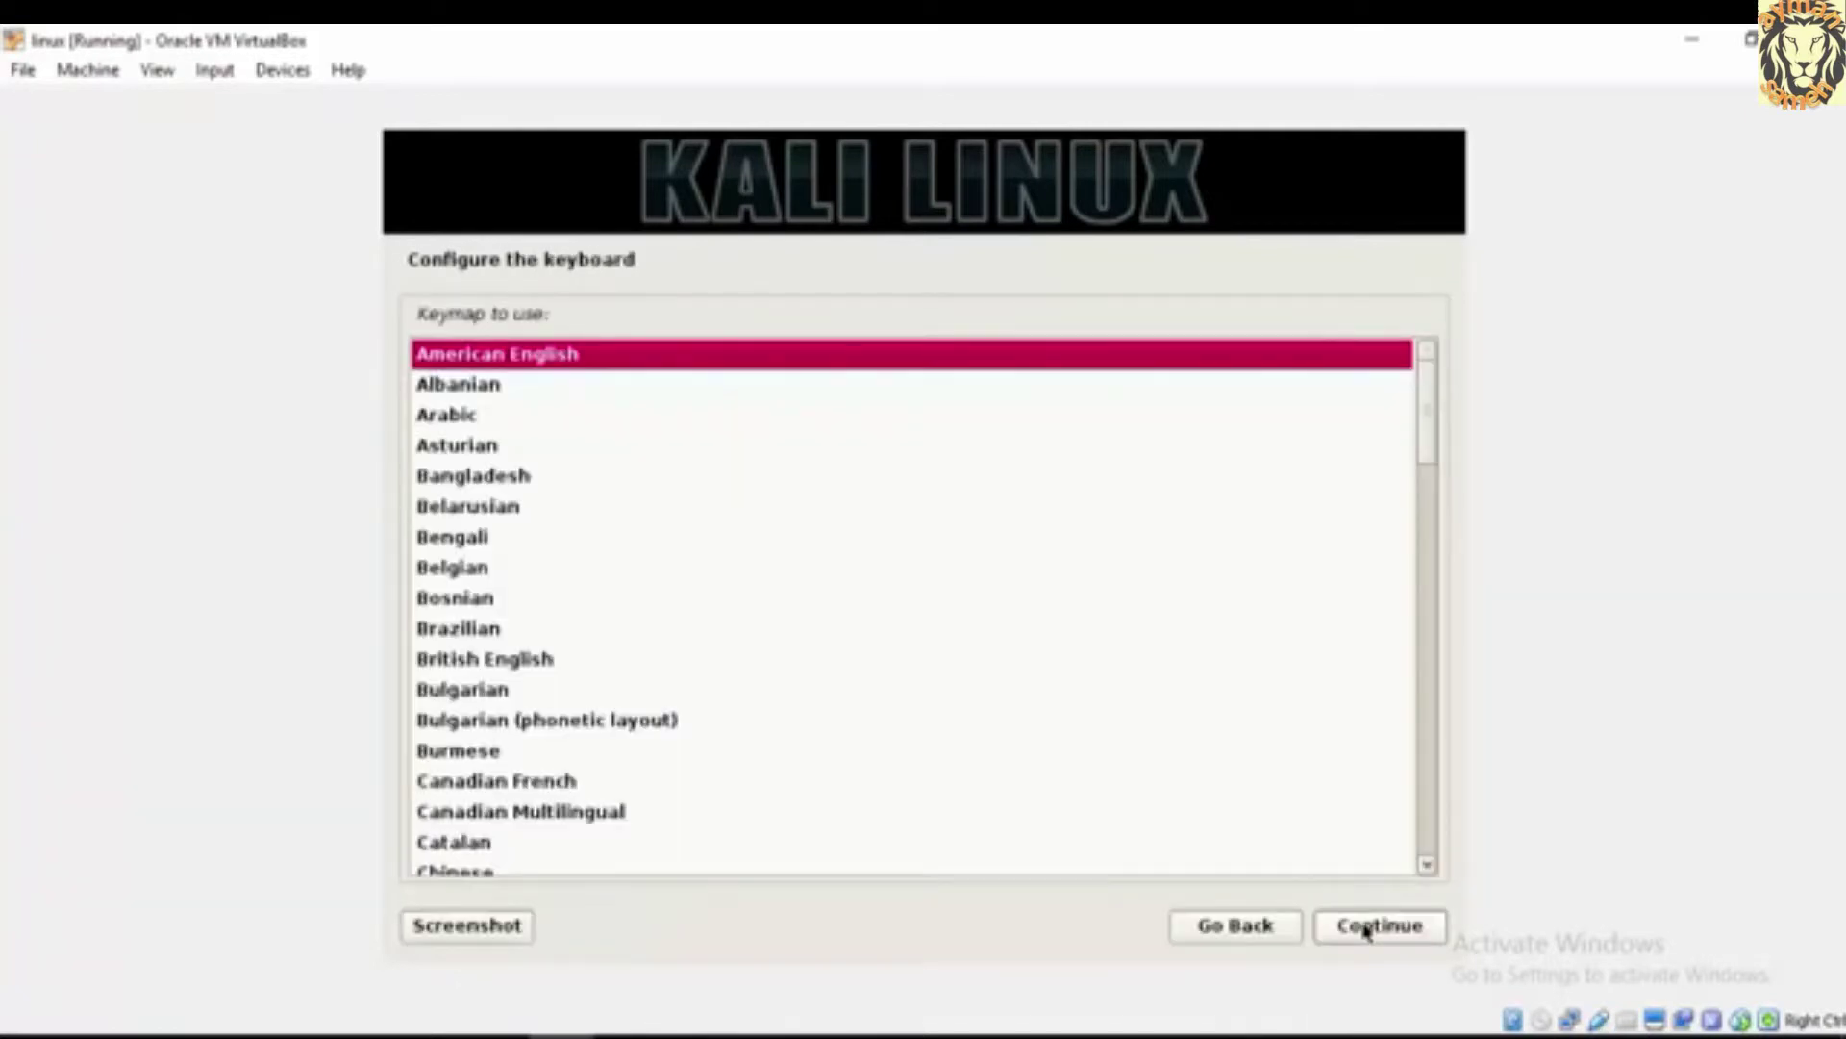
# Configure the keyboard with the Arabic keymap and Alt+Shift as the method for toggling between national and Latin mode
pyautogui.click(467, 413)
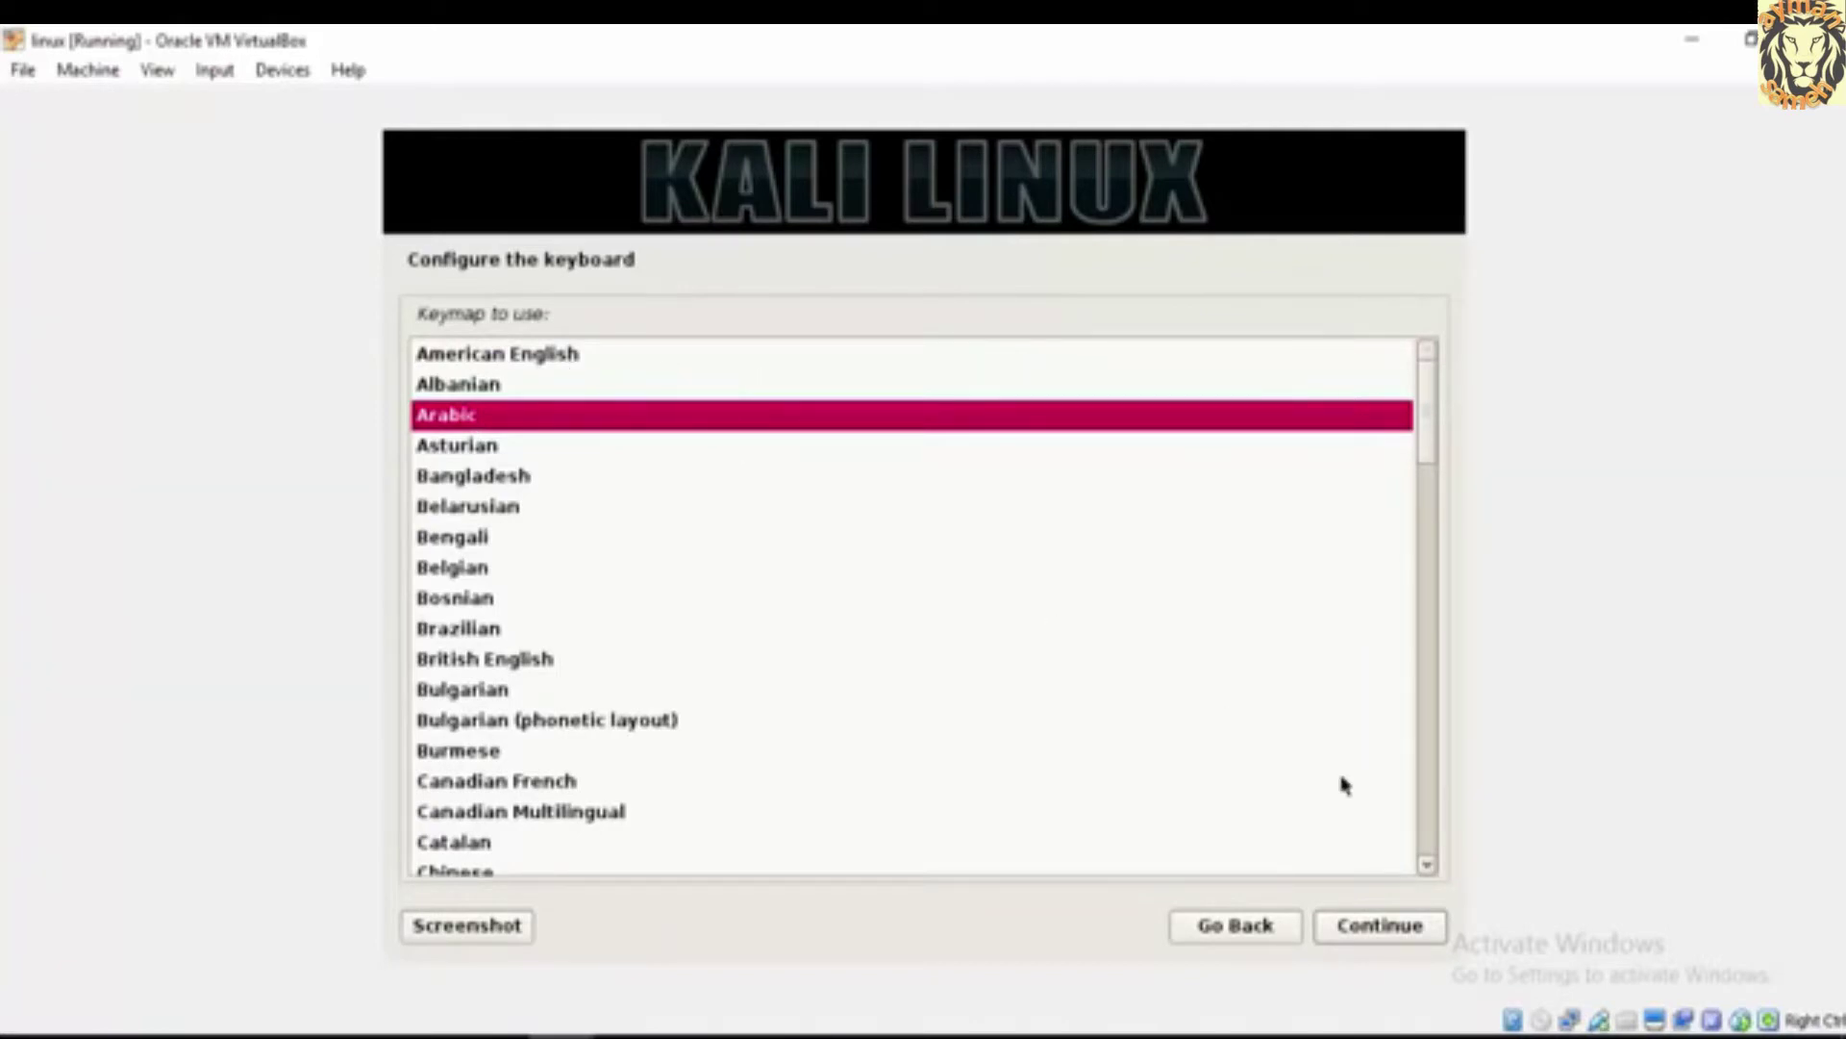
pyautogui.click(1407, 936)
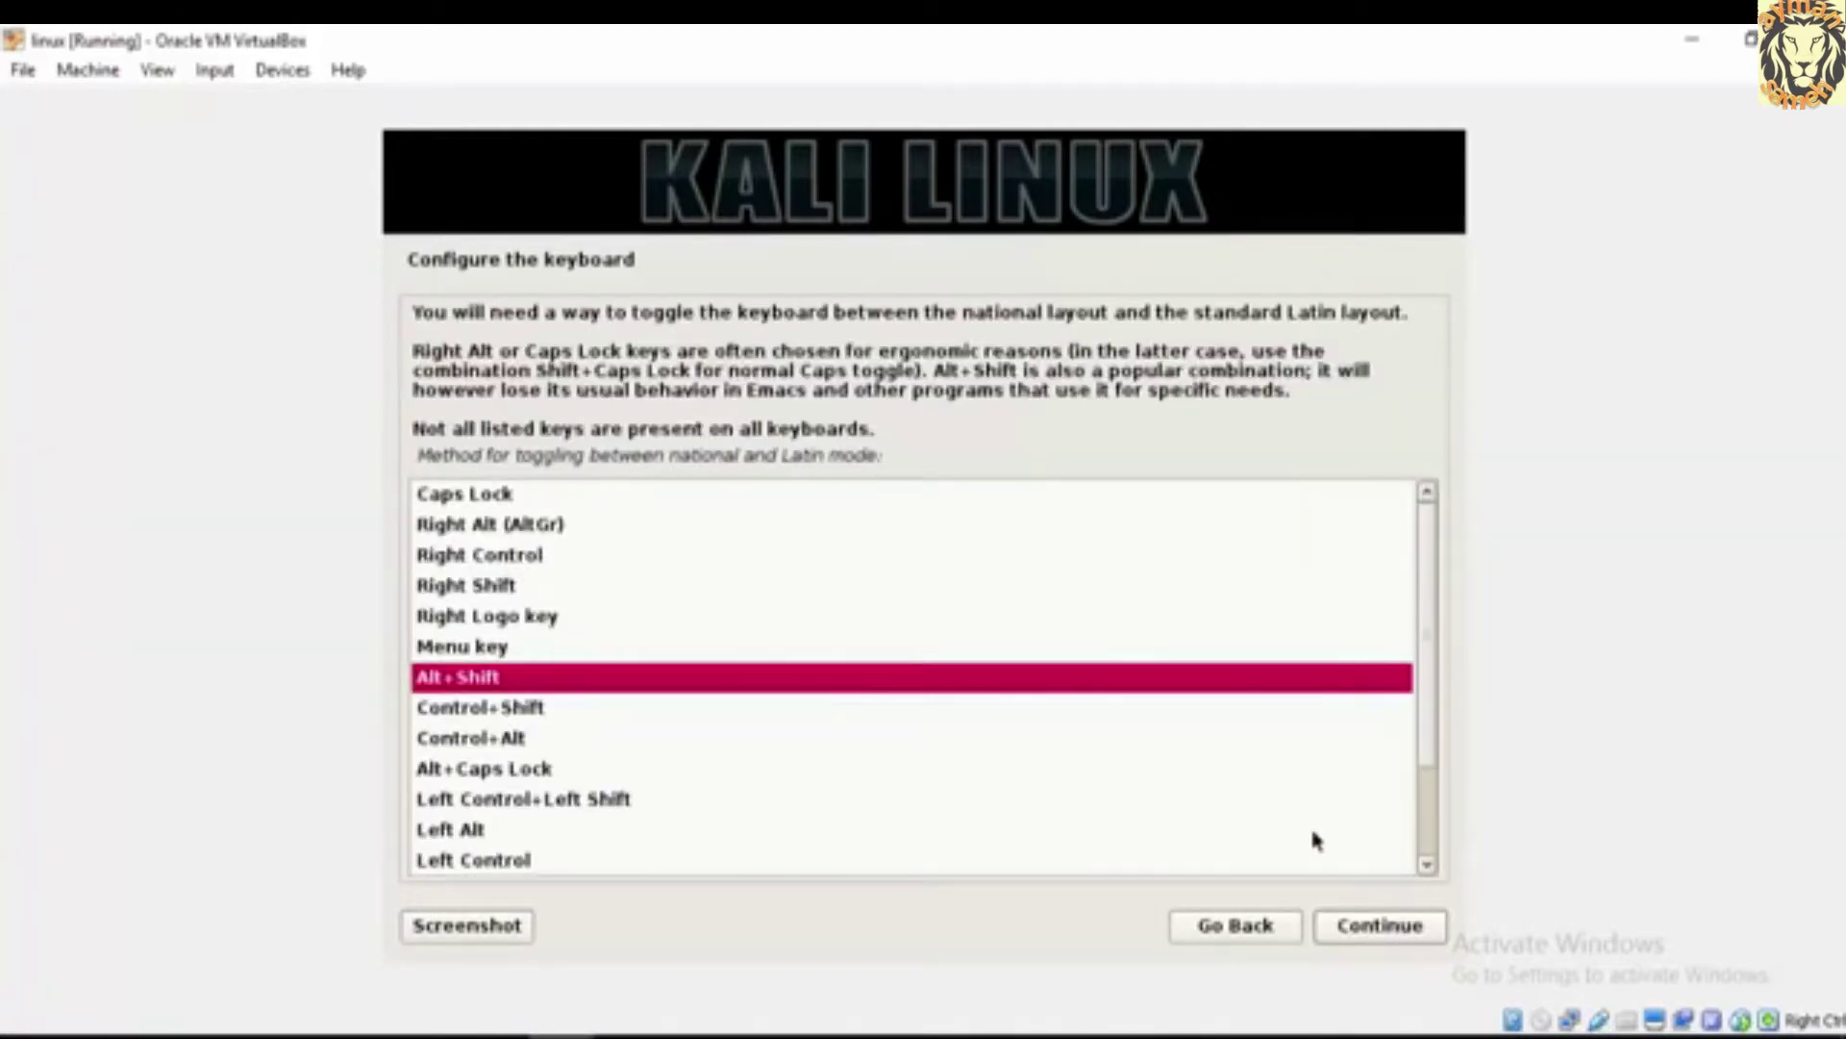
pyautogui.click(1371, 922)
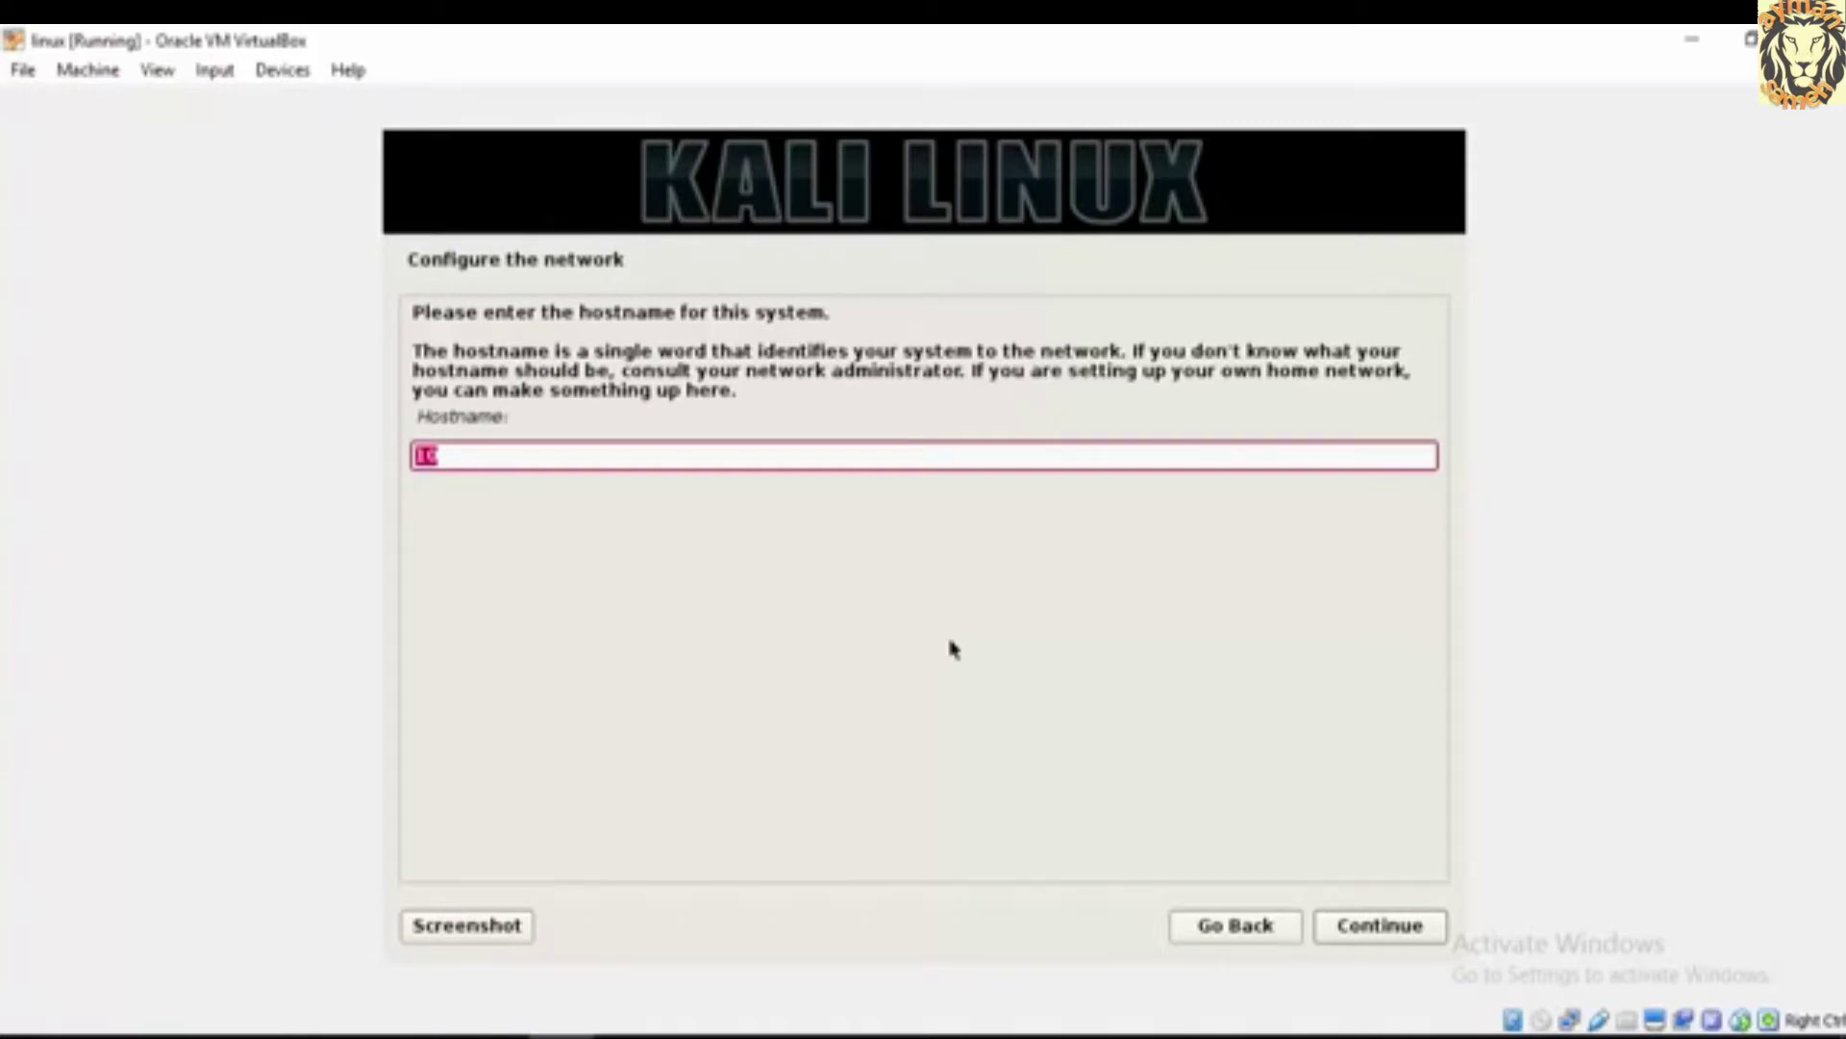
# Clear the default hostname in the network configuration and start entering a new one
pyautogui.press('BackSpace')
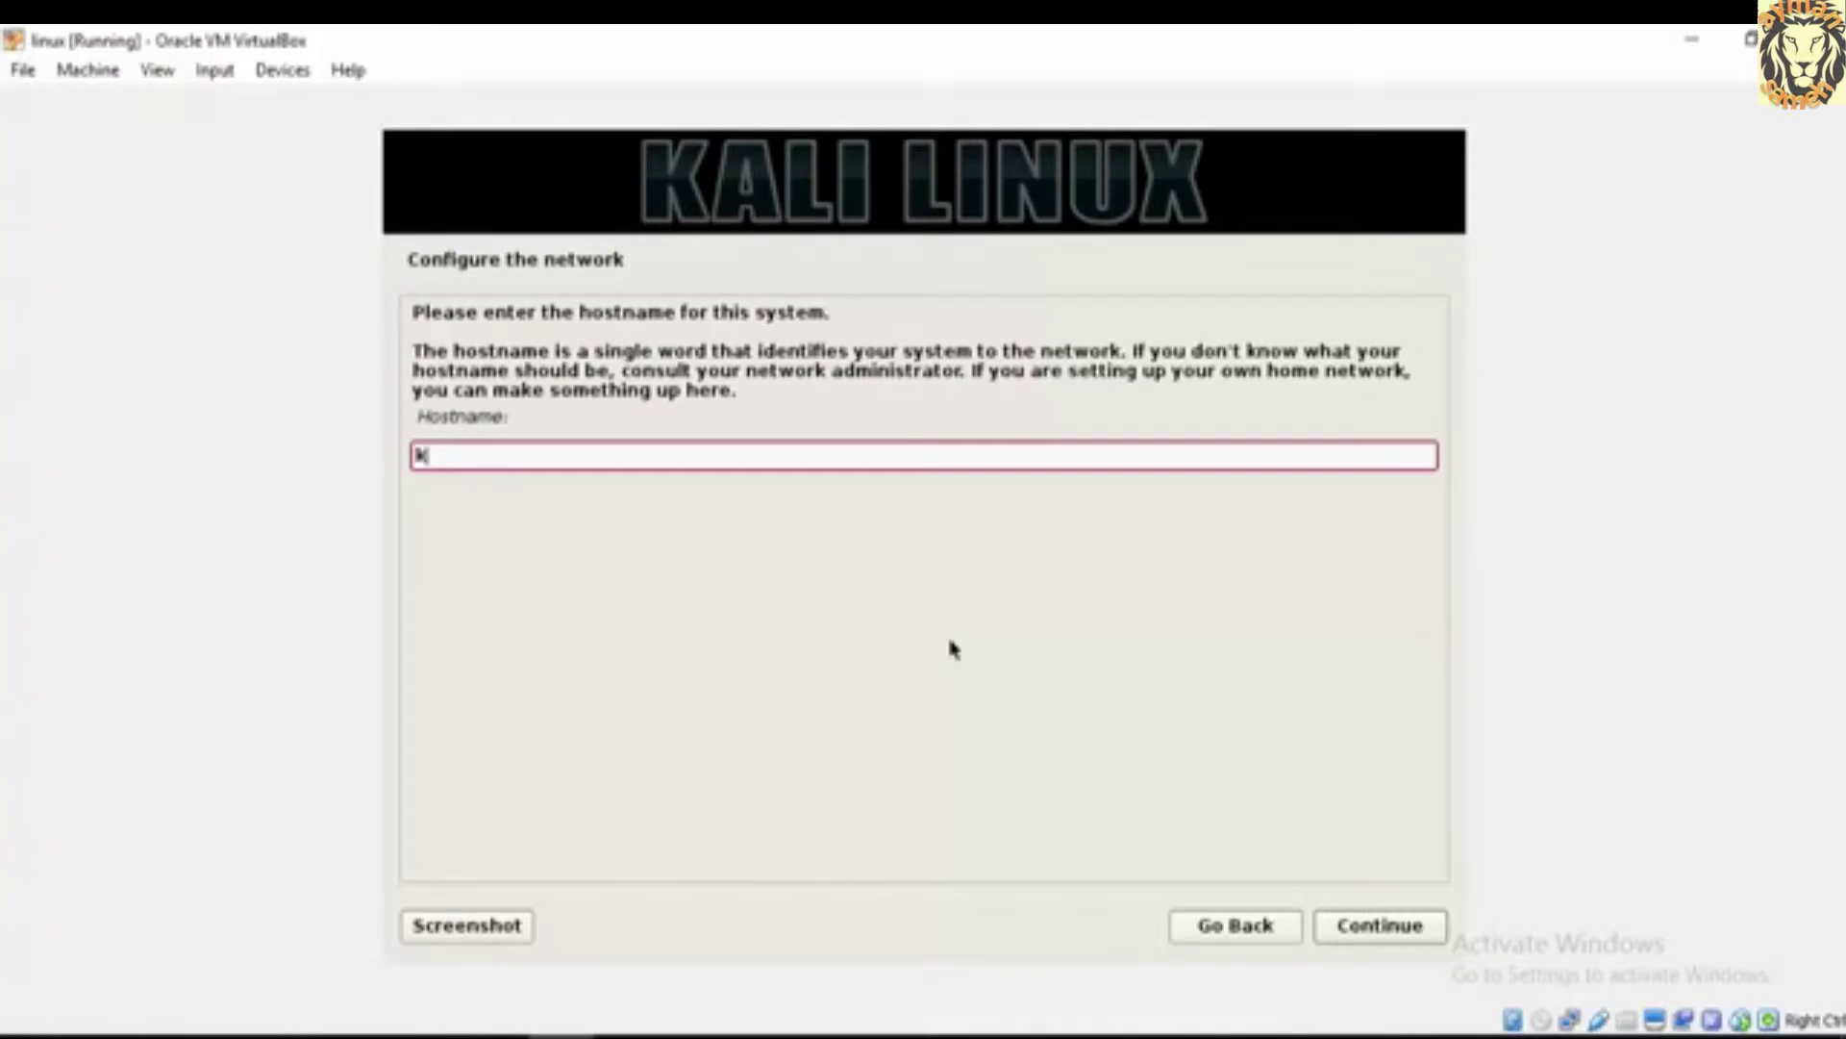